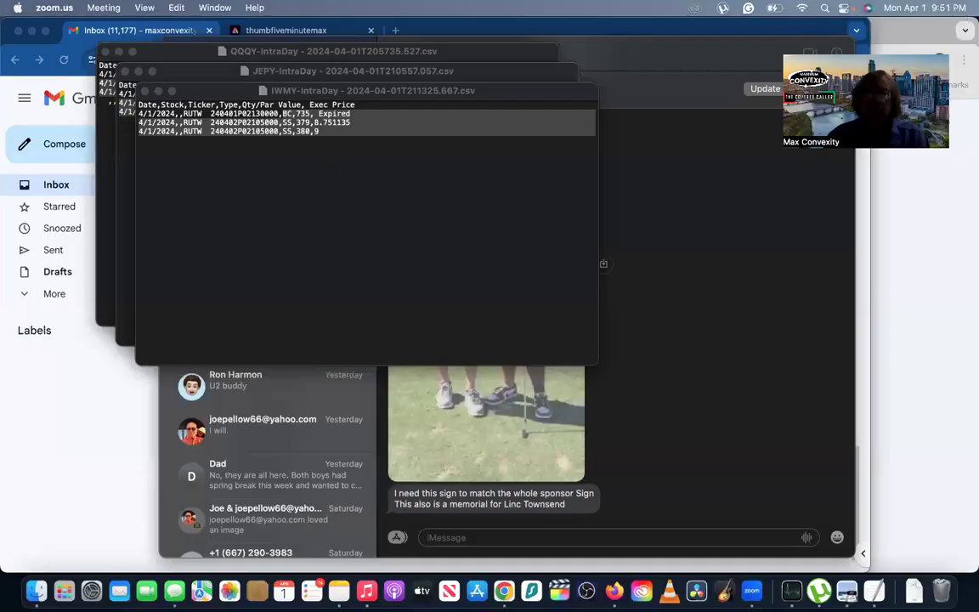
Switch to the $DEFIANCE spreadsheet and review the latest trade rows on the $JEPY sheet, across to the EPS column
key(ctrl+Right)
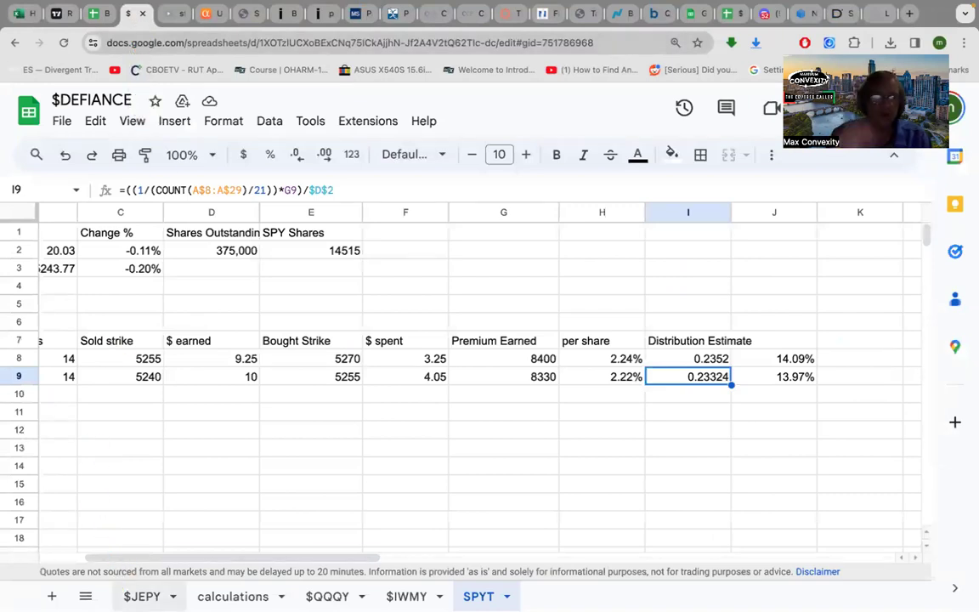
click(142, 596)
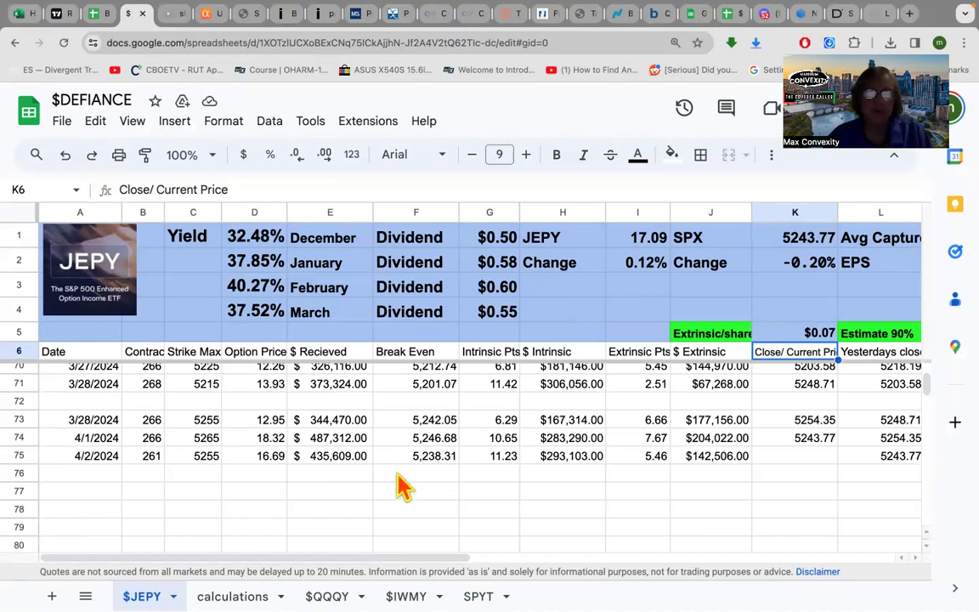
scroll(591, 497, right, 10)
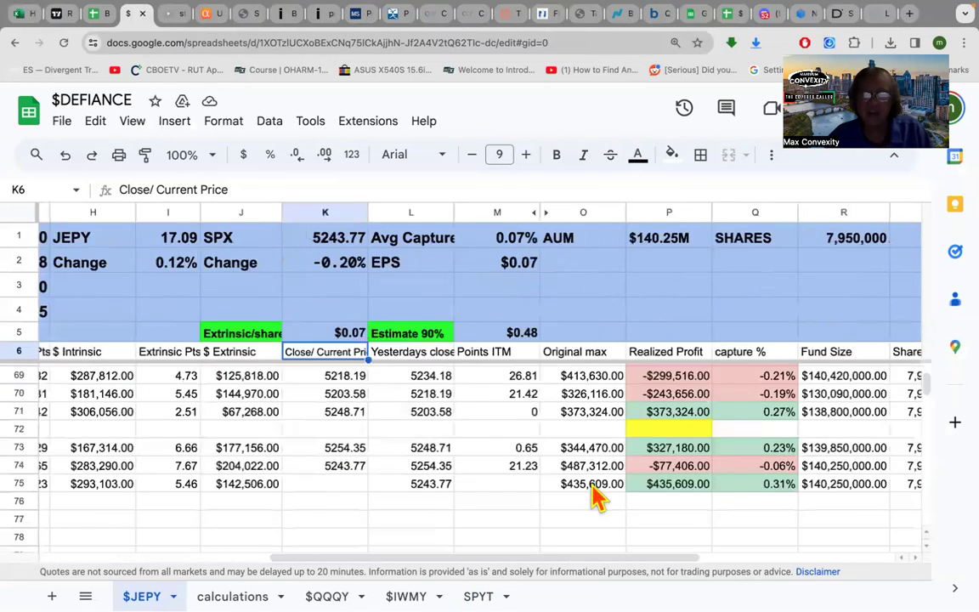
scroll(485, 512, right, 1)
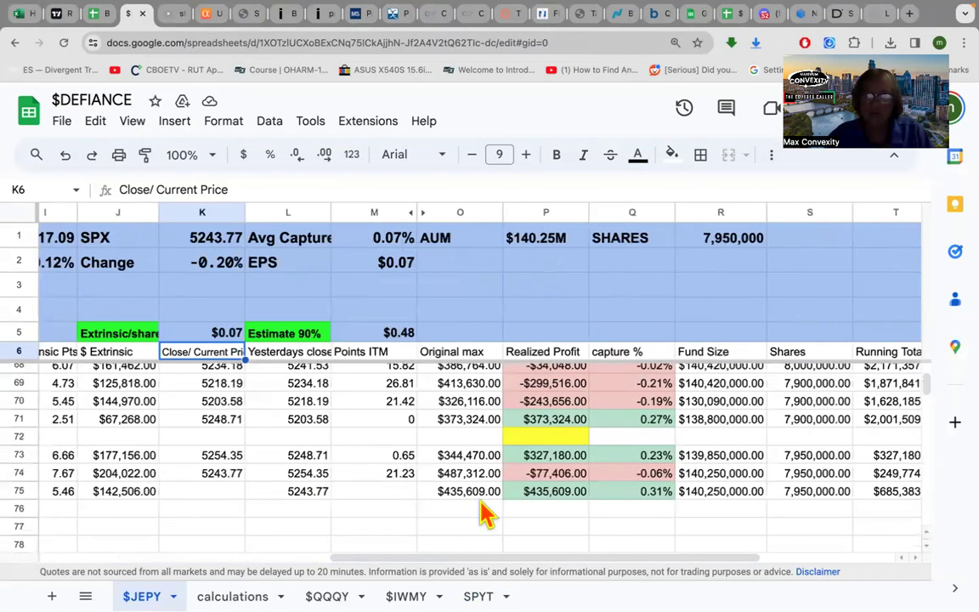
scroll(481, 512, right, 5)
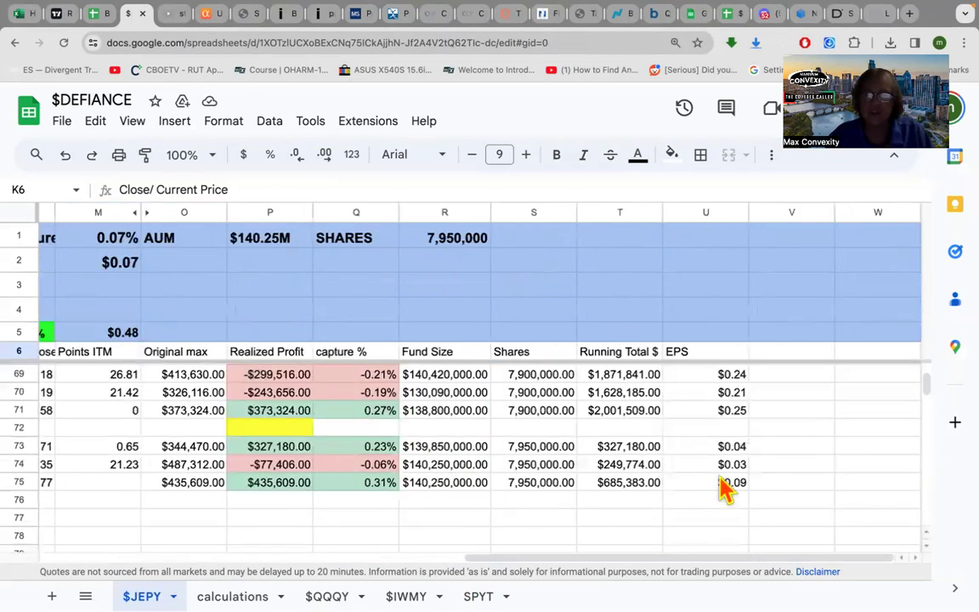
scroll(595, 476, left, 3)
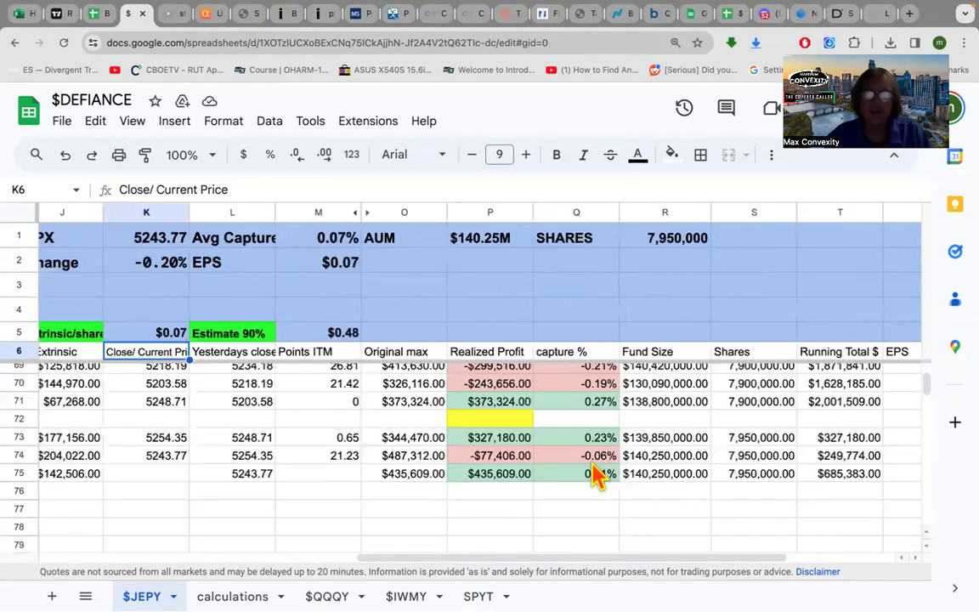
scroll(595, 357, left, 3)
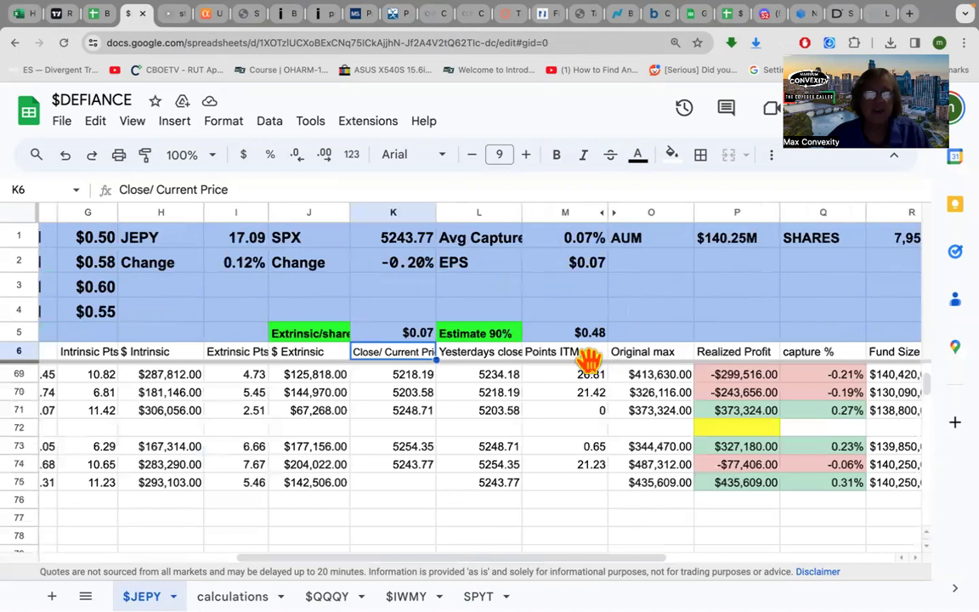
Inspect the formulas behind the Estimate 90% and Extrinsic/share values on the $JEPY sheet
click(576, 334)
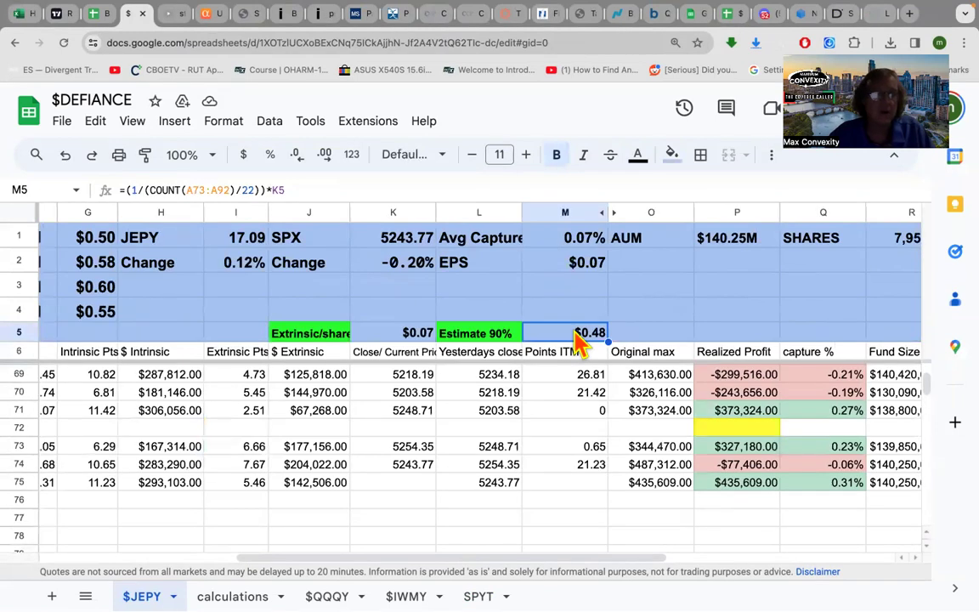
scroll(577, 336, left, 2)
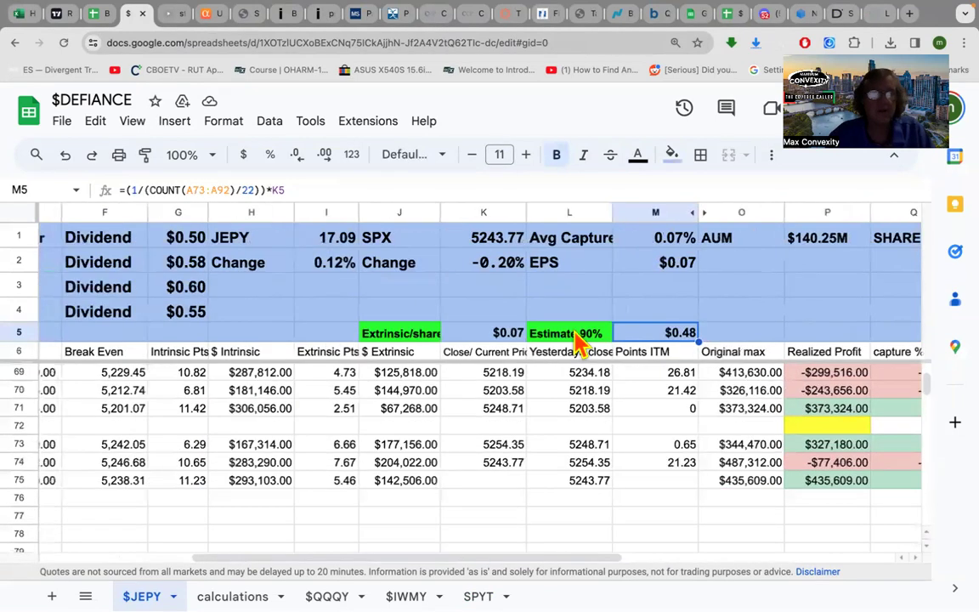
click(489, 334)
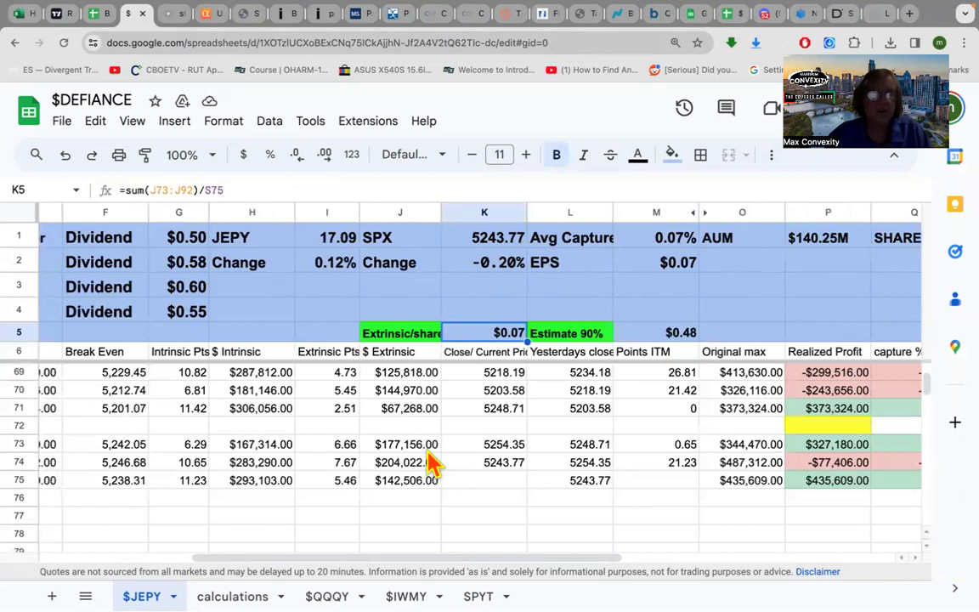
scroll(434, 463, left, 5)
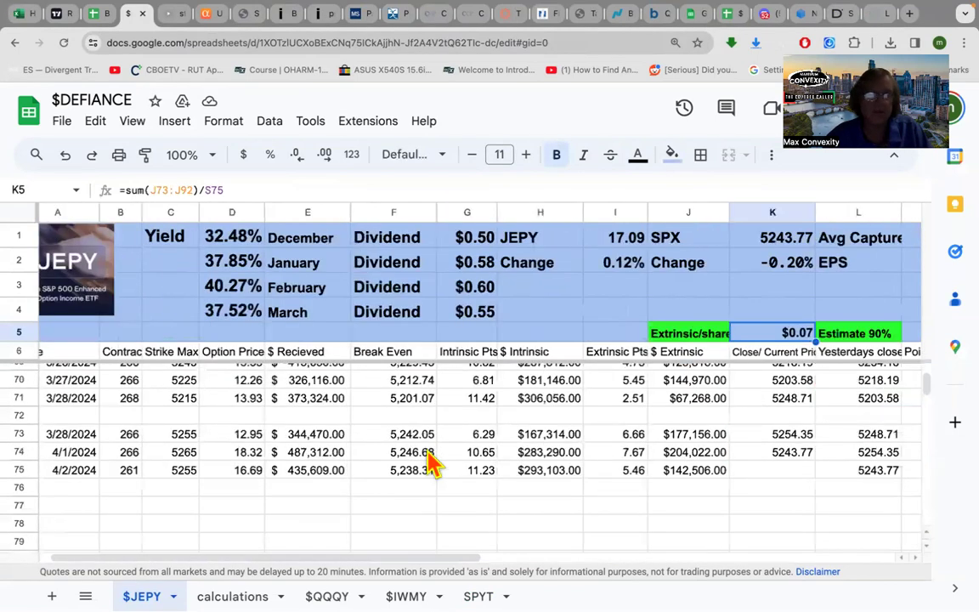
scroll(430, 466, left, 1)
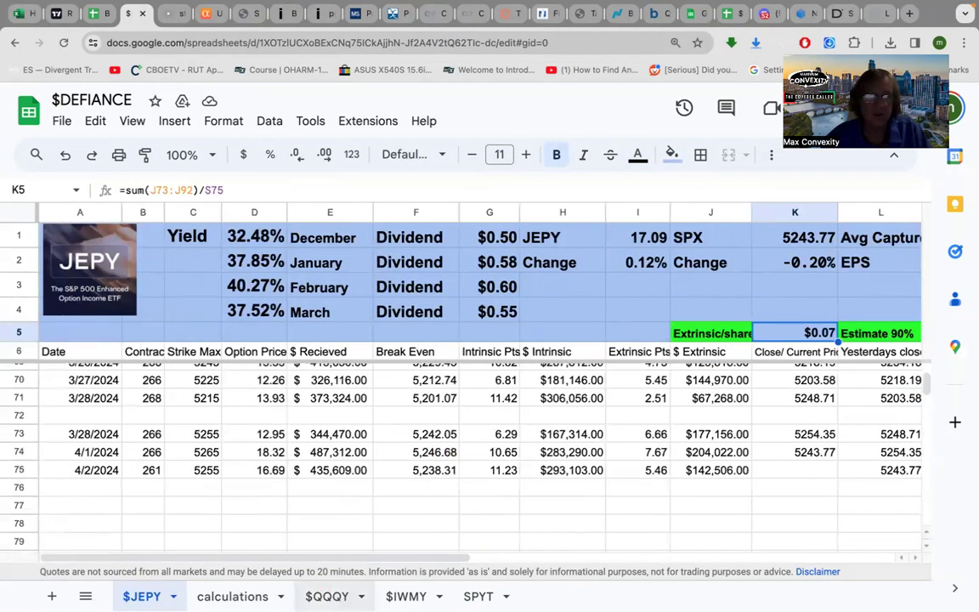
Open the $QQQY sheet and review its latest trade rows across to the Running Estimate column
click(327, 595)
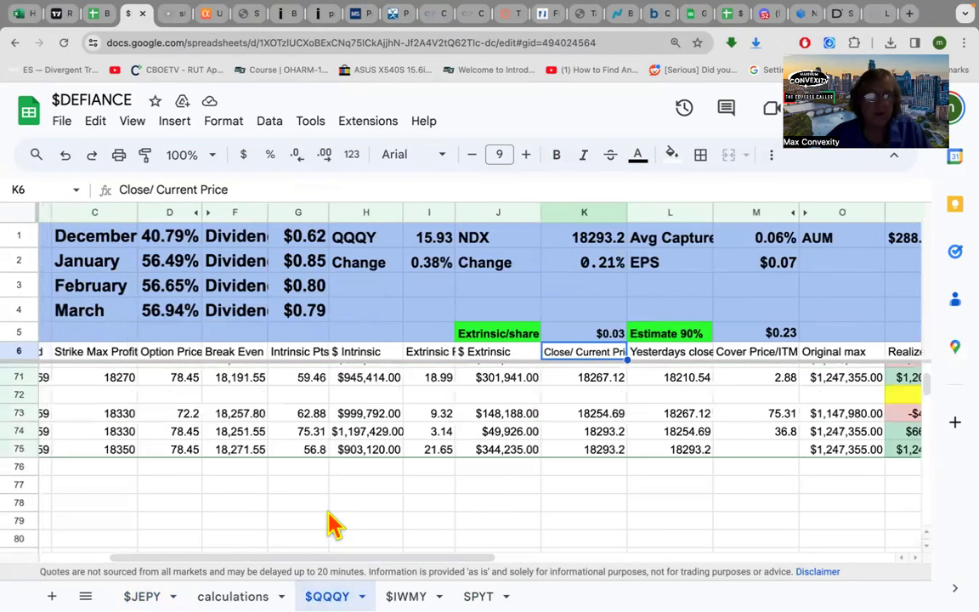
scroll(336, 527, up, 3)
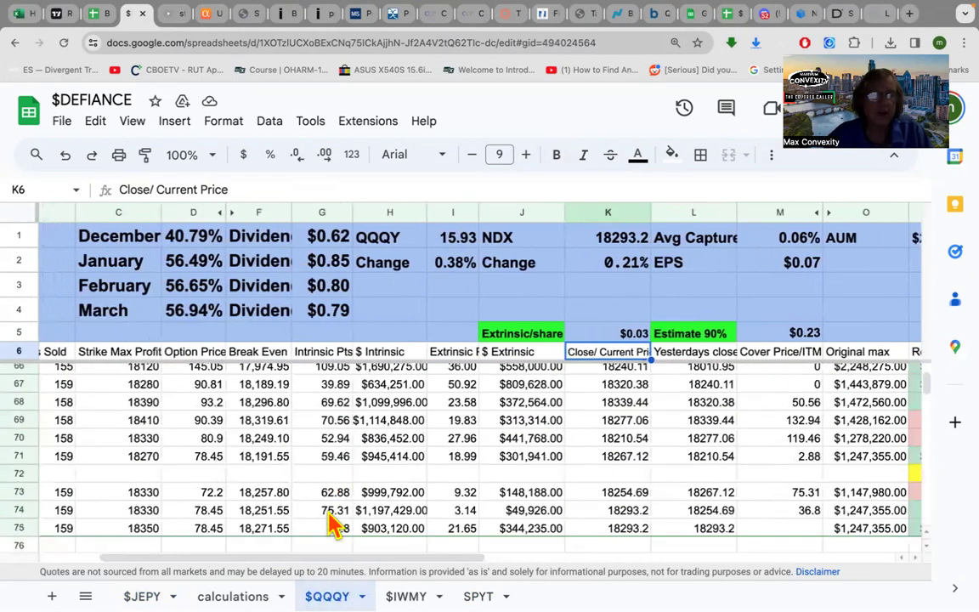
scroll(285, 489, down, 3)
scroll(285, 488, left, 1)
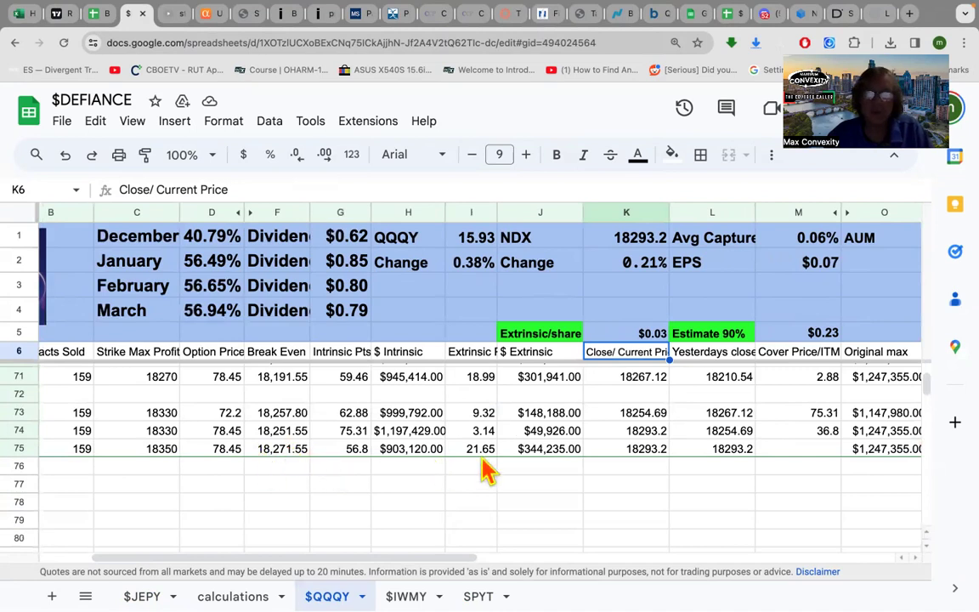
scroll(688, 497, right, 2)
scroll(689, 497, up, 1)
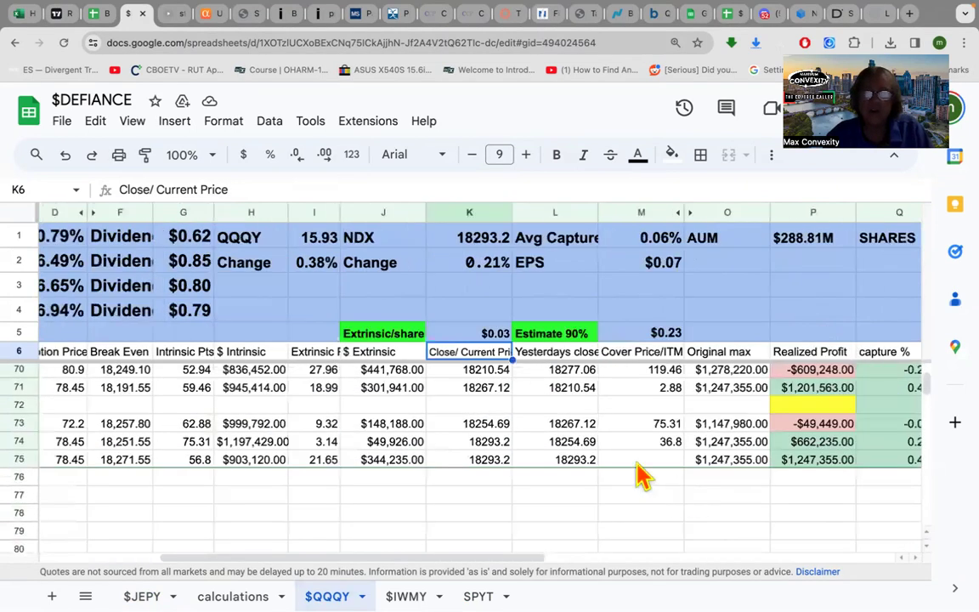
scroll(641, 476, right, 1)
scroll(642, 476, right, 6)
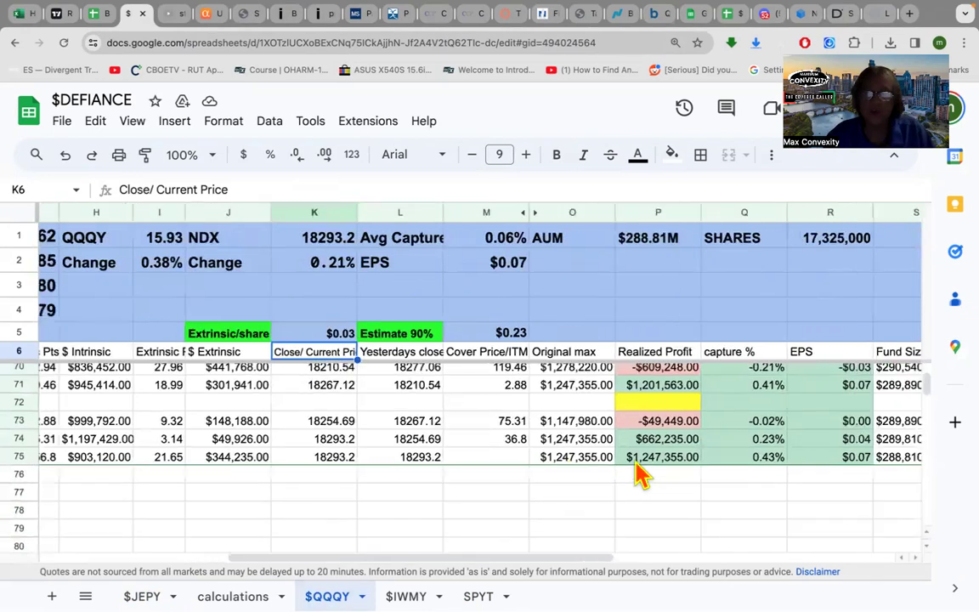
scroll(808, 464, right, 1)
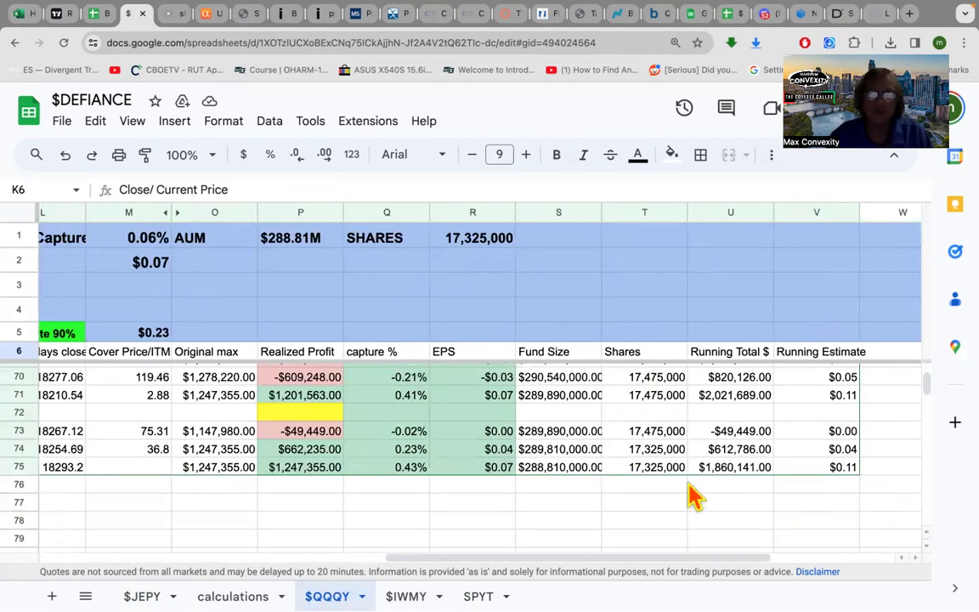
Inspect the Extrinsic/share formula on the $QQQY sheet and compare it with the latest trade rows
scroll(691, 498, left, 2)
scroll(693, 497, up, 1)
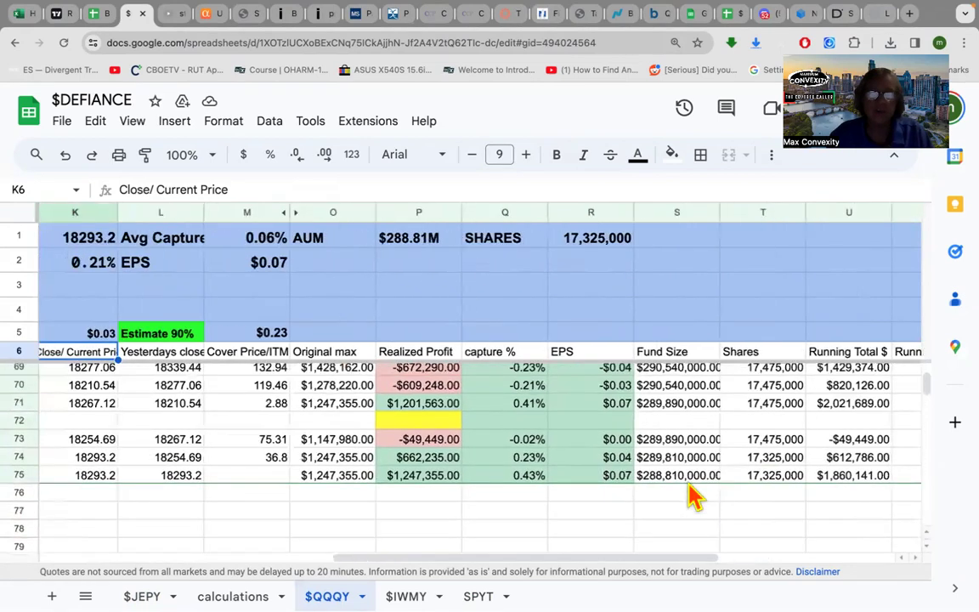
scroll(693, 497, left, 2)
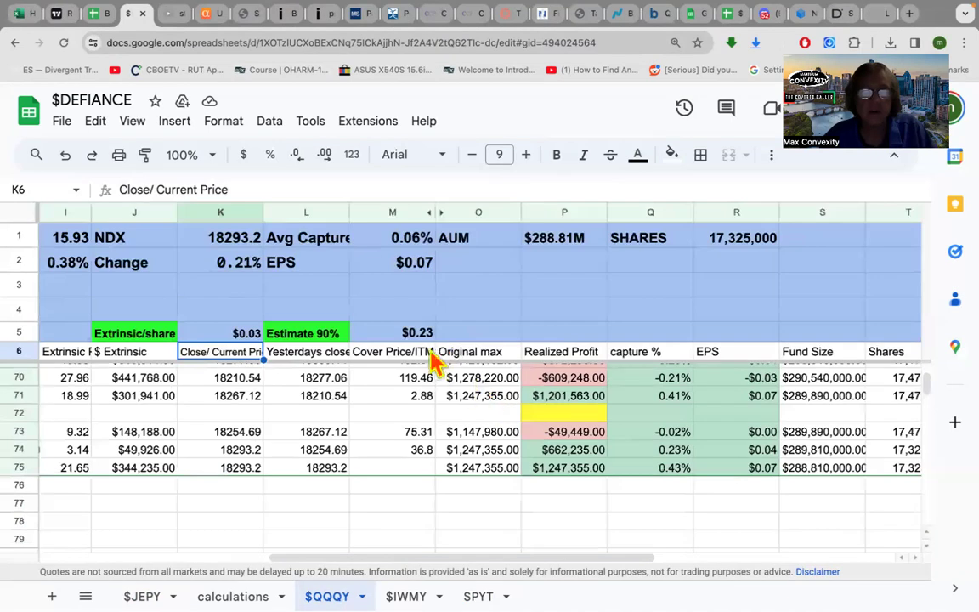
scroll(442, 358, left, 5)
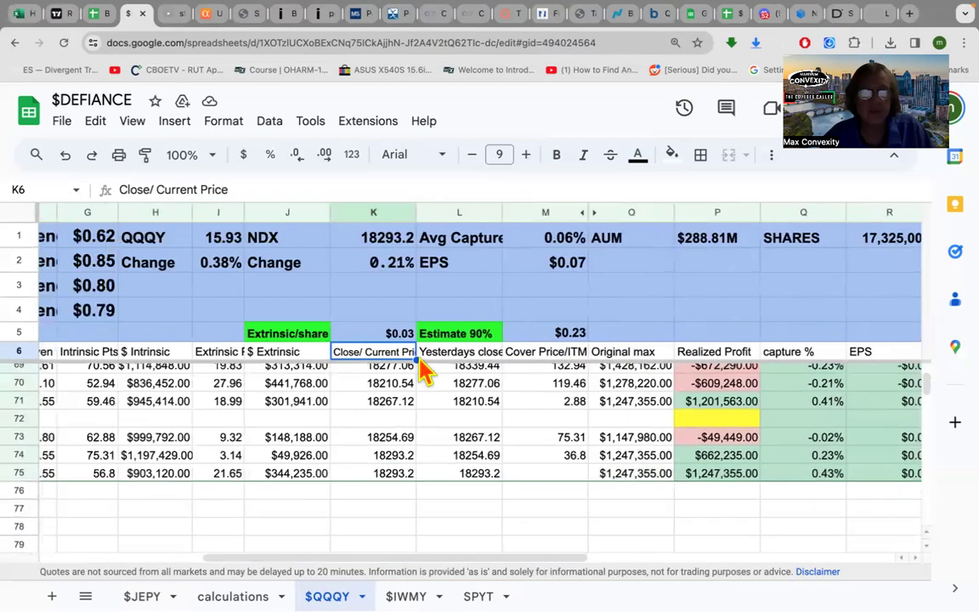
scroll(485, 357, up, 1)
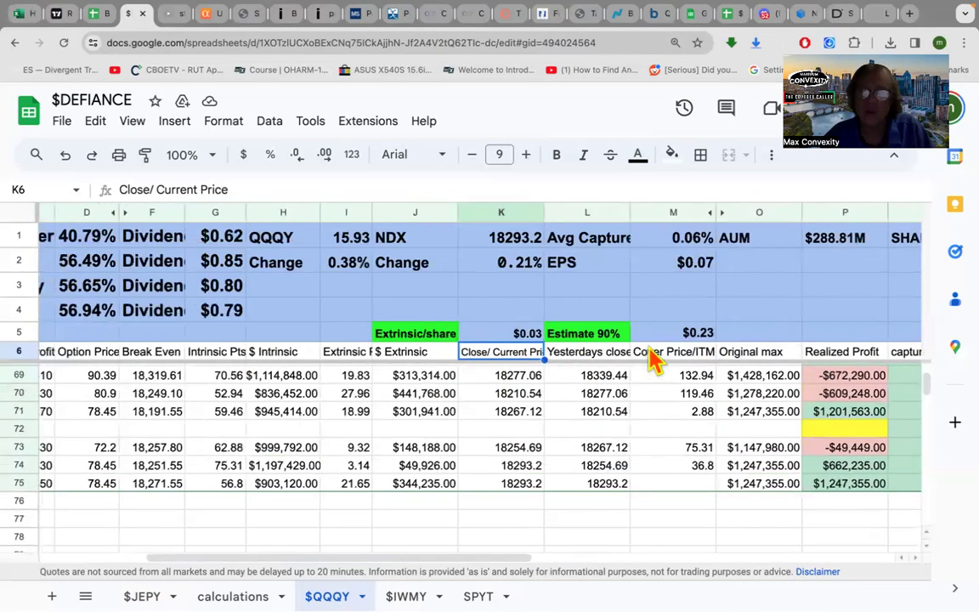
click(493, 334)
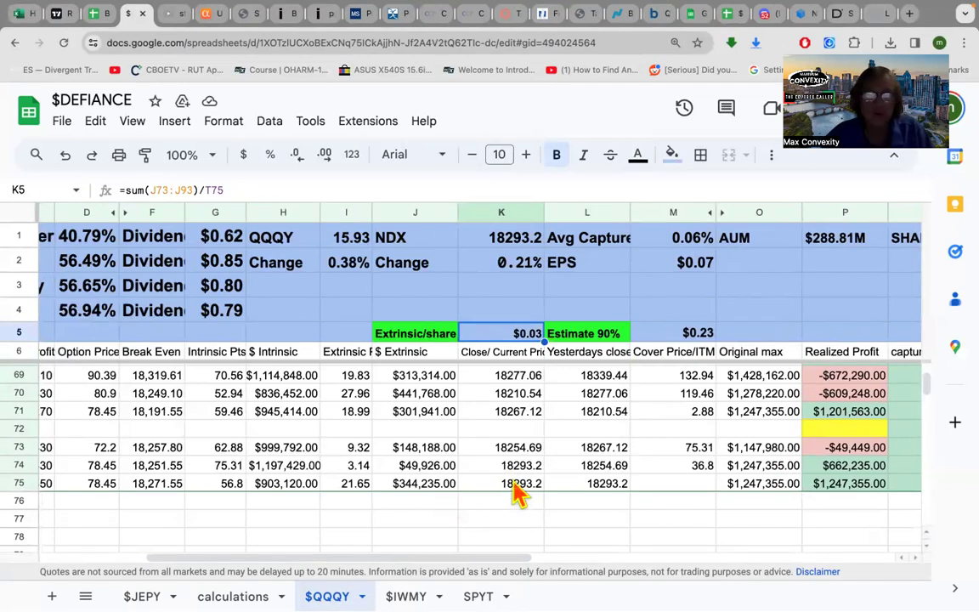
scroll(520, 493, left, 5)
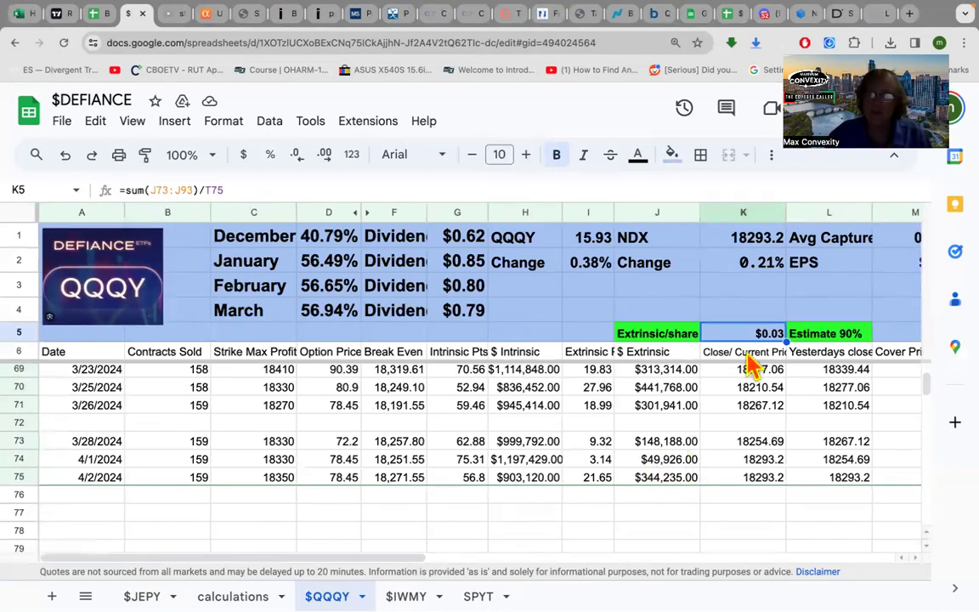
scroll(731, 425, right, 5)
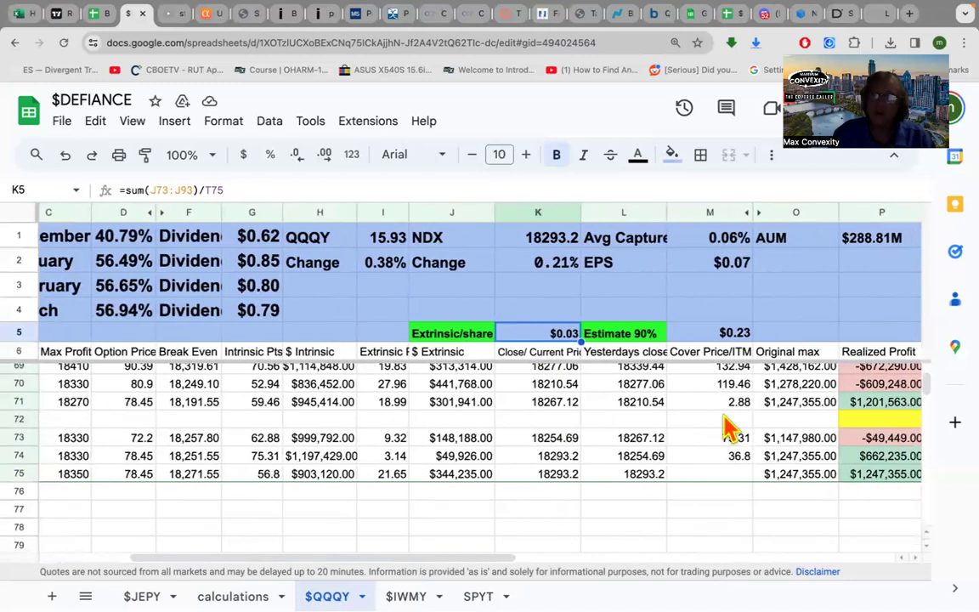
scroll(731, 425, left, 3)
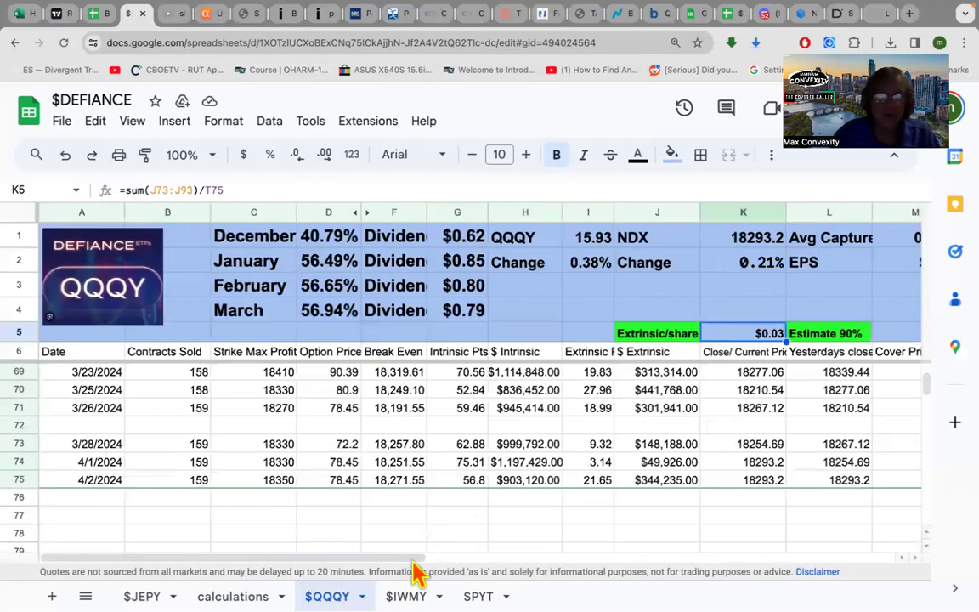
Open the $IWMY sheet and review its latest trade rows from the date across to the Running EPS column
scroll(418, 527, down, 1)
key(ctrl+shift+Page_Down)
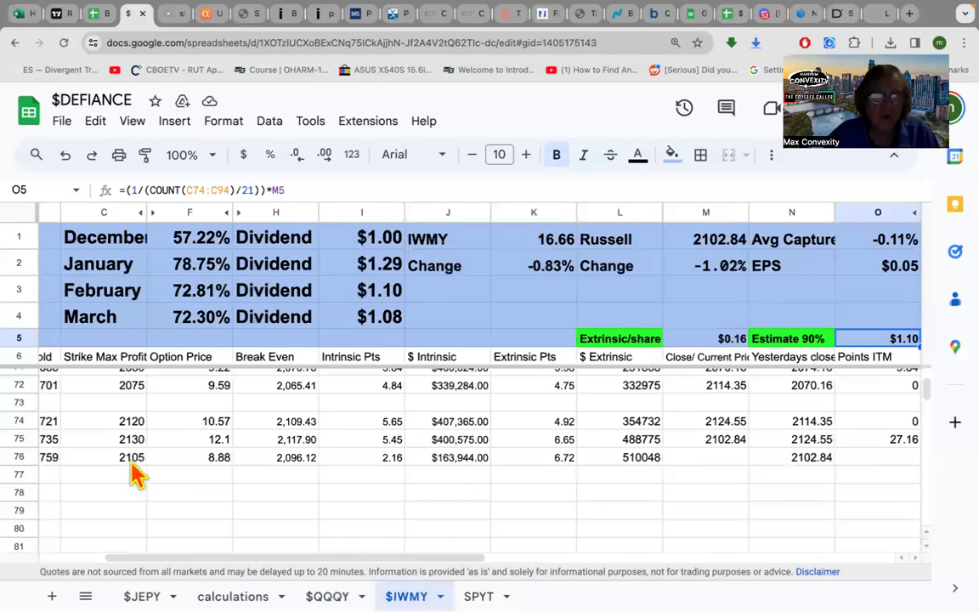
scroll(136, 476, left, 3)
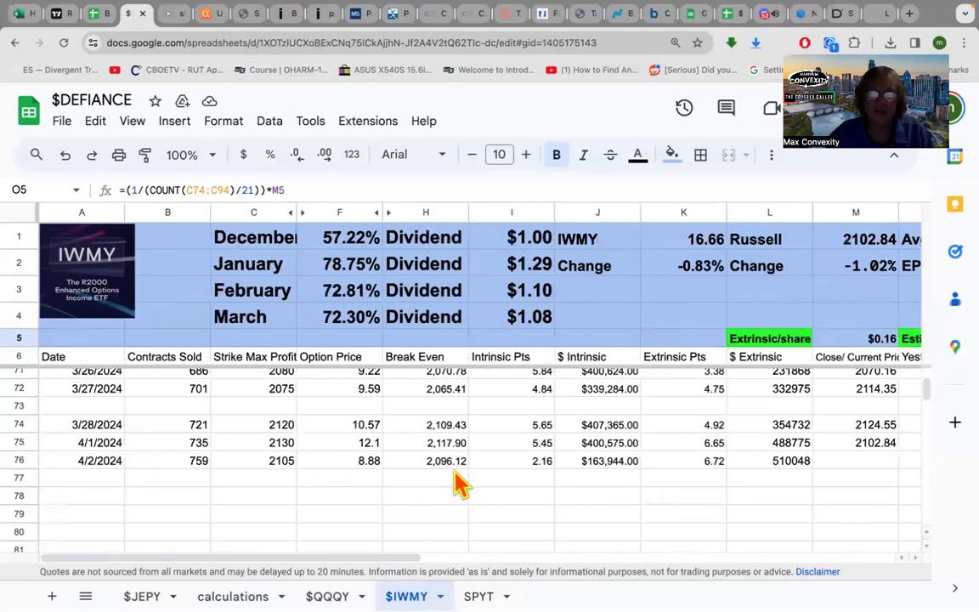
scroll(637, 502, right, 5)
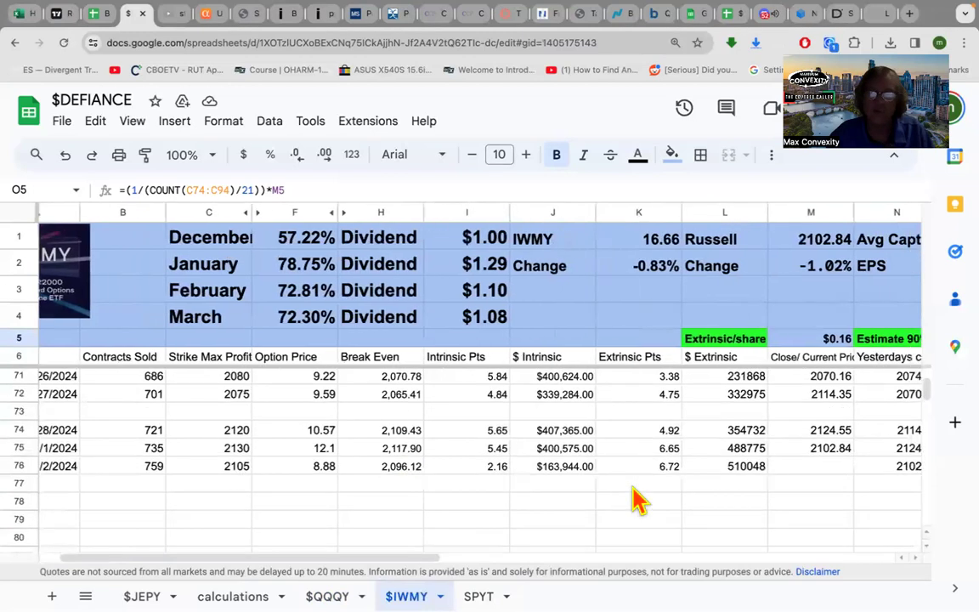
scroll(638, 502, right, 5)
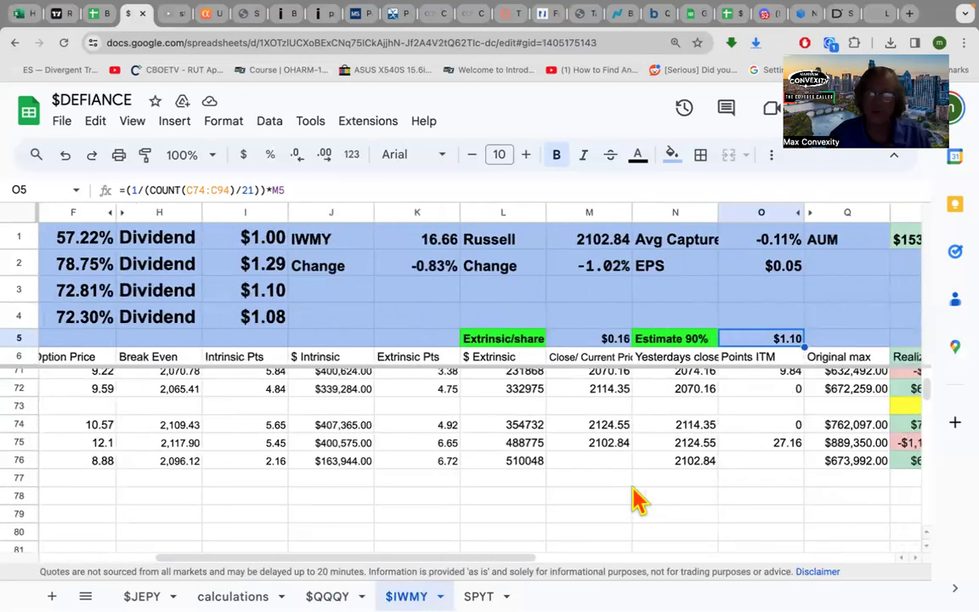
scroll(635, 500, right, 2)
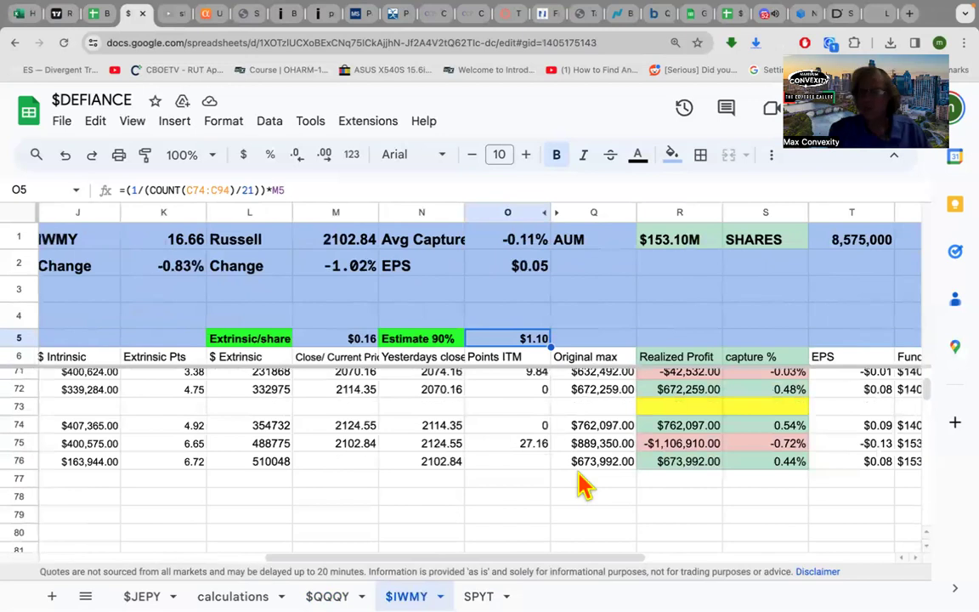
scroll(585, 487, right, 2)
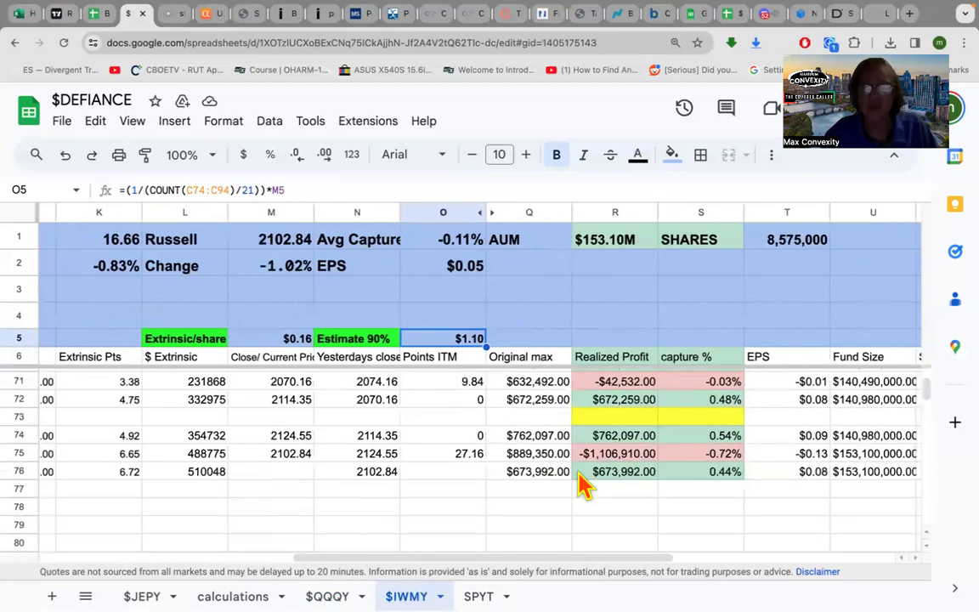
scroll(583, 487, right, 6)
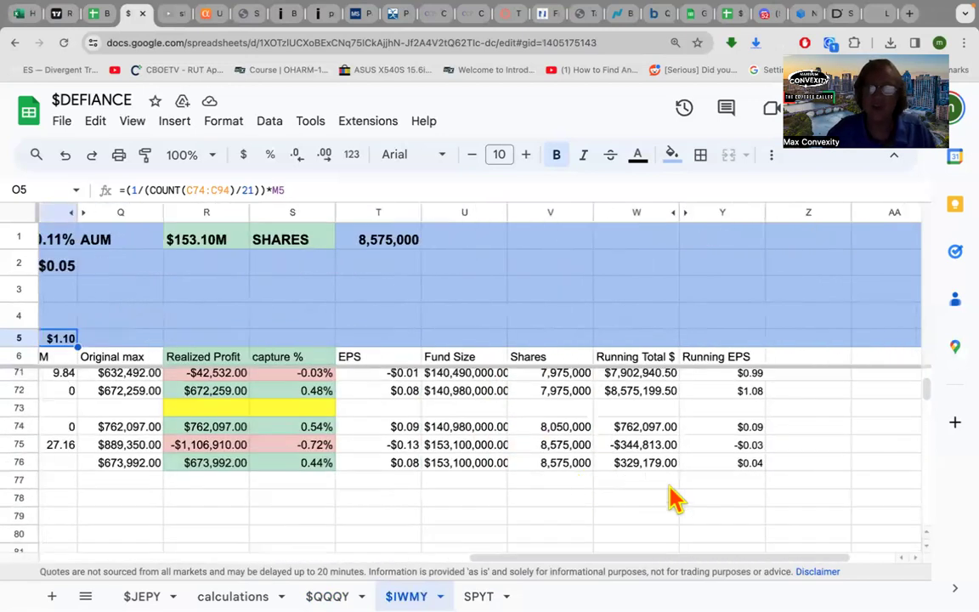
Inspect the Extrinsic/share formula in the header area of the $IWMY sheet
scroll(310, 520, left, 7)
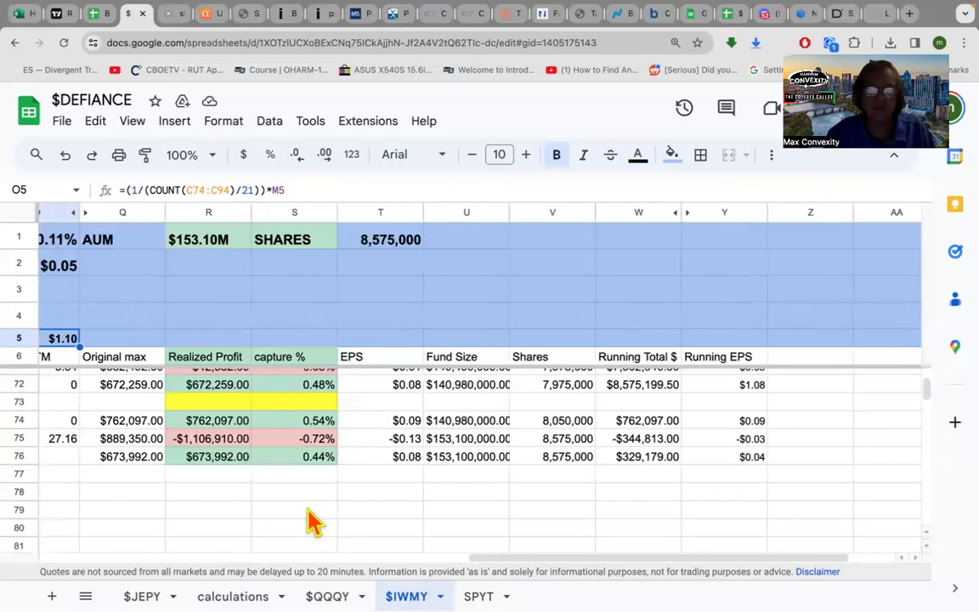
click(354, 338)
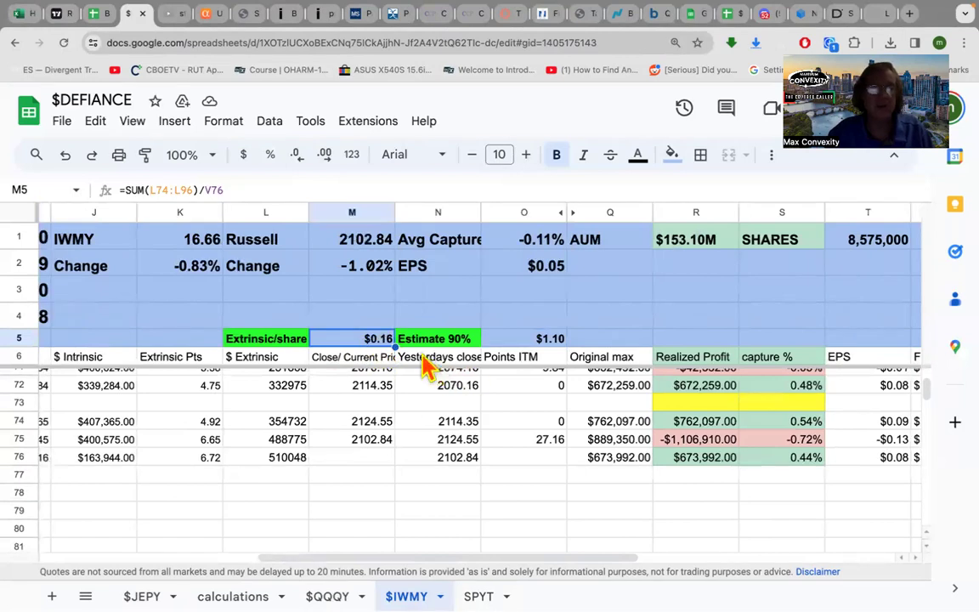
Go back across the latest $IWMY trade rows to their Date, Contracts Sold and Strike Max Profit columns
click(372, 496)
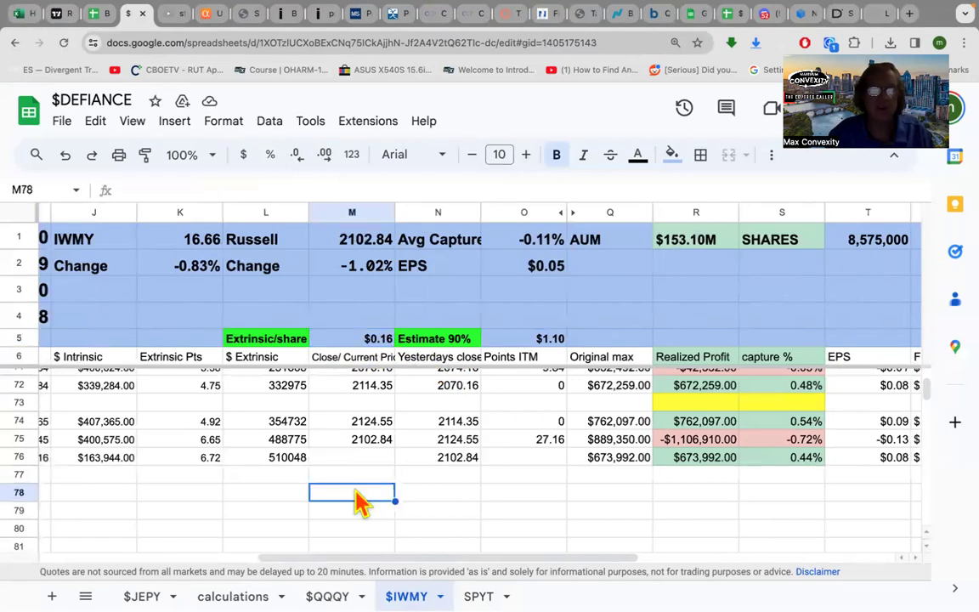
scroll(264, 520, left, 10)
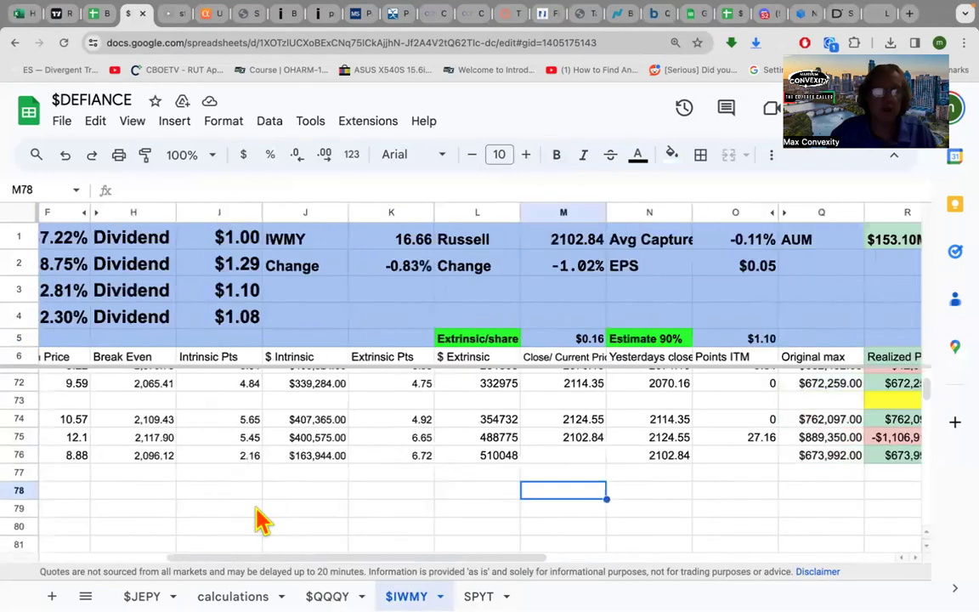
scroll(370, 532, up, 1)
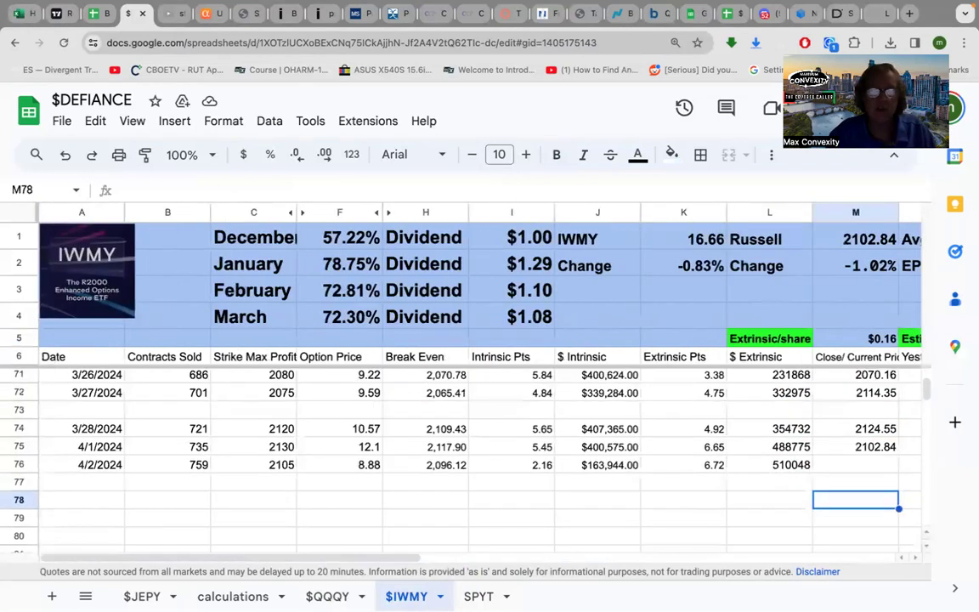
Open the SPYT sheet, review its trade rows and inspect the annualized yield formula for 4/2/2024
key(ctrl+shift+Page_Down)
scroll(243, 476, left, 3)
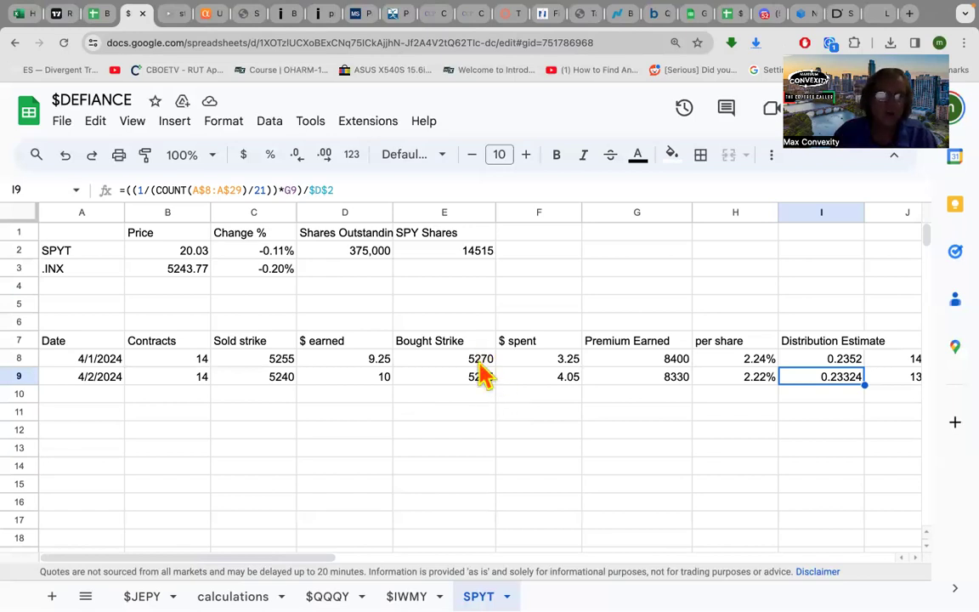
scroll(531, 326, right, 4)
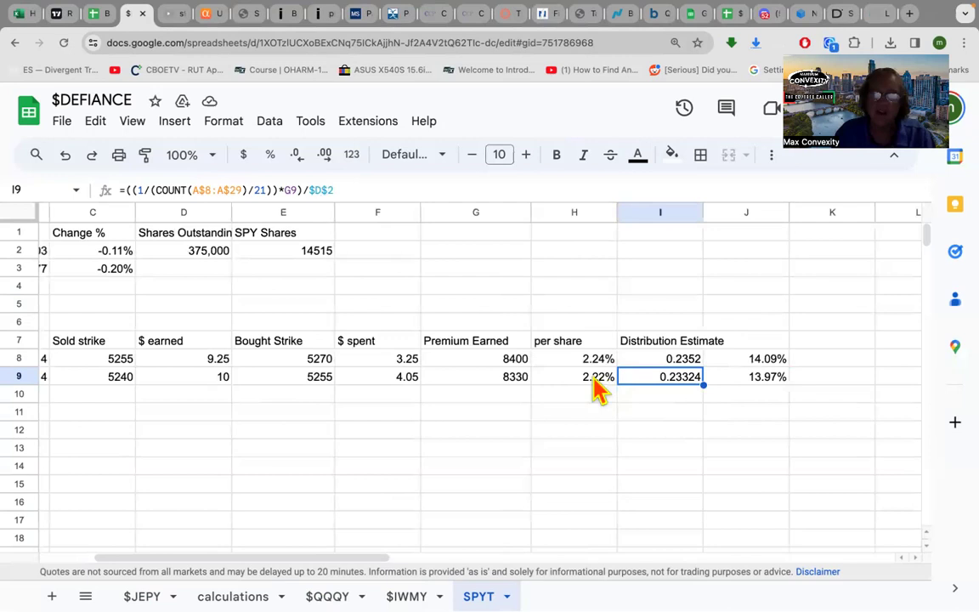
click(763, 394)
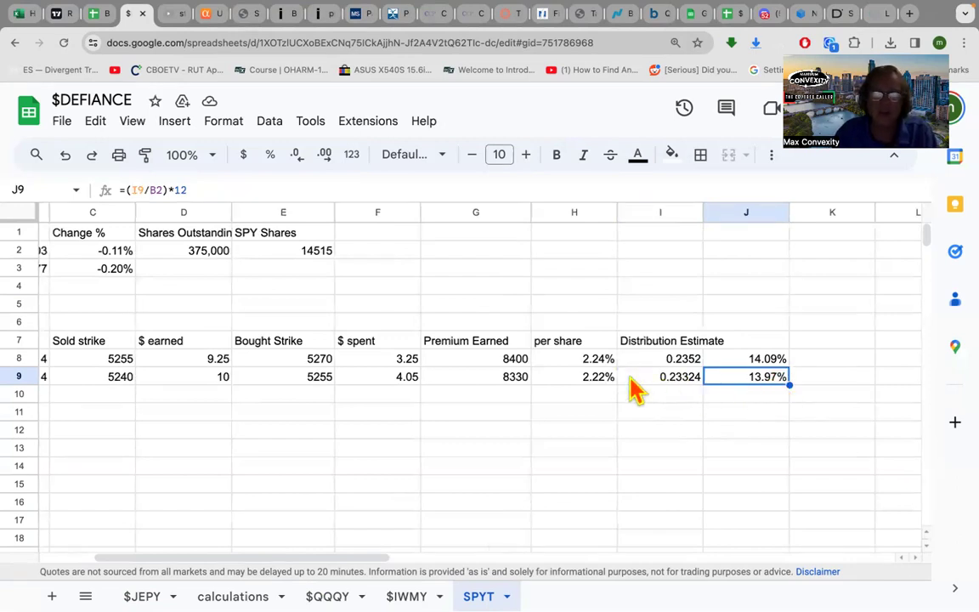
scroll(636, 389, left, 4)
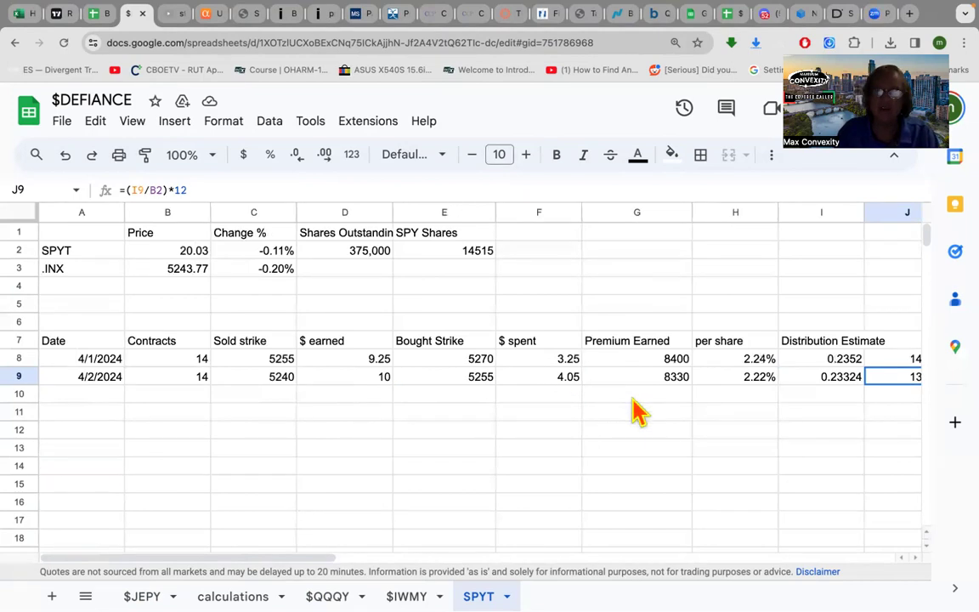
Compare the two SPYT trade rows across strikes, premium earned, per share amount and distribution estimate
scroll(634, 412, right, 5)
scroll(633, 411, right, 1)
scroll(633, 412, left, 3)
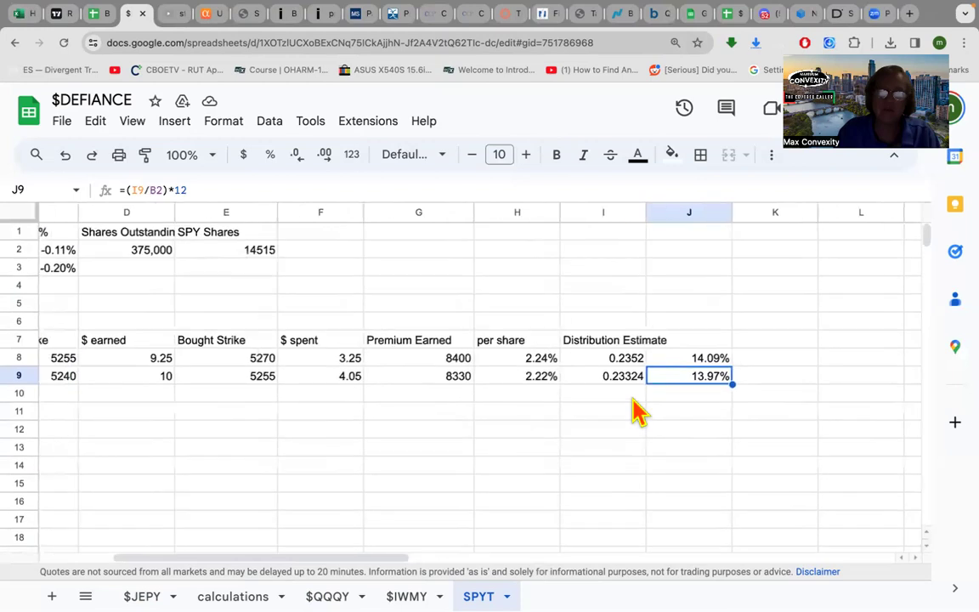
scroll(308, 382, down, 1)
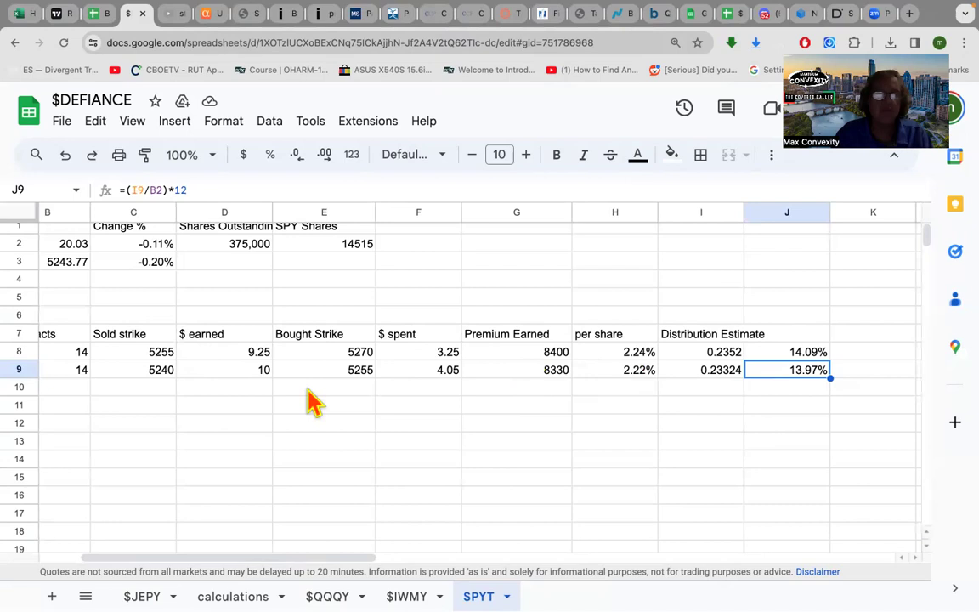
scroll(310, 401, left, 3)
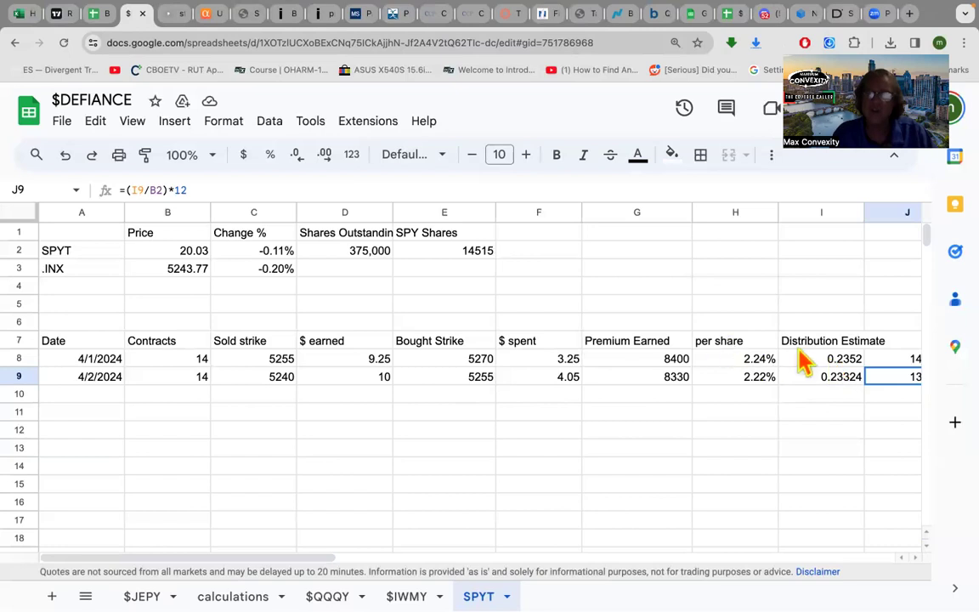
Format the per share values of both SPYT trade rows as currency and inspect both rows' Distribution Estimate formulas
click(735, 342)
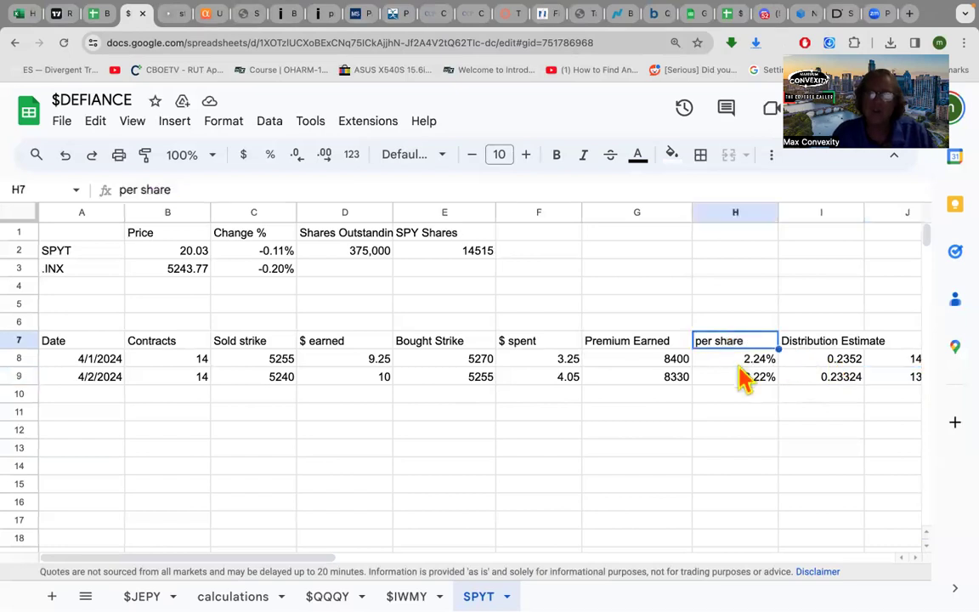
click(745, 362)
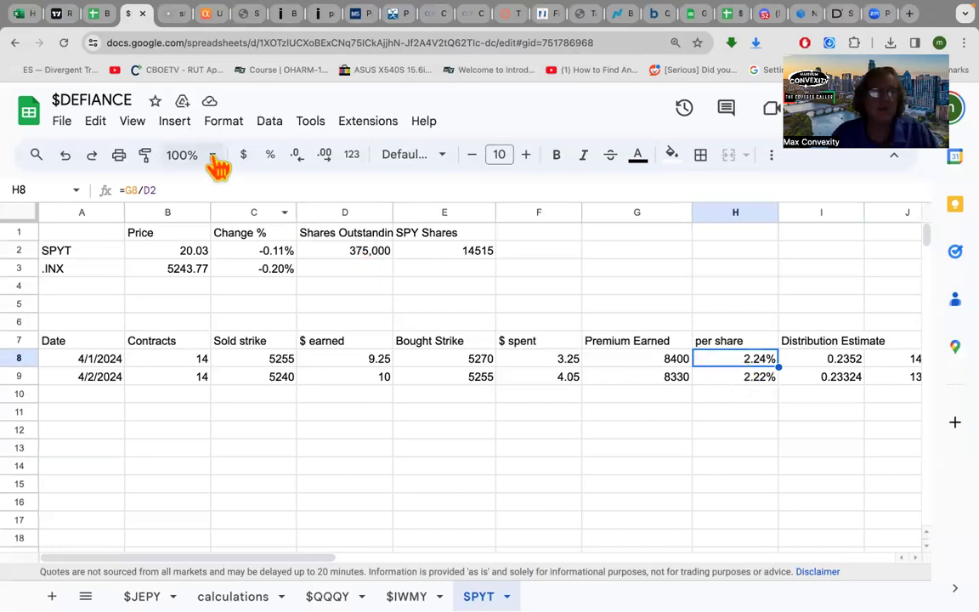
click(243, 155)
click(738, 377)
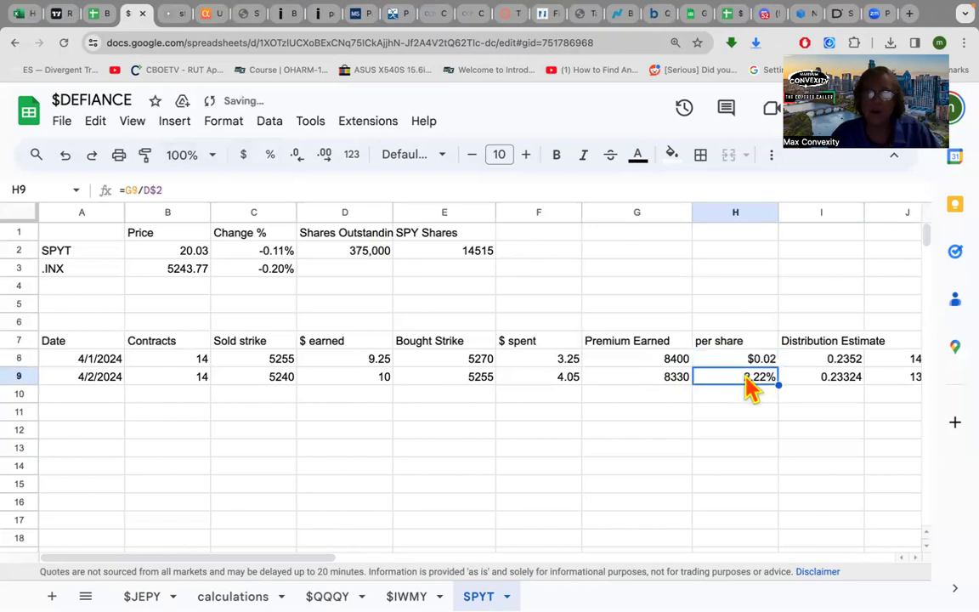
click(243, 155)
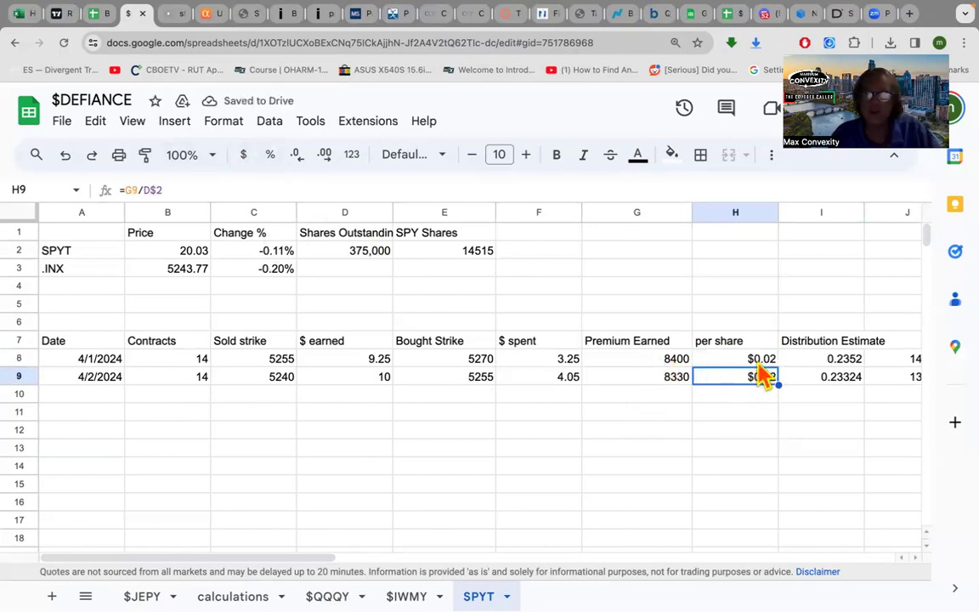
click(850, 359)
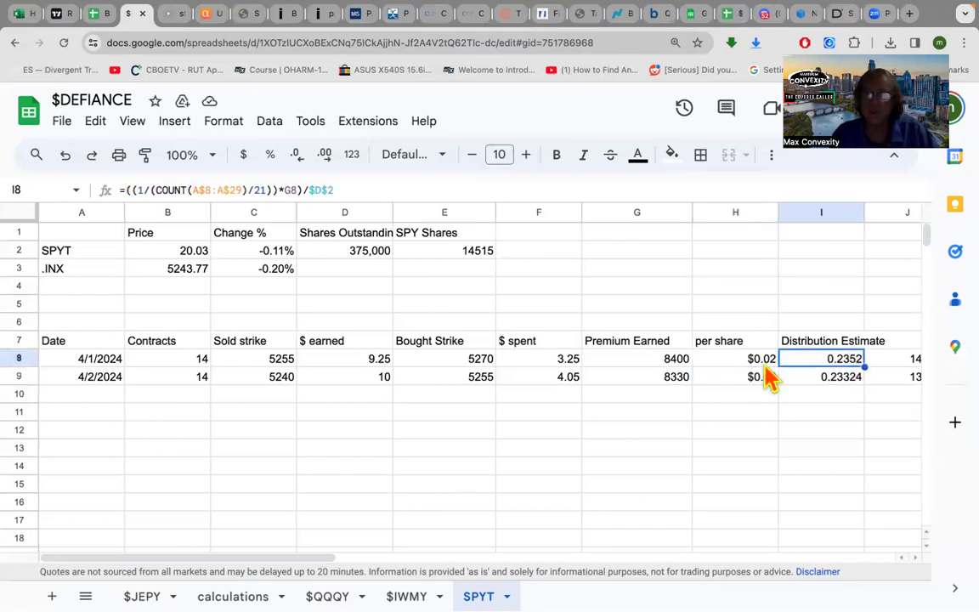
click(850, 380)
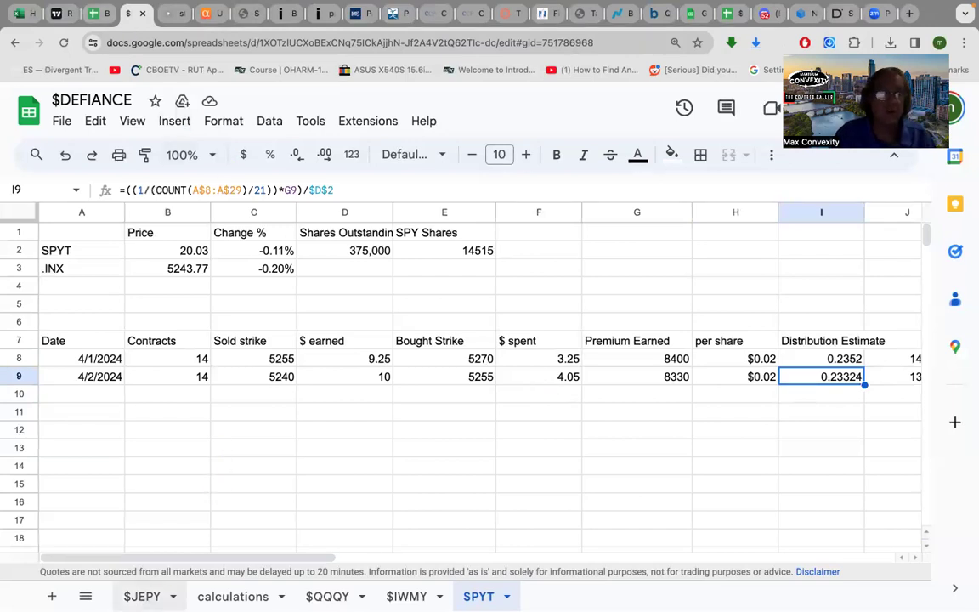
Open the $JEPY sheet and review its latest trade rows across Realized Profit and Running Total $ to the EPS column
click(142, 596)
scroll(234, 498, right, 10)
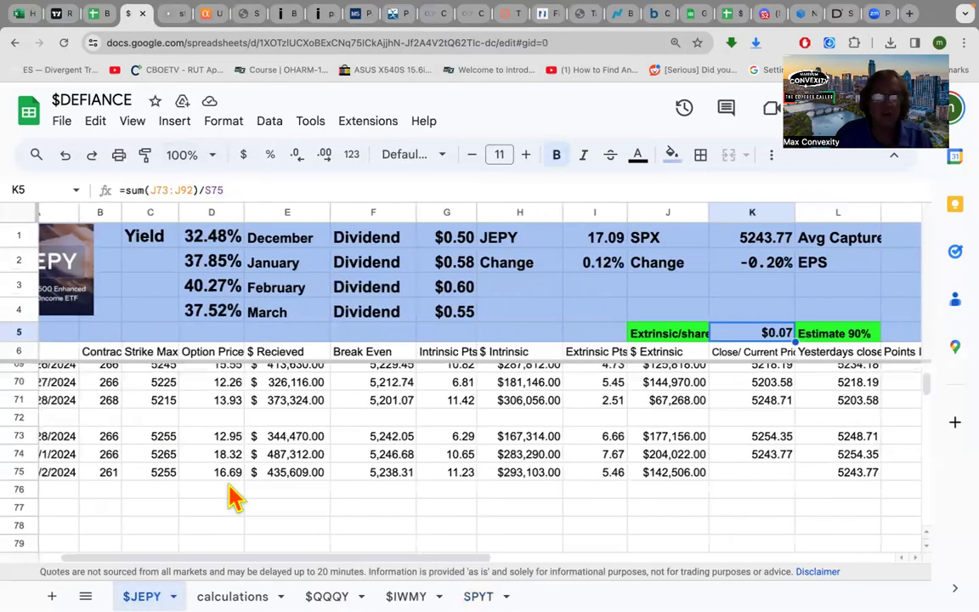
scroll(234, 498, right, 5)
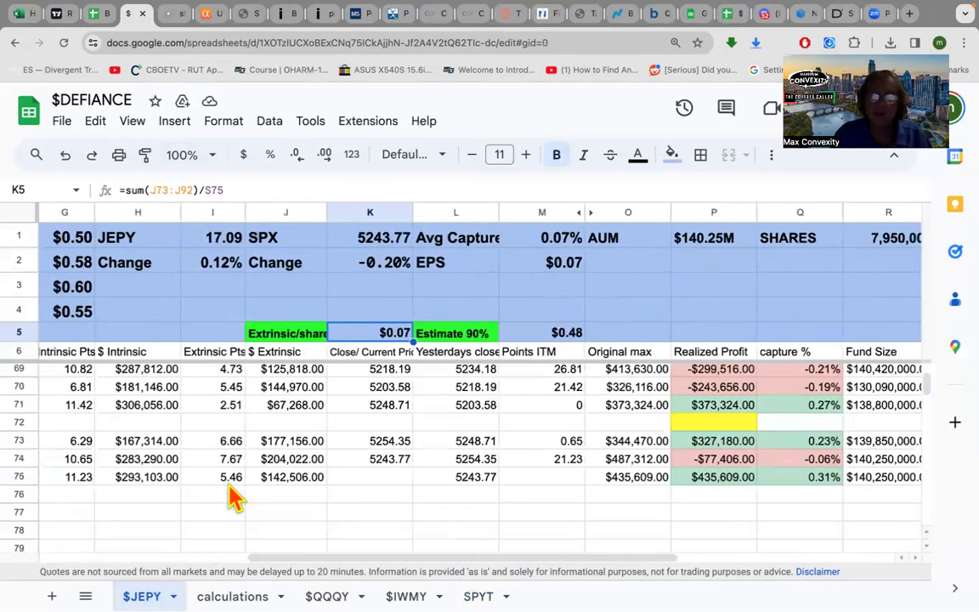
scroll(234, 497, right, 2)
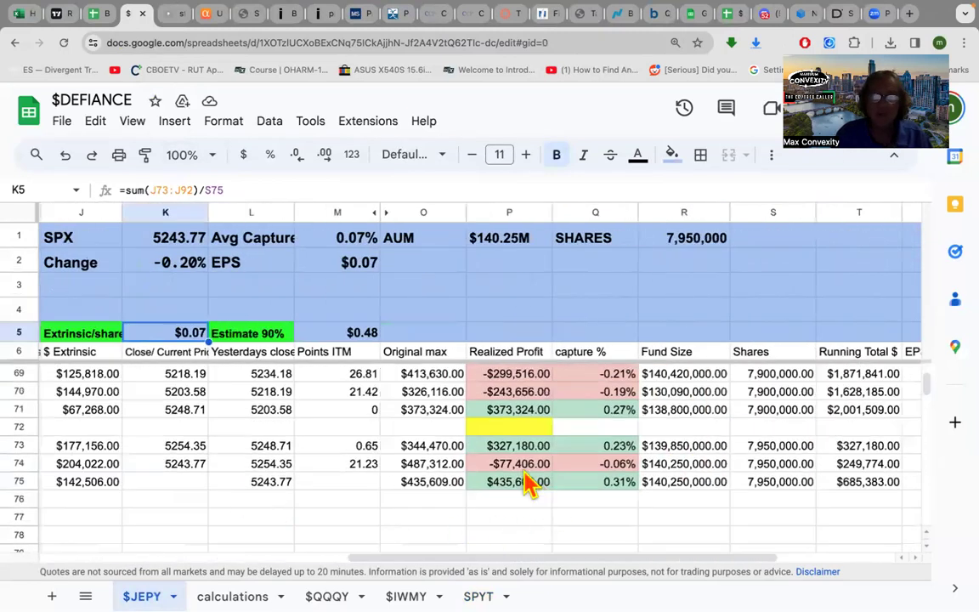
scroll(527, 483, right, 3)
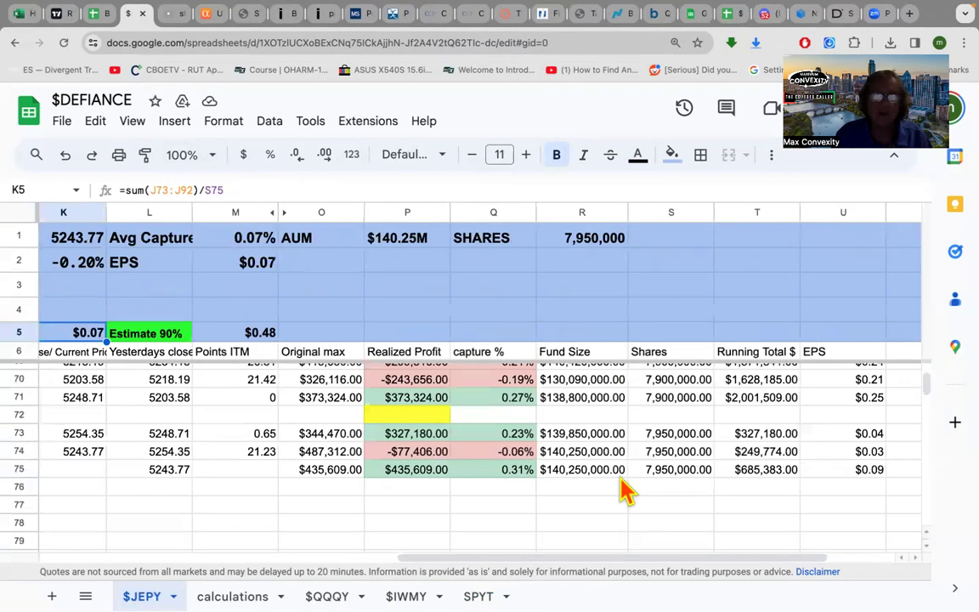
scroll(623, 487, right, 3)
scroll(623, 486, right, 1)
scroll(625, 491, right, 1)
scroll(625, 492, up, 1)
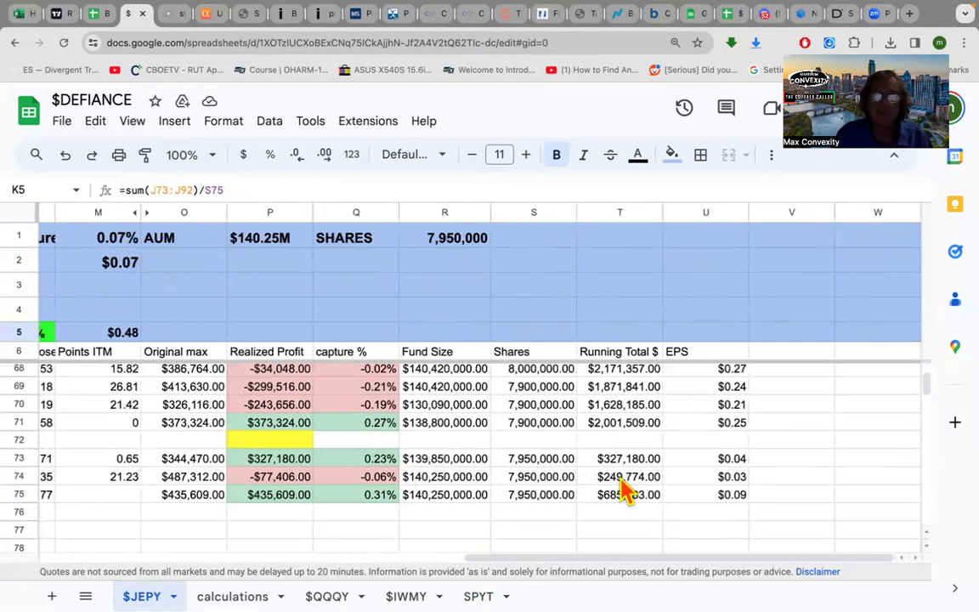
Inspect the EPS formulas in the last two $JEPY trade rows against their running totals and shares
click(719, 502)
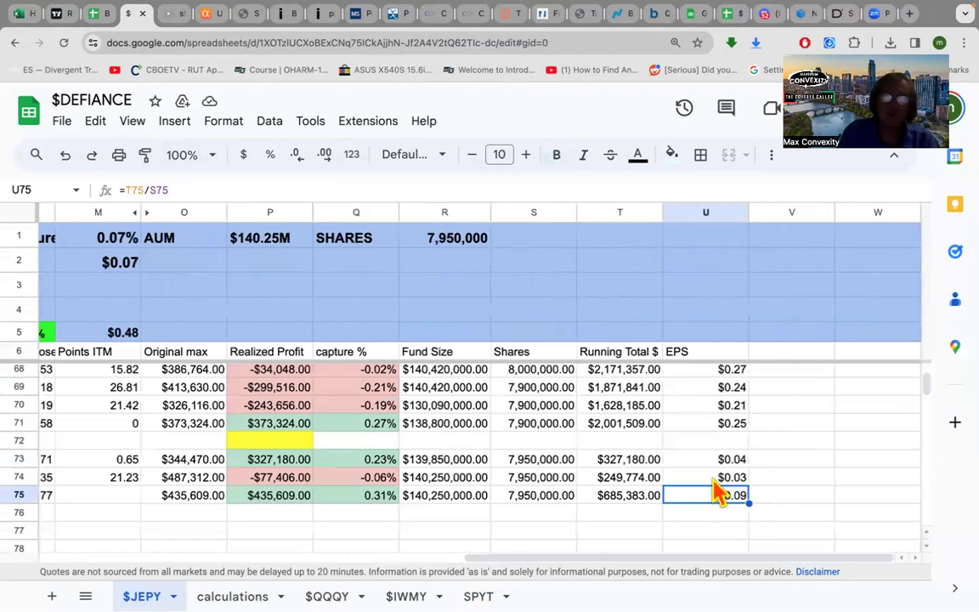
click(714, 479)
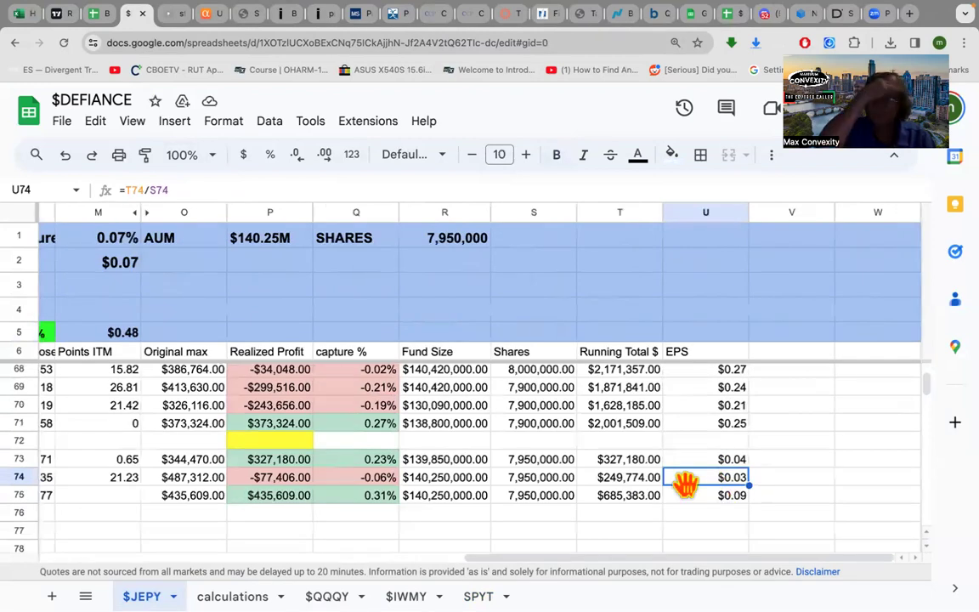
scroll(685, 483, left, 1)
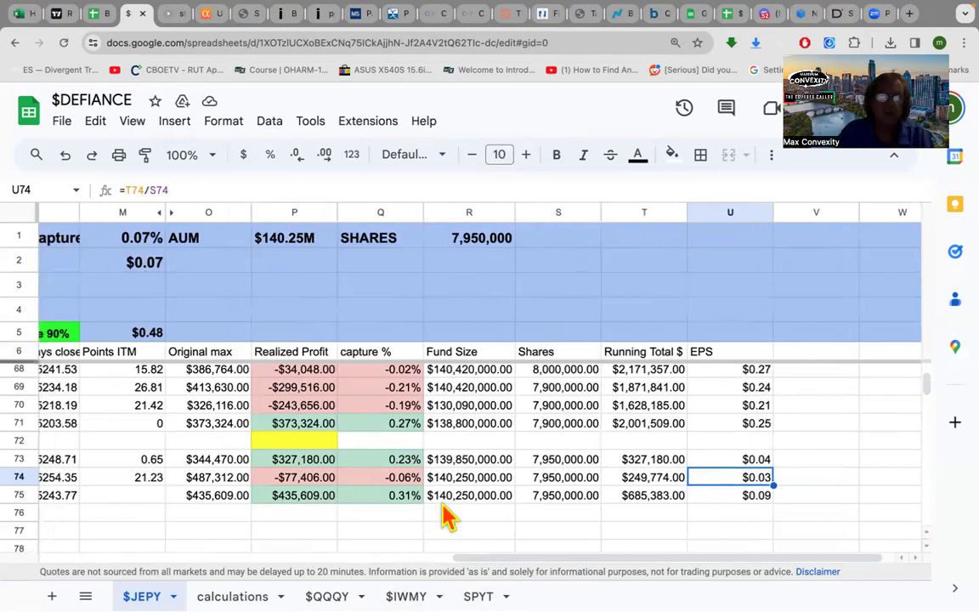
Return to the SPYT sheet and review its trade rows out to the distribution estimate and yield columns
click(479, 596)
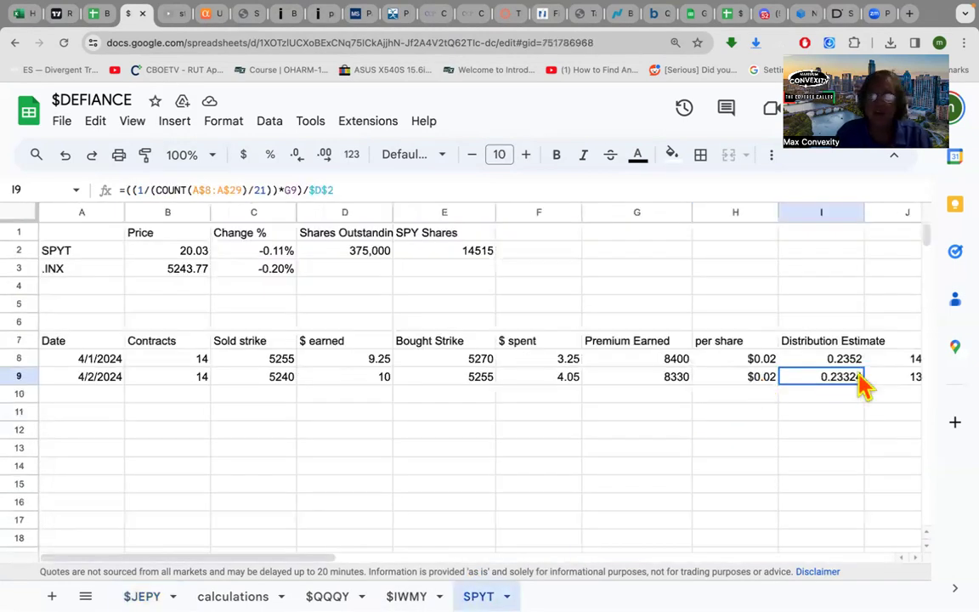
scroll(841, 393, right, 1)
scroll(842, 393, right, 3)
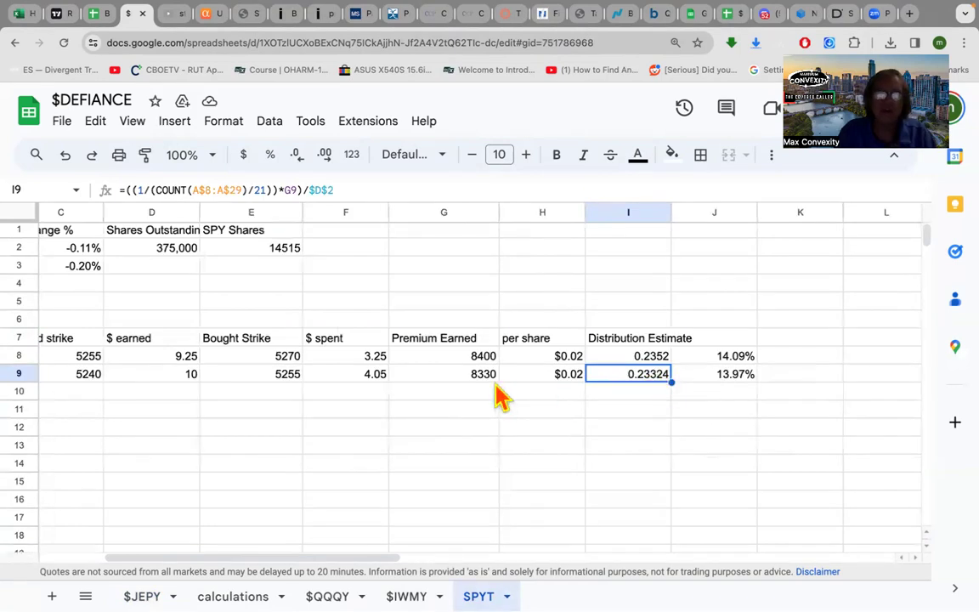
scroll(500, 395, left, 3)
scroll(500, 396, left, 1)
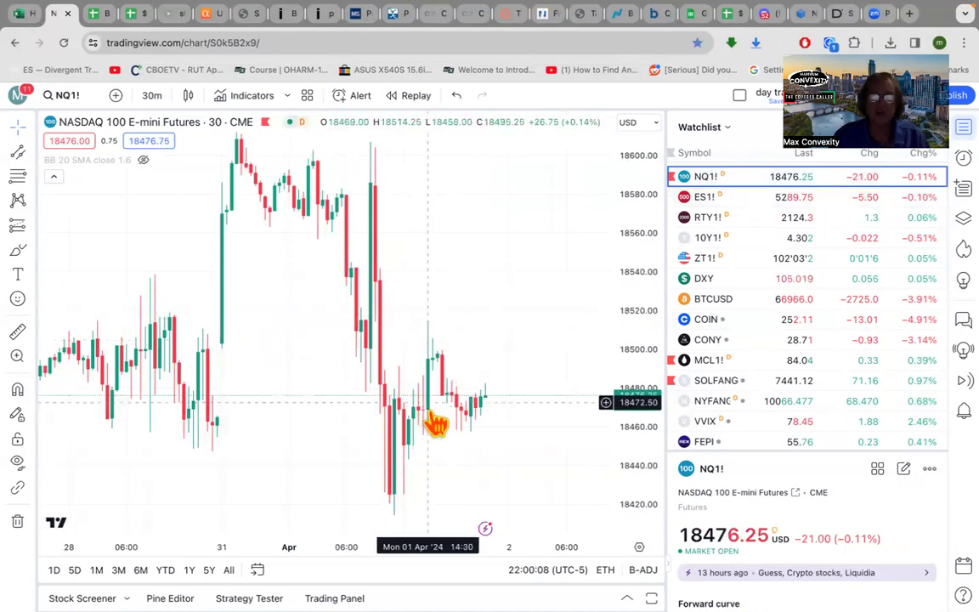
In TradingView, view the 30-minute charts of the ES1! and RTY1! futures from the watchlist
click(718, 200)
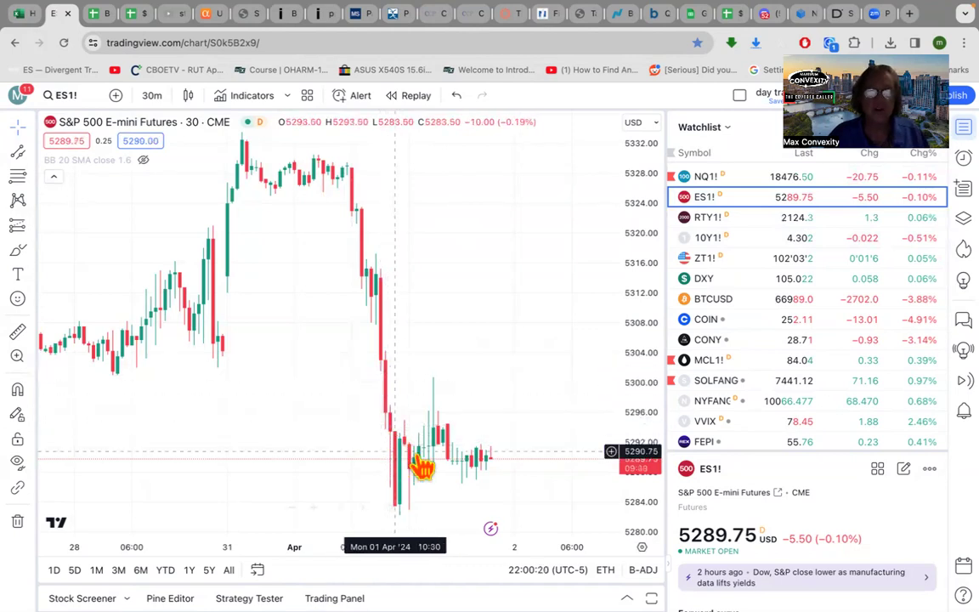
click(716, 223)
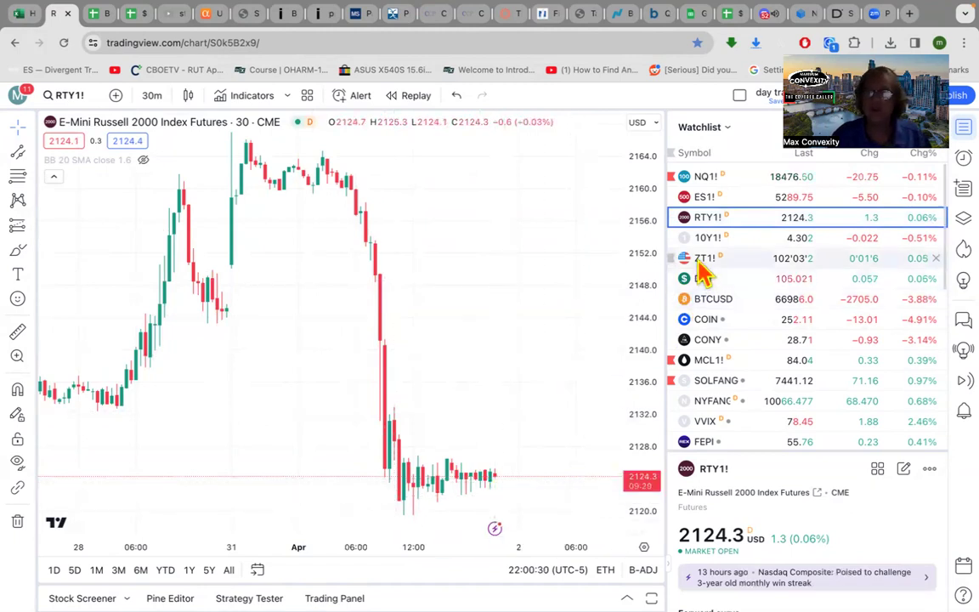
Load the TLT chart through the symbol search and examine its price action back to early March
click(71, 97)
text(TLT)
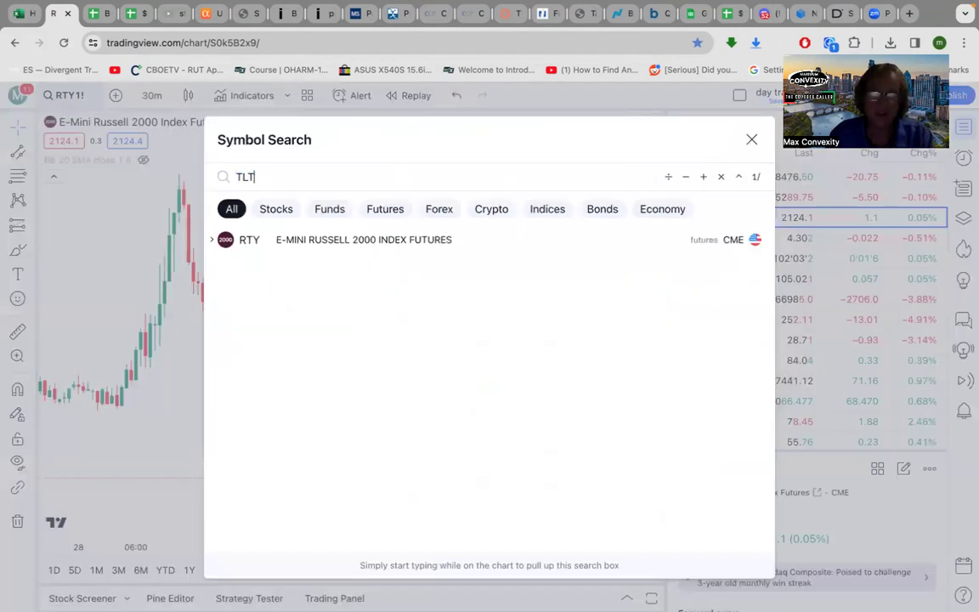
key(Return)
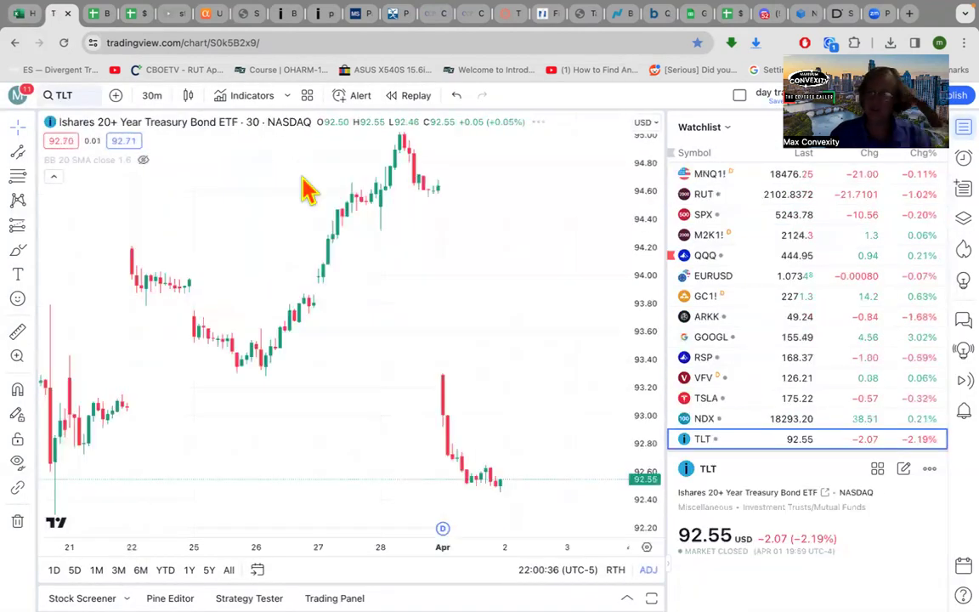
drag(651, 300, 650, 301)
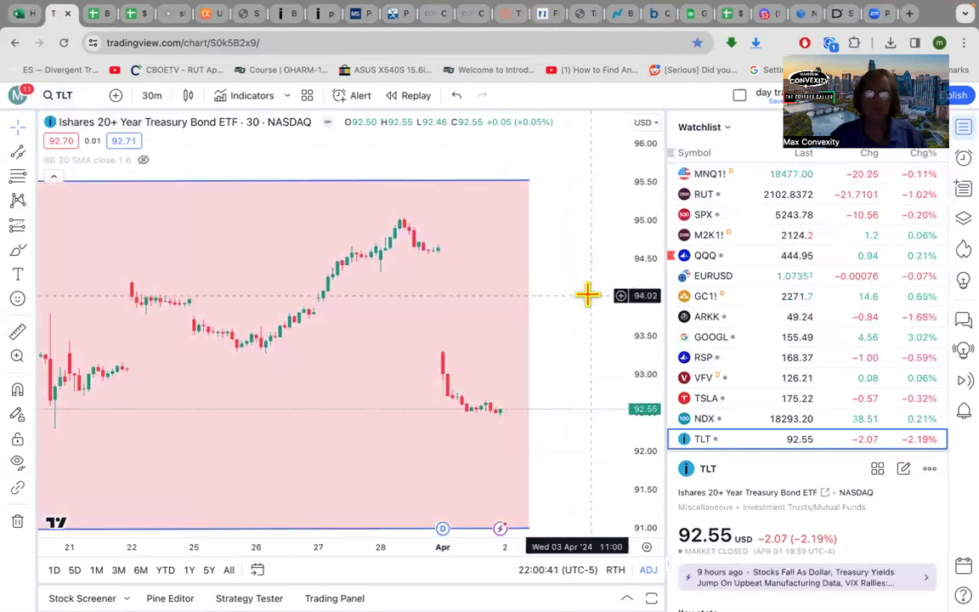
scroll(587, 295, down, 5)
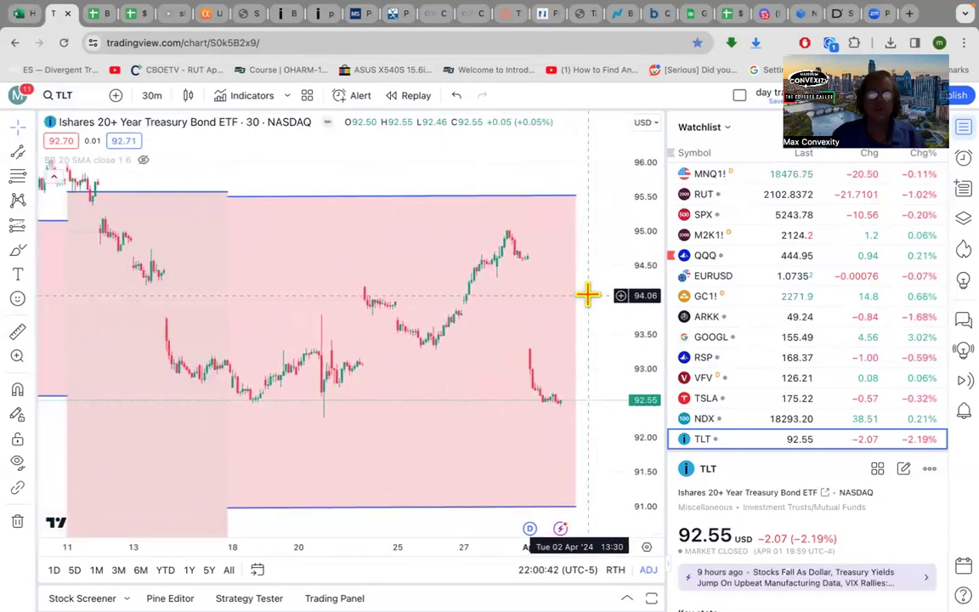
scroll(587, 295, down, 5)
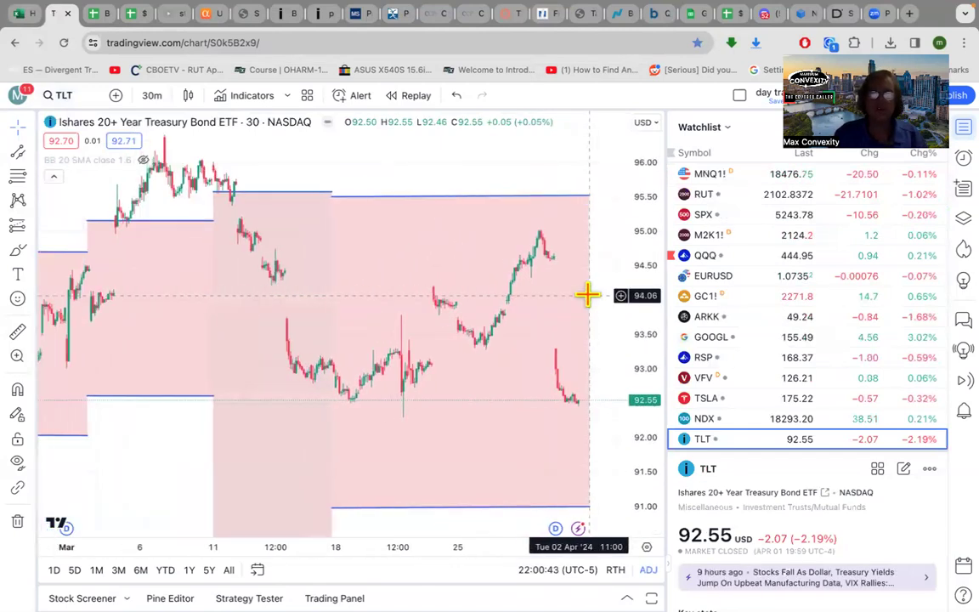
Load the NASDAQ COIN chart through the symbol search and rescale it to show the price zones above the March highs
click(75, 106)
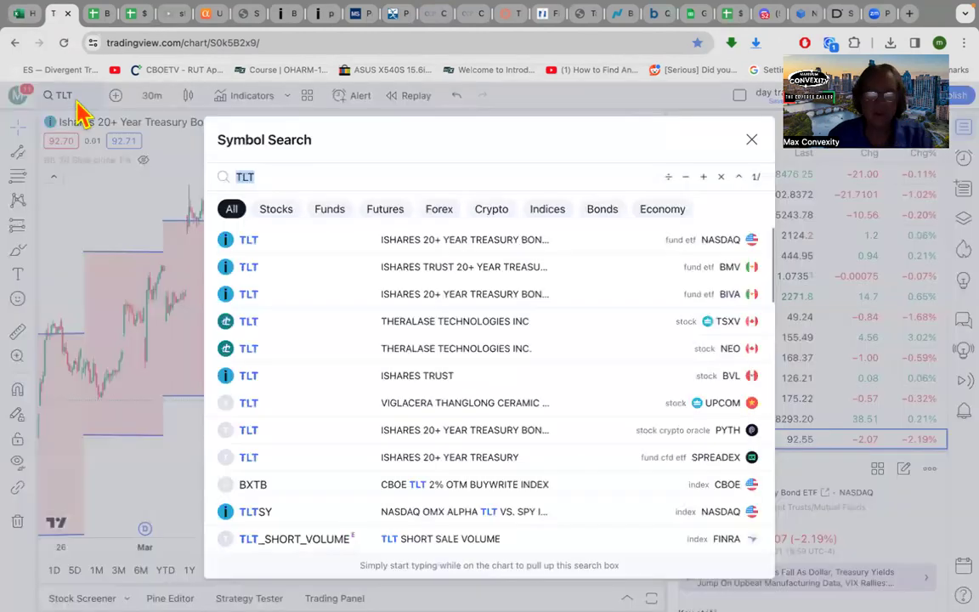
text(c)
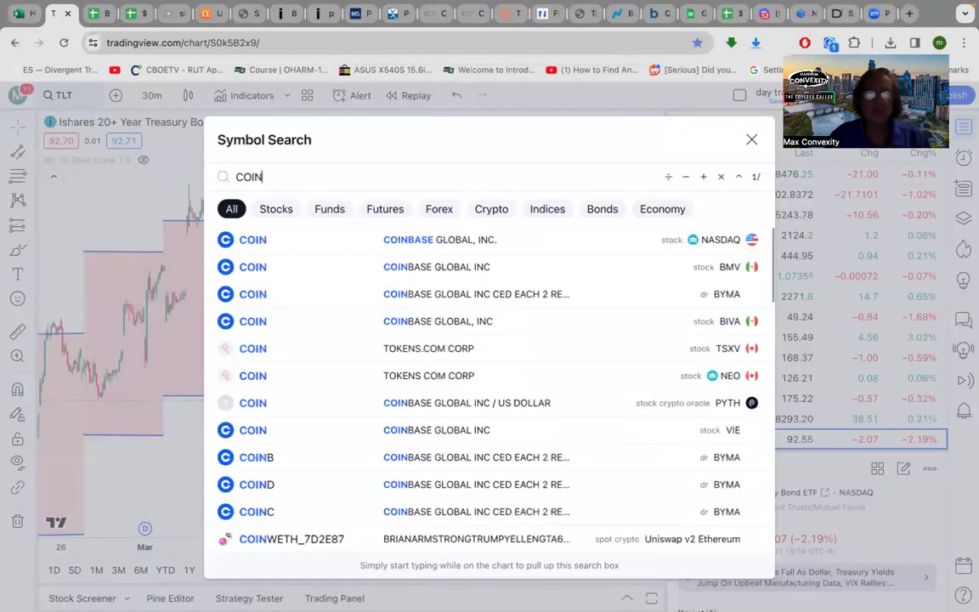
click(415, 249)
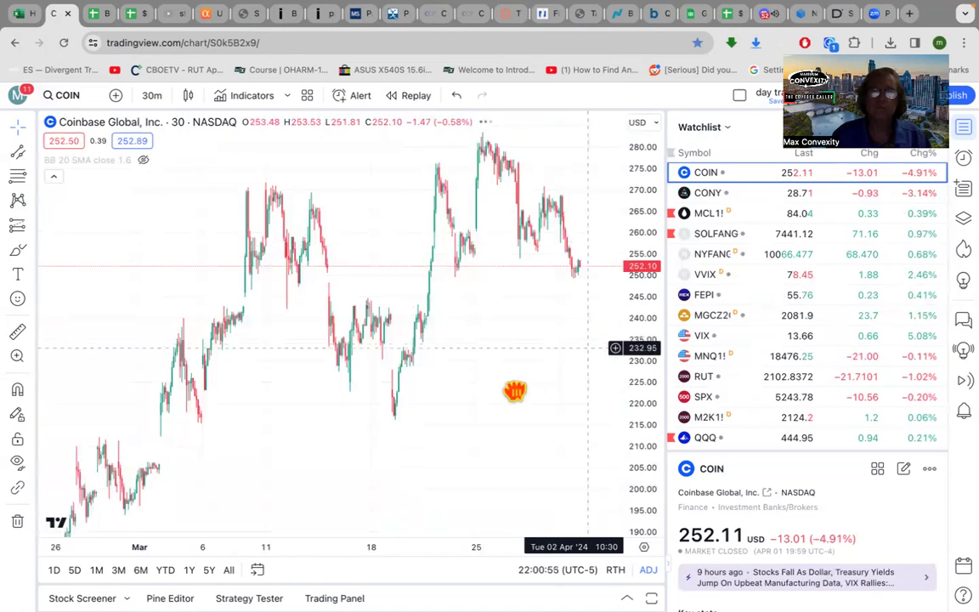
drag(505, 392, 503, 388)
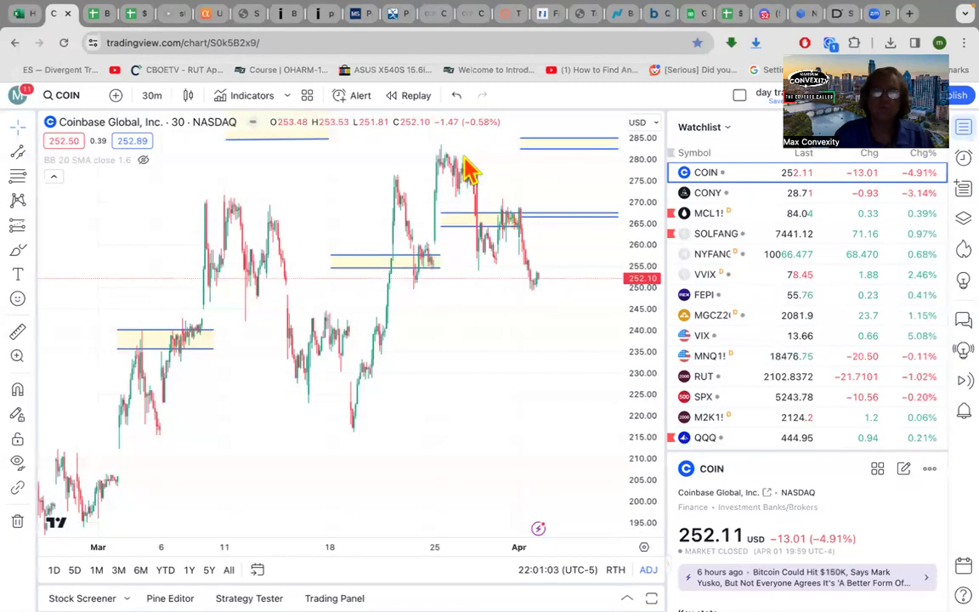
scroll(647, 227, down, 3)
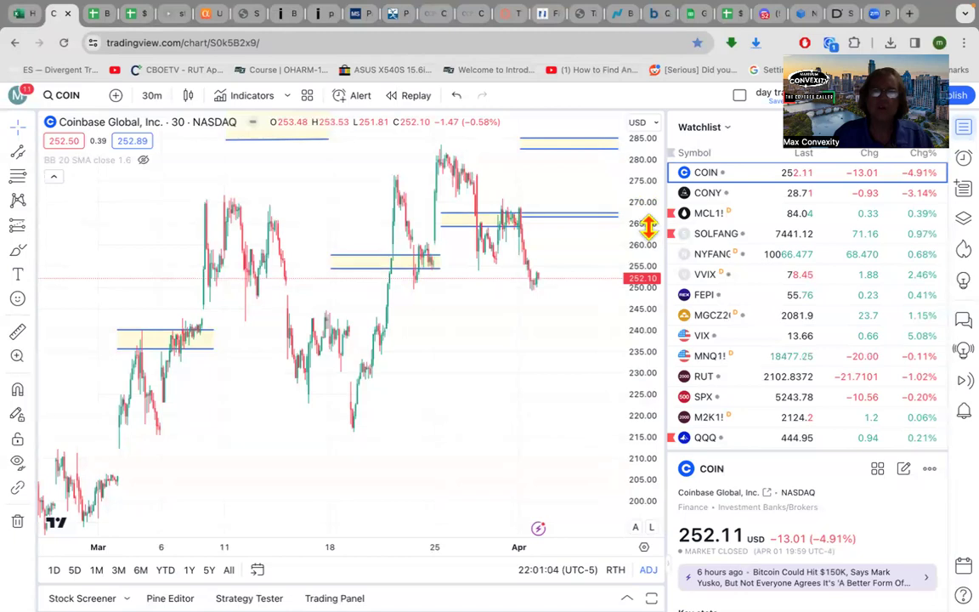
drag(647, 225, 626, 341)
scroll(636, 289, down, 3)
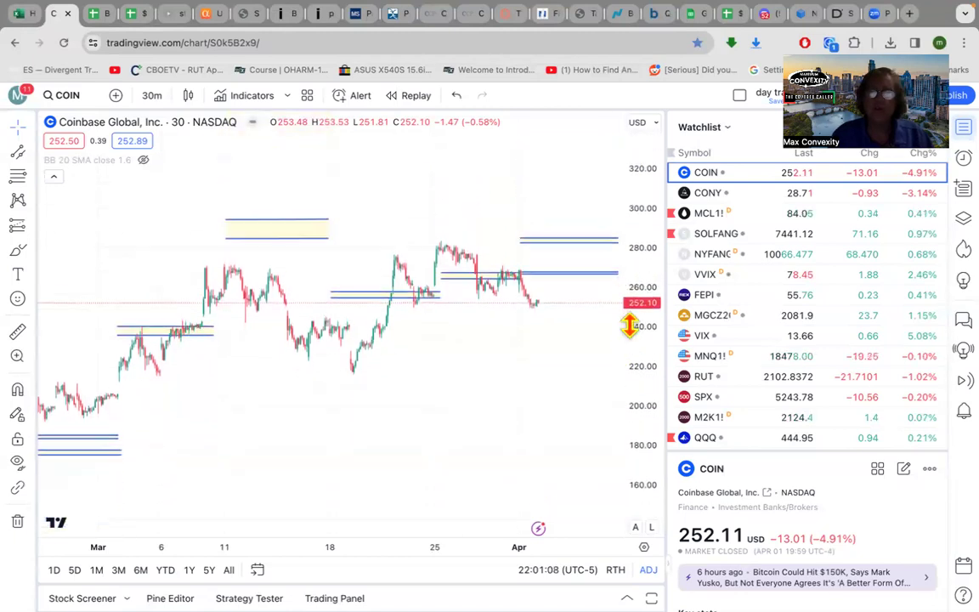
mouse_move(569, 313)
mouse_down()
mouse_move(551, 407)
mouse_move(548, 398)
mouse_move(545, 471)
mouse_move(562, 360)
mouse_up()
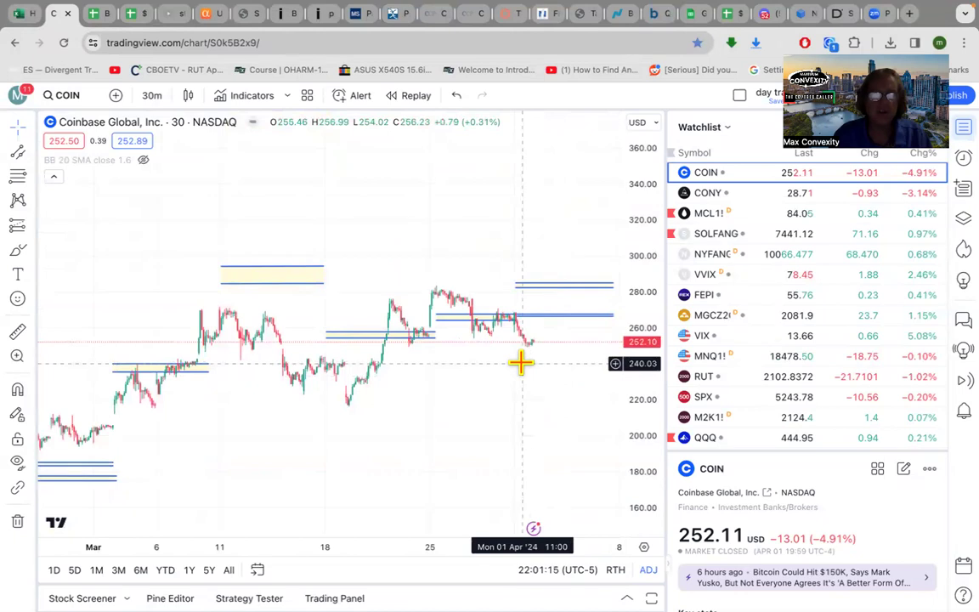
Compare COIN's price action with the marked weekly zones from March 11 to early April
drag(289, 376, 286, 379)
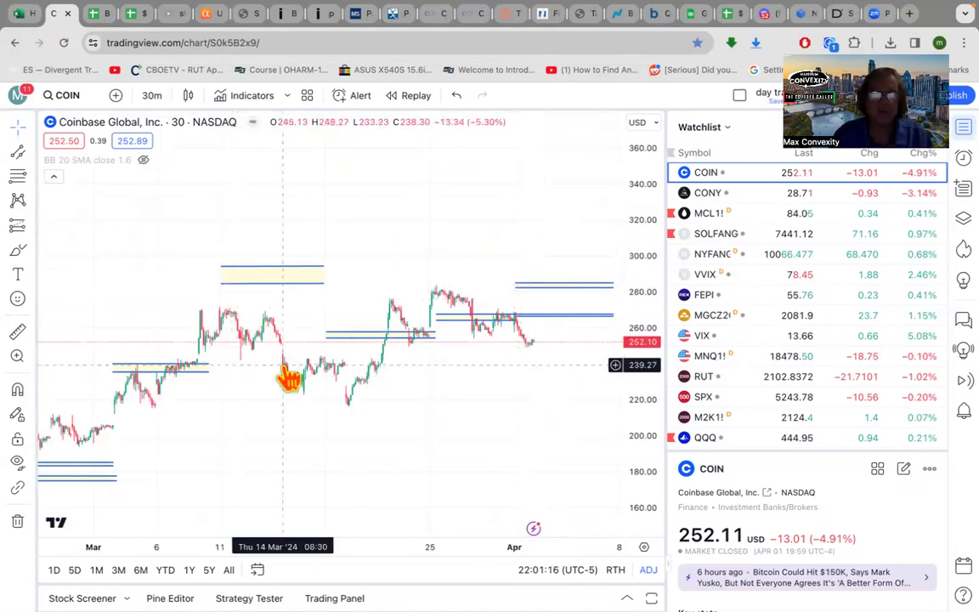
click(227, 267)
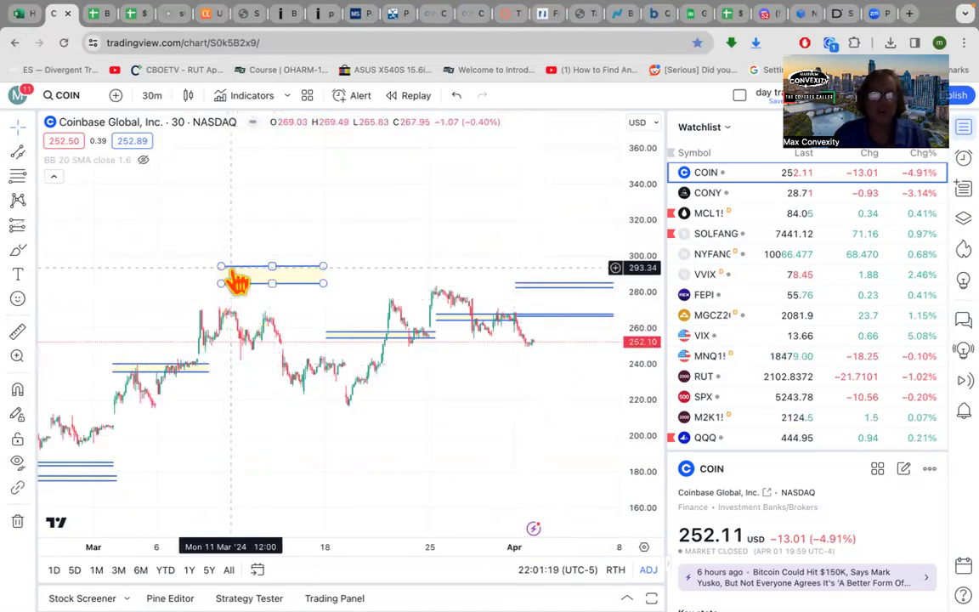
click(312, 389)
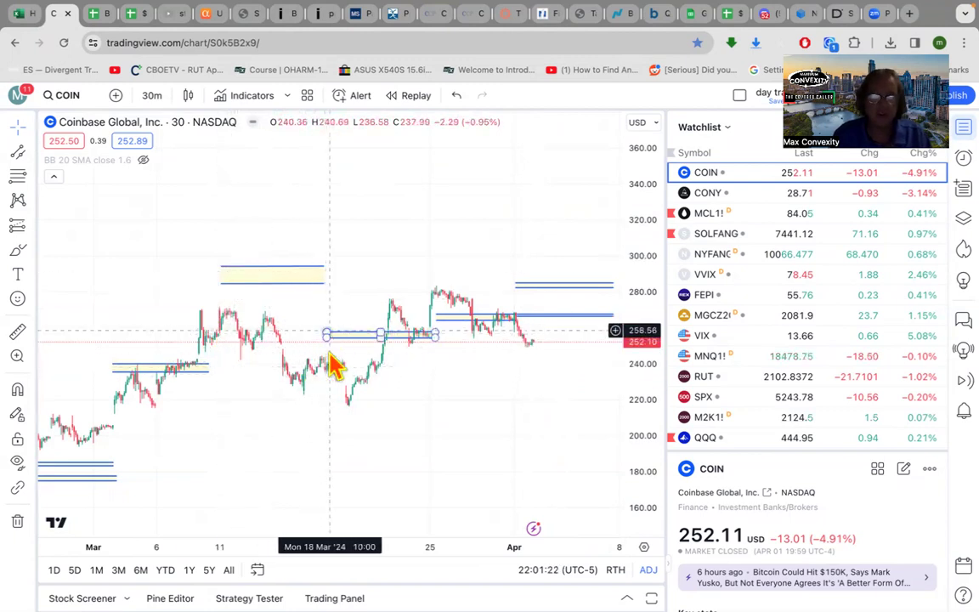
click(425, 333)
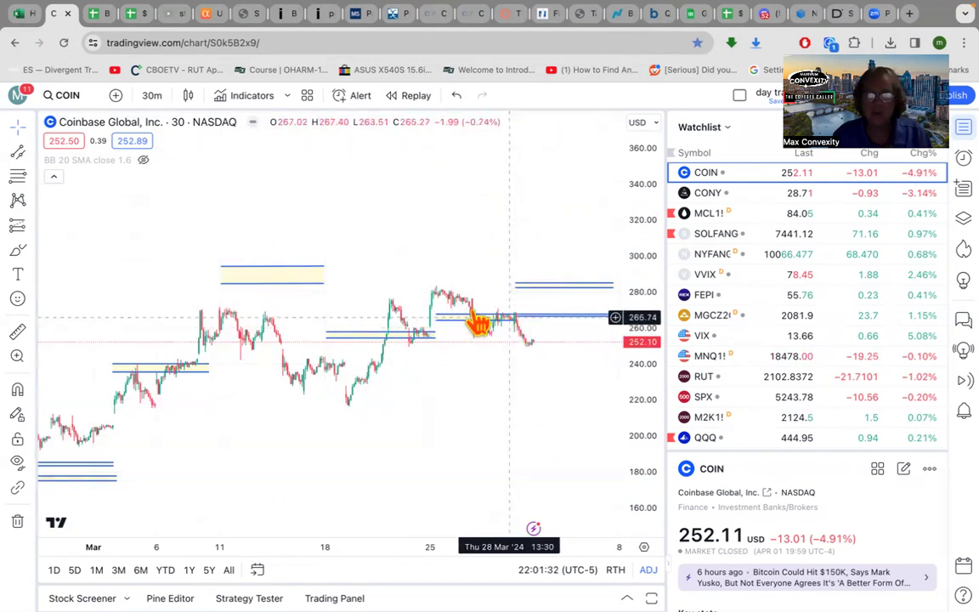
click(435, 334)
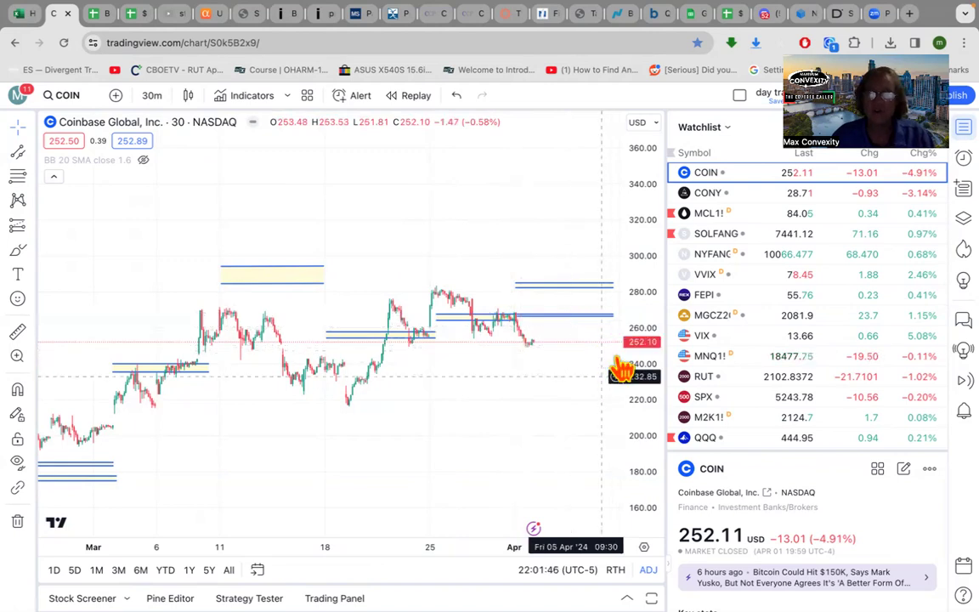
drag(642, 304, 610, 284)
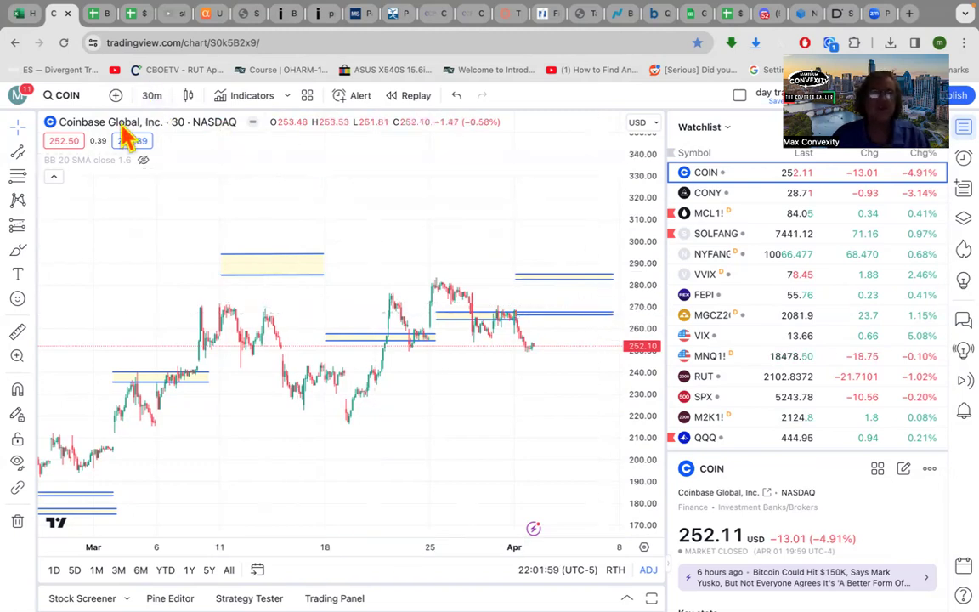
Load the MSTR chart through the symbol search and examine its marked price zones up to the 2300 level
click(81, 97)
text(MSTR)
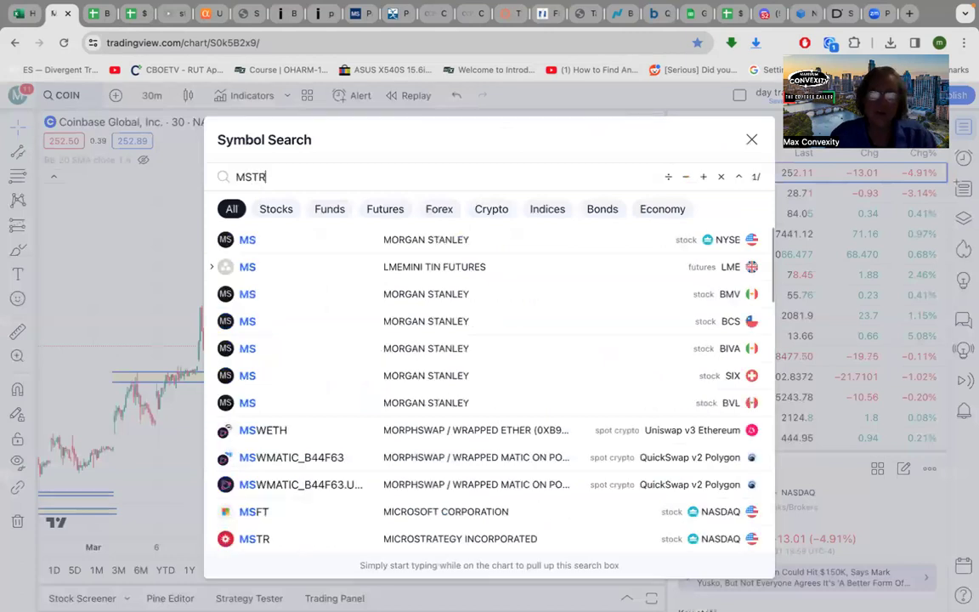
key(Return)
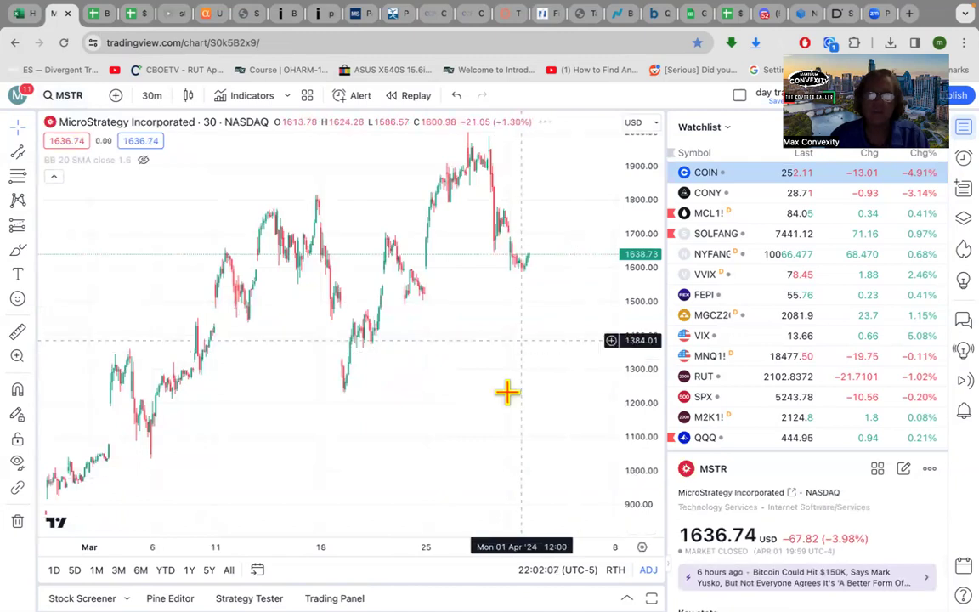
drag(508, 456, 507, 497)
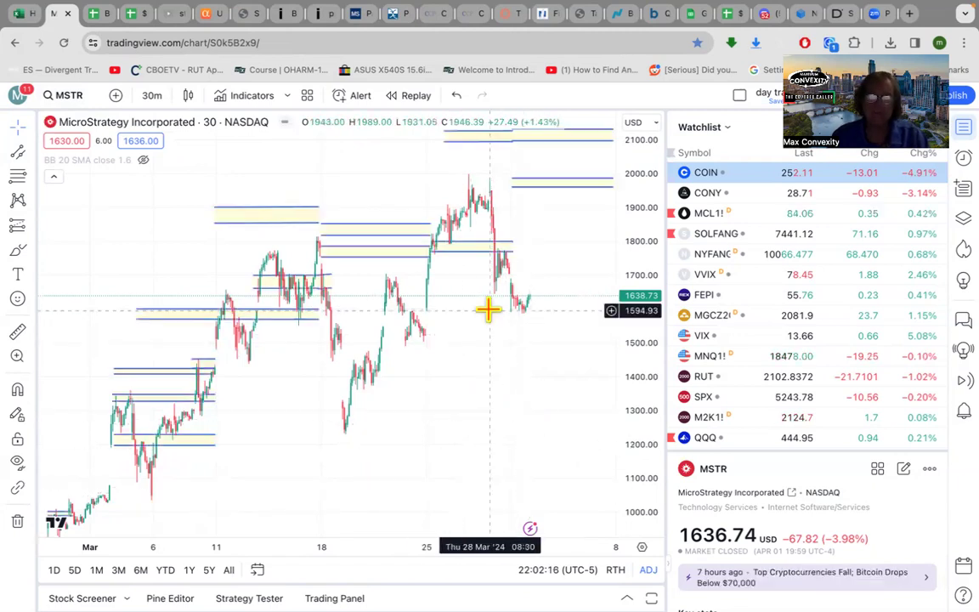
drag(492, 360, 497, 464)
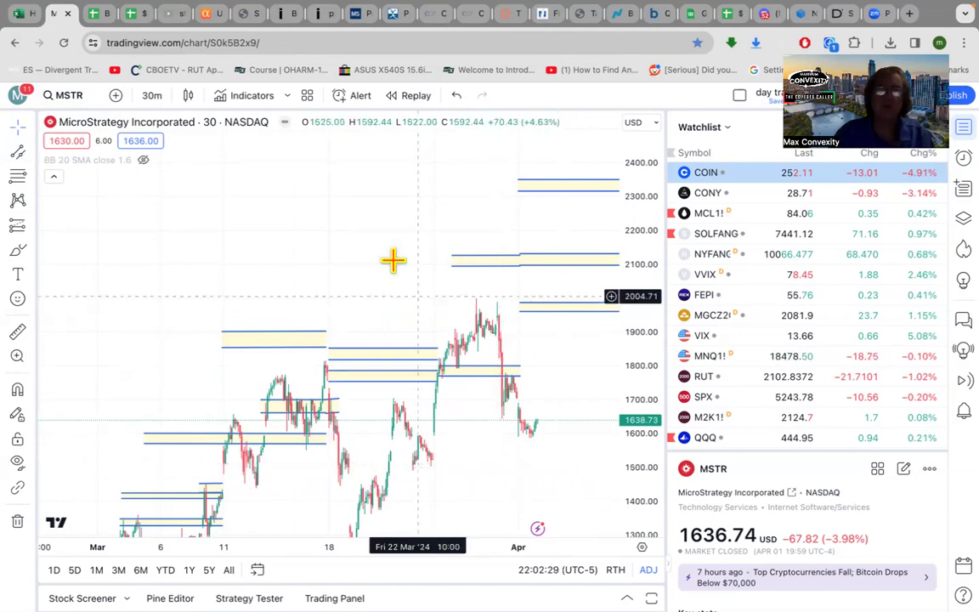
Load the NVDA chart through the symbol search and bring the marked zones around 1000 into view
click(70, 97)
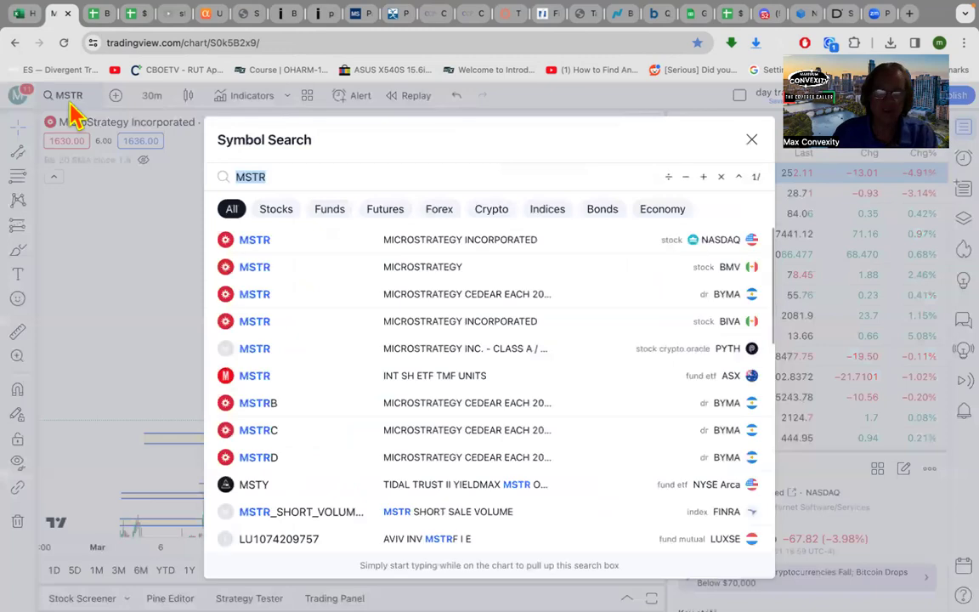
text(ND)
text(VDA)
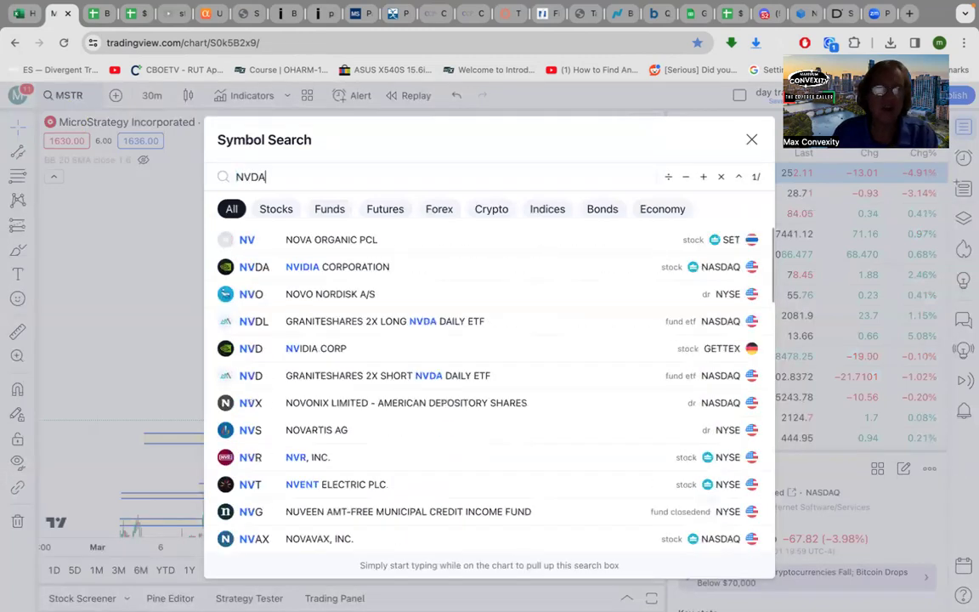
key(Return)
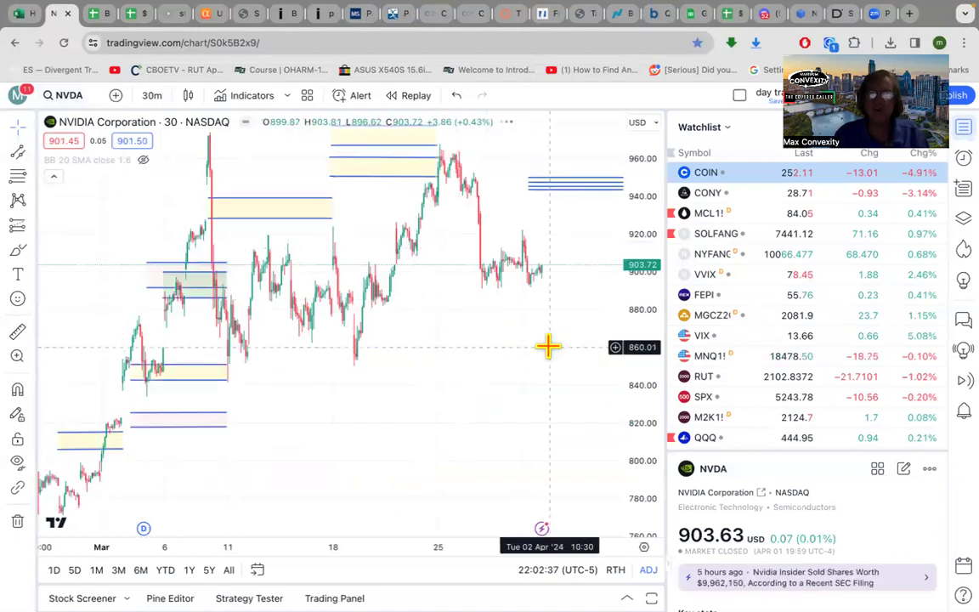
drag(587, 325, 570, 503)
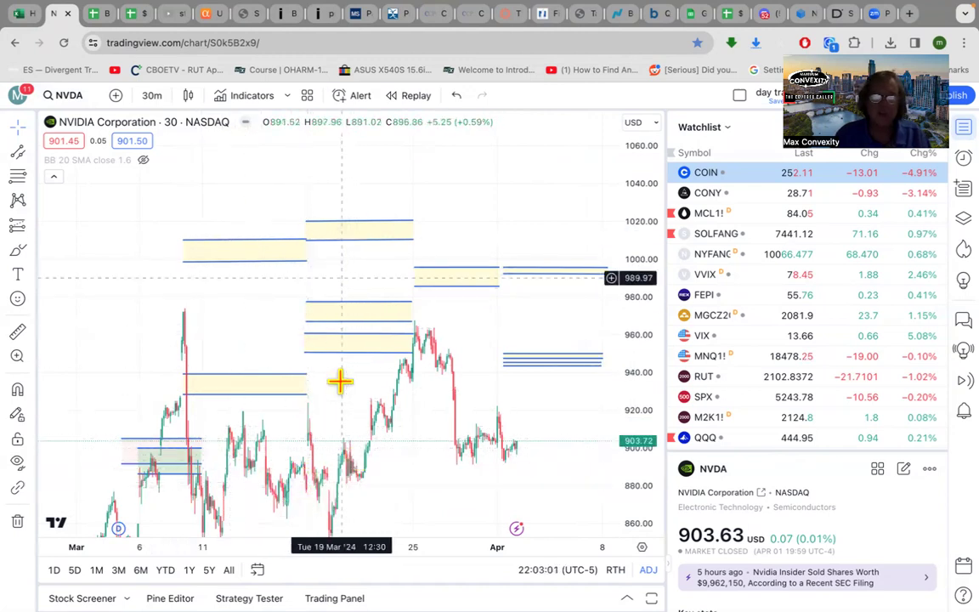
Examine NVDA's late-March price action against the marked zones between about 940 and 1020
click(417, 345)
click(431, 319)
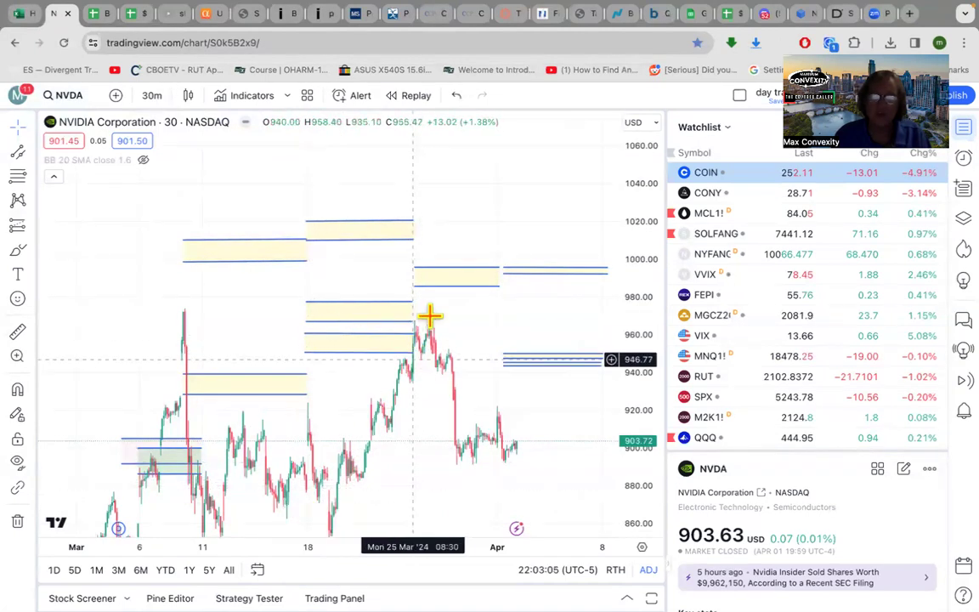
drag(641, 313, 466, 509)
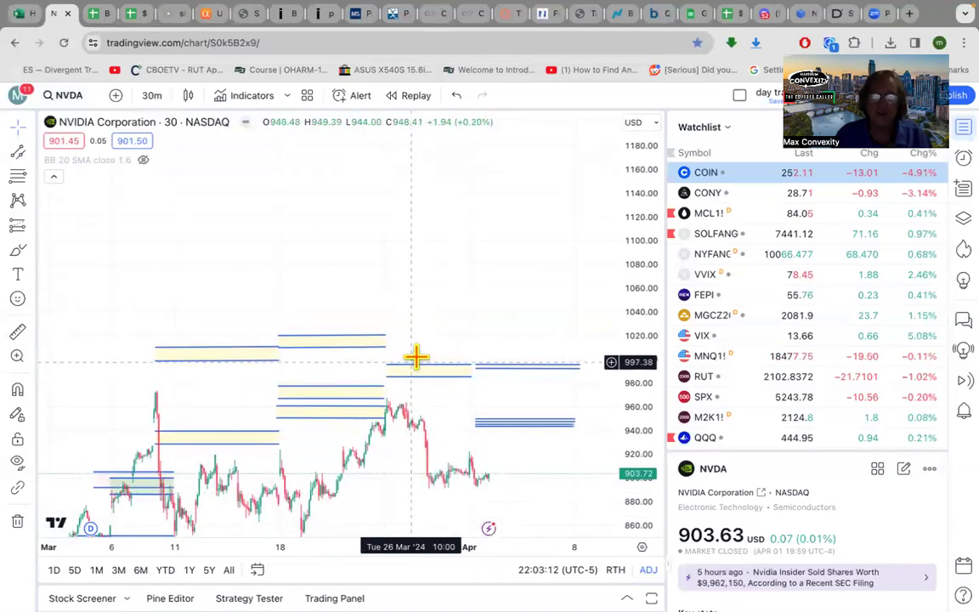
click(416, 377)
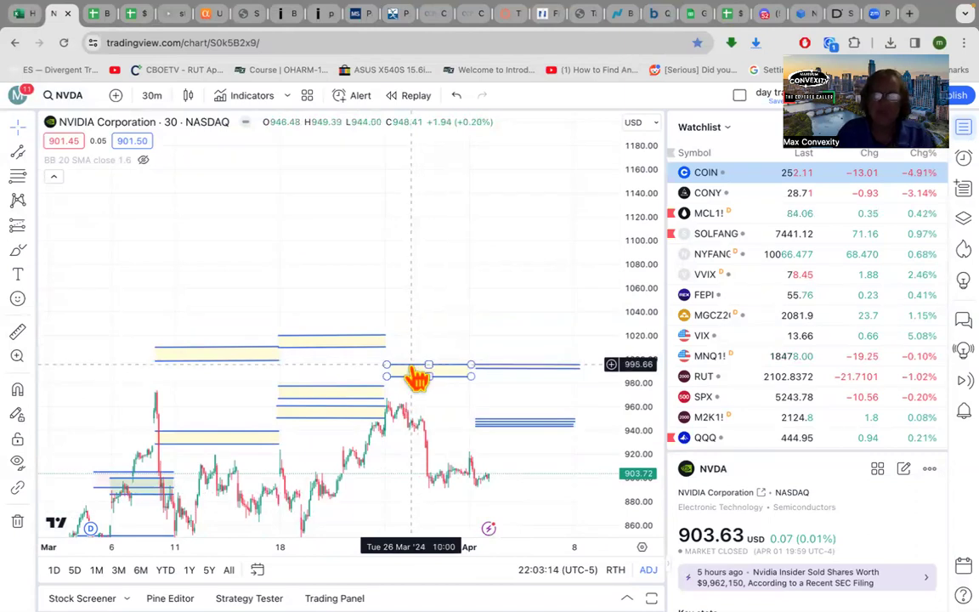
click(384, 393)
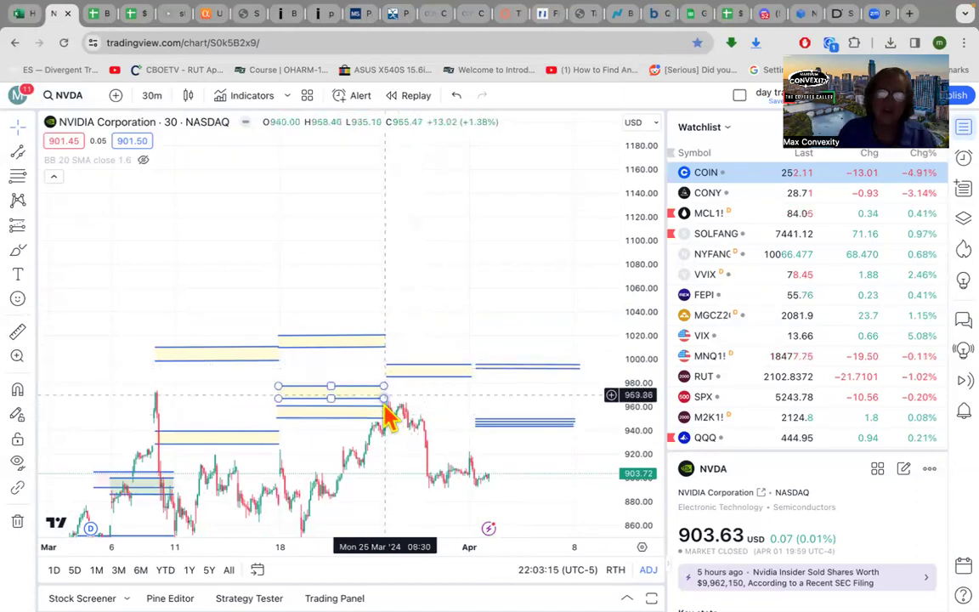
click(416, 406)
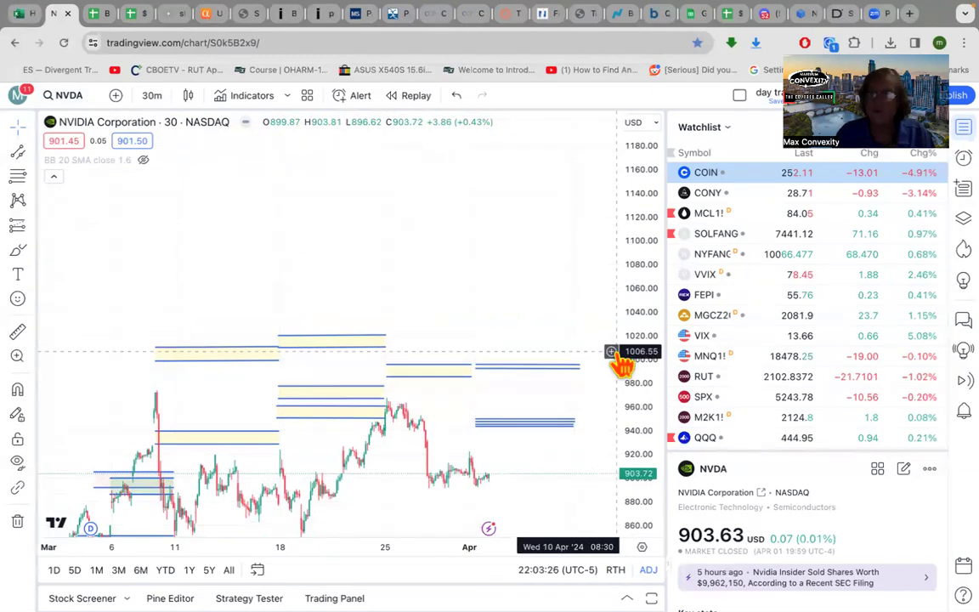
click(612, 353)
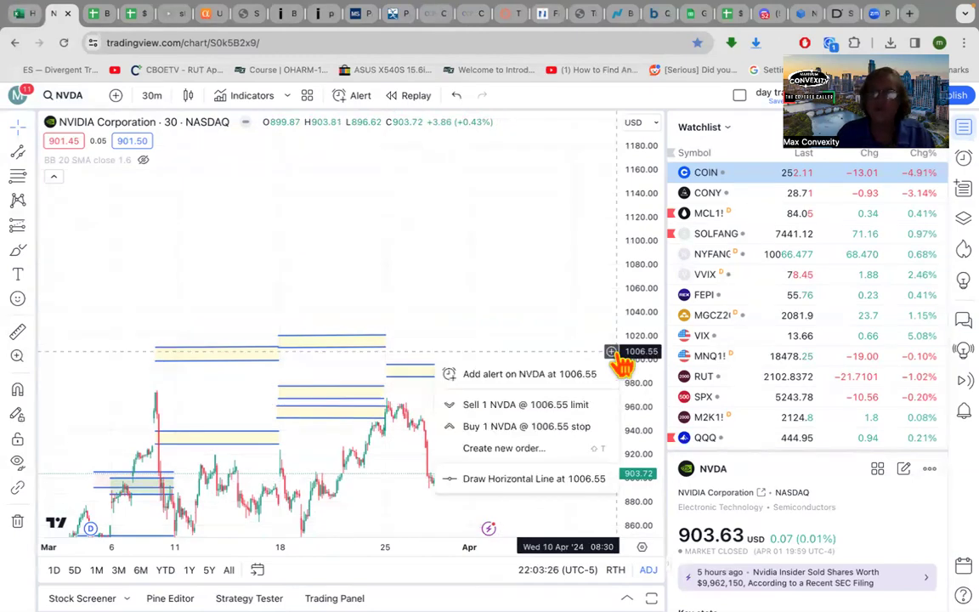
Load the TSLA chart through the symbol search and examine price around the descending trendline and marked zones
click(83, 97)
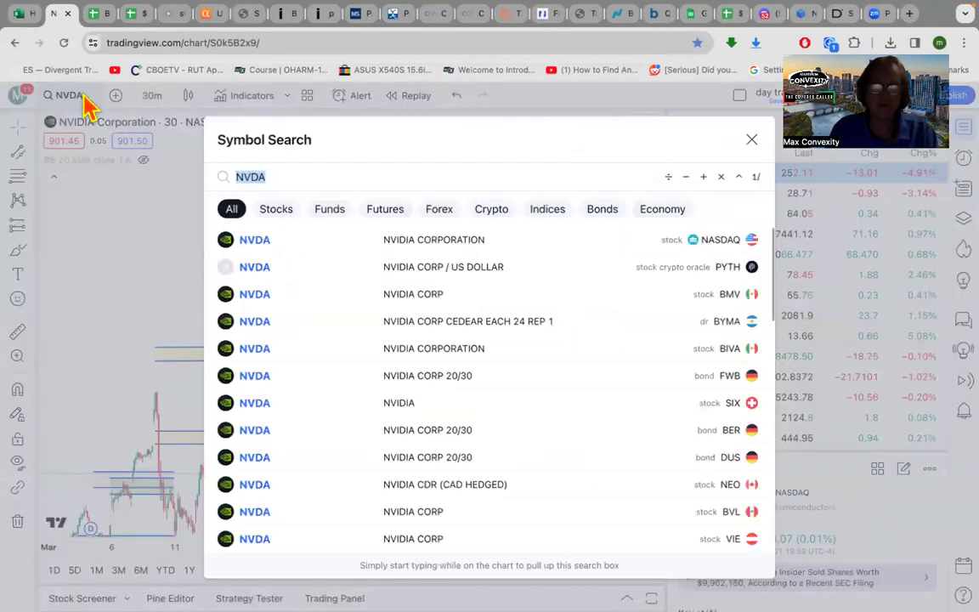
text(TSL)
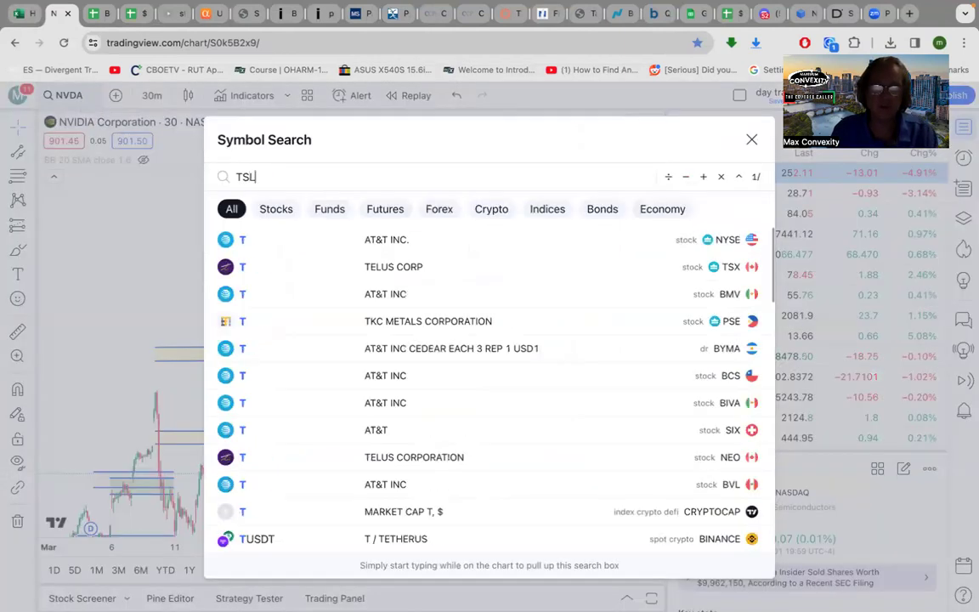
text(A)
key(Return)
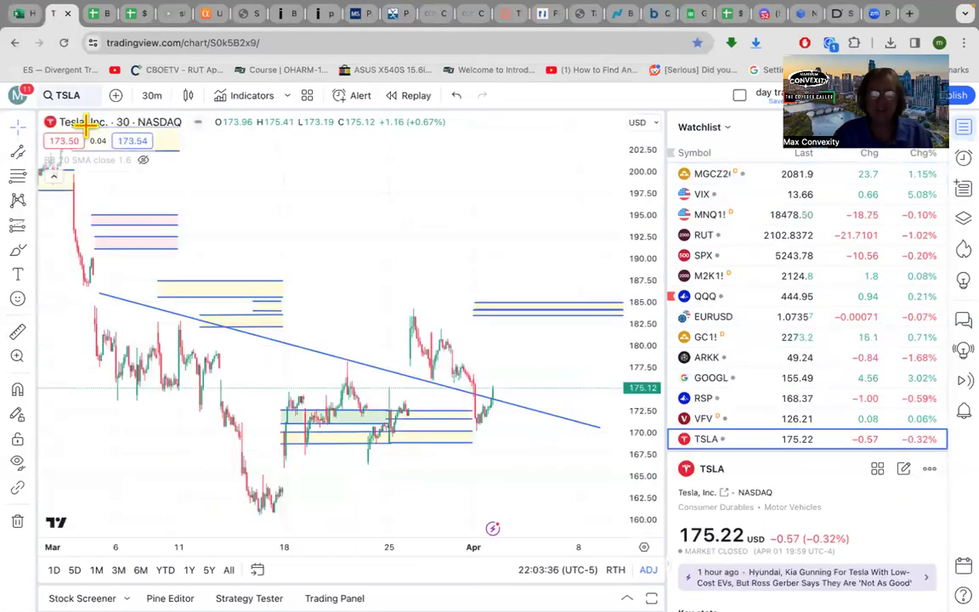
click(520, 406)
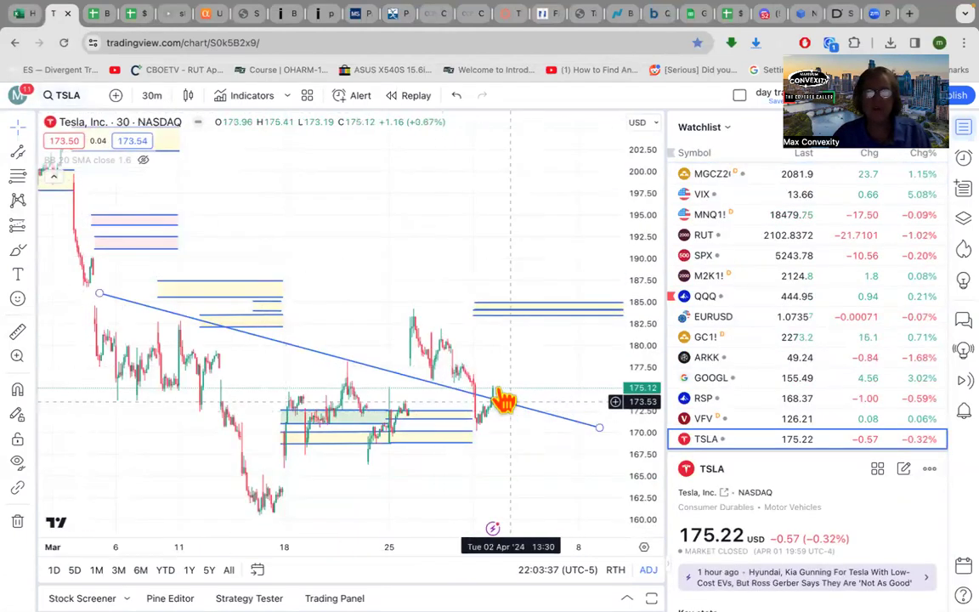
click(493, 384)
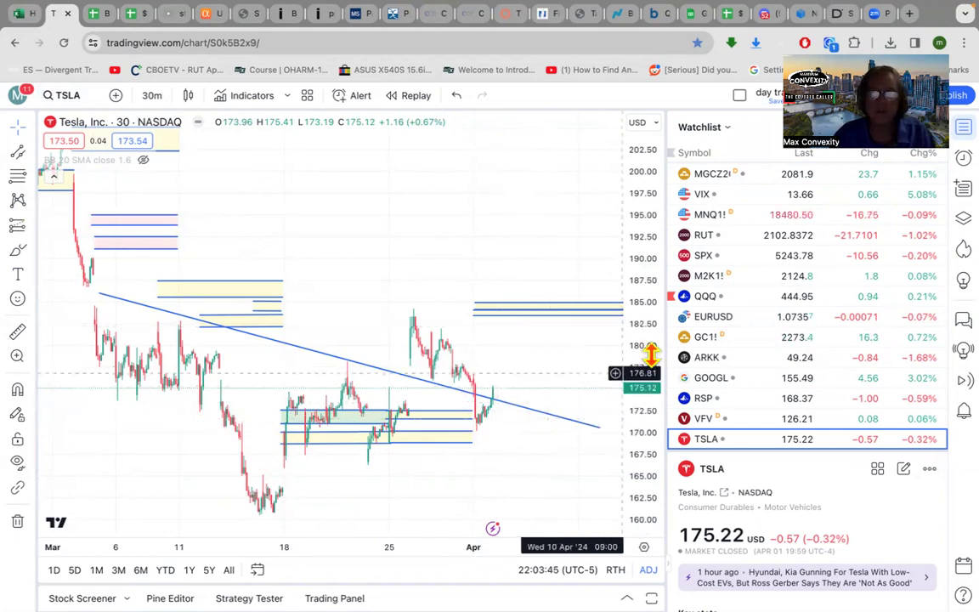
scroll(650, 346, down, 2)
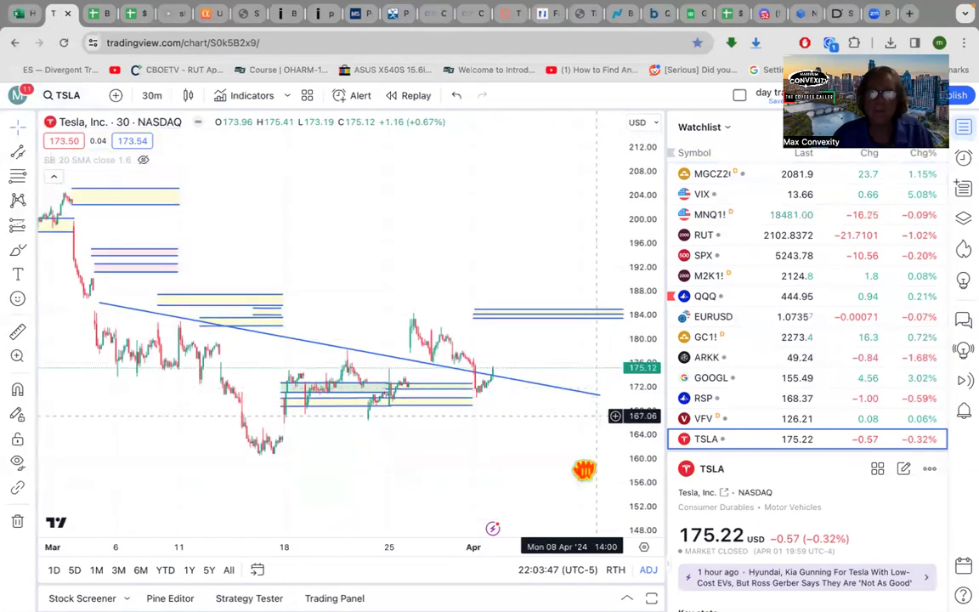
drag(582, 468, 538, 482)
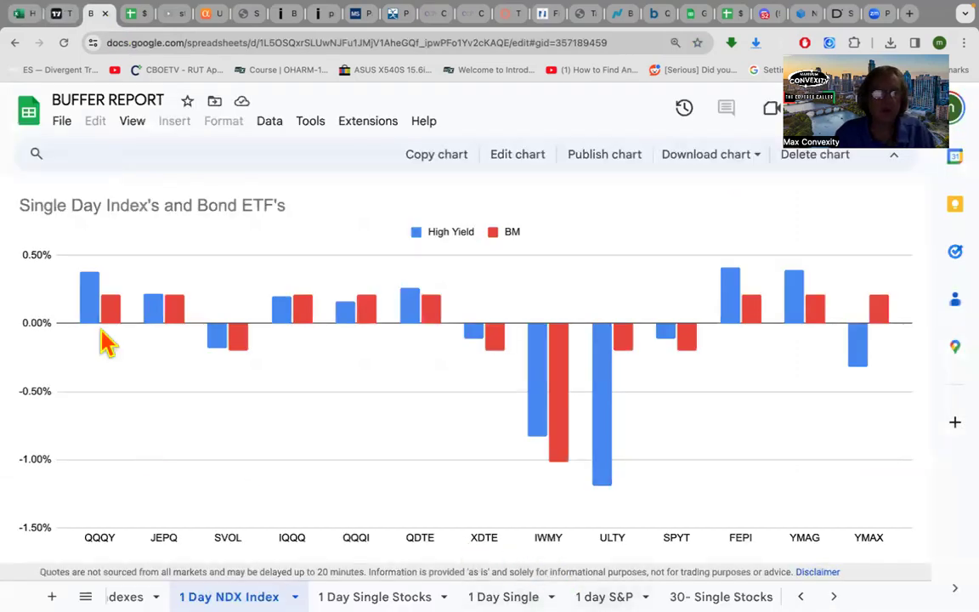
Compare High Yield and BM one-day changes for QQQY, FEPI, JEPQ and IQQQ in the Single Day Index's and Bond ETF's chart
mouse_move(91, 321)
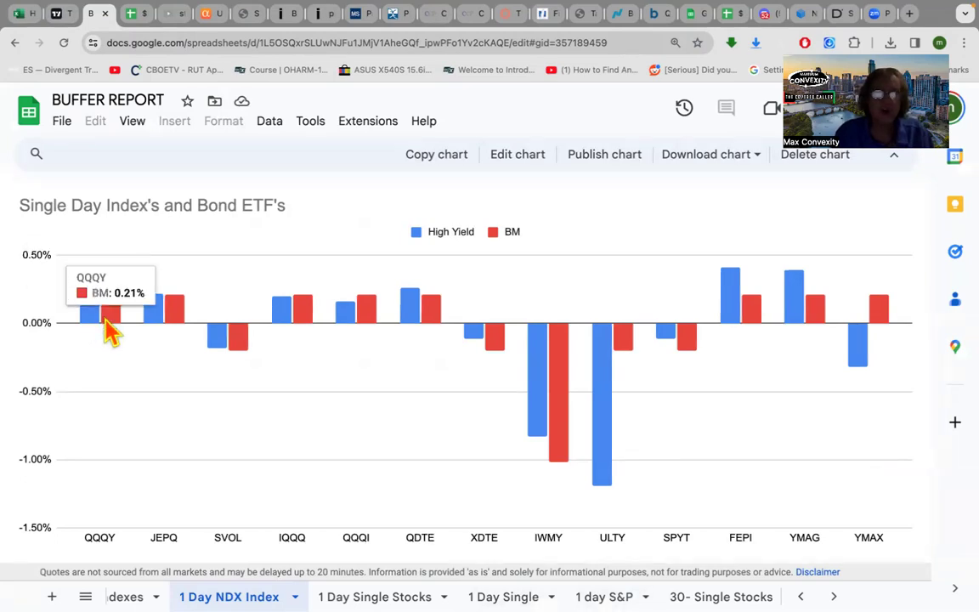
mouse_move(733, 319)
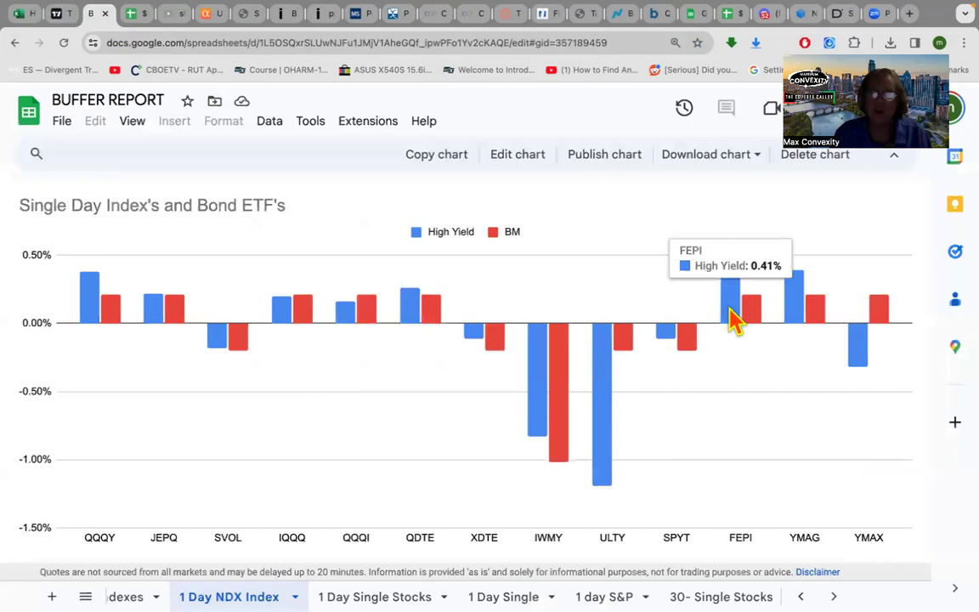
mouse_move(96, 302)
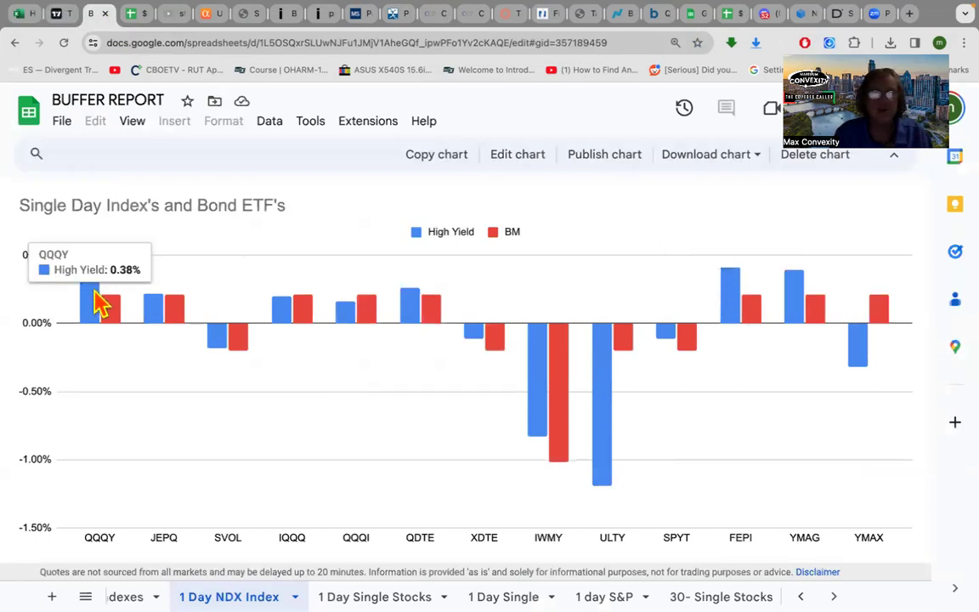
mouse_move(730, 297)
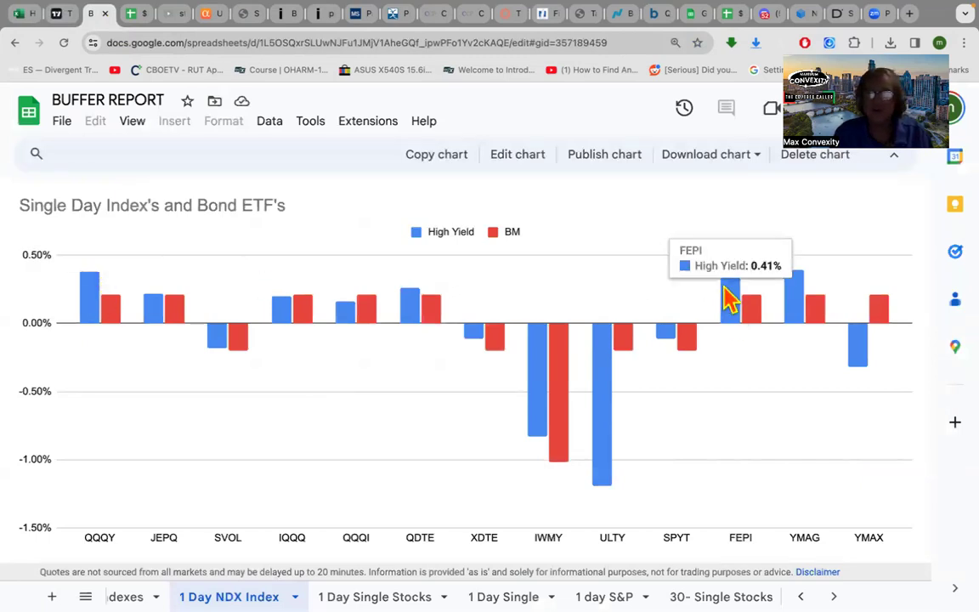
mouse_move(786, 303)
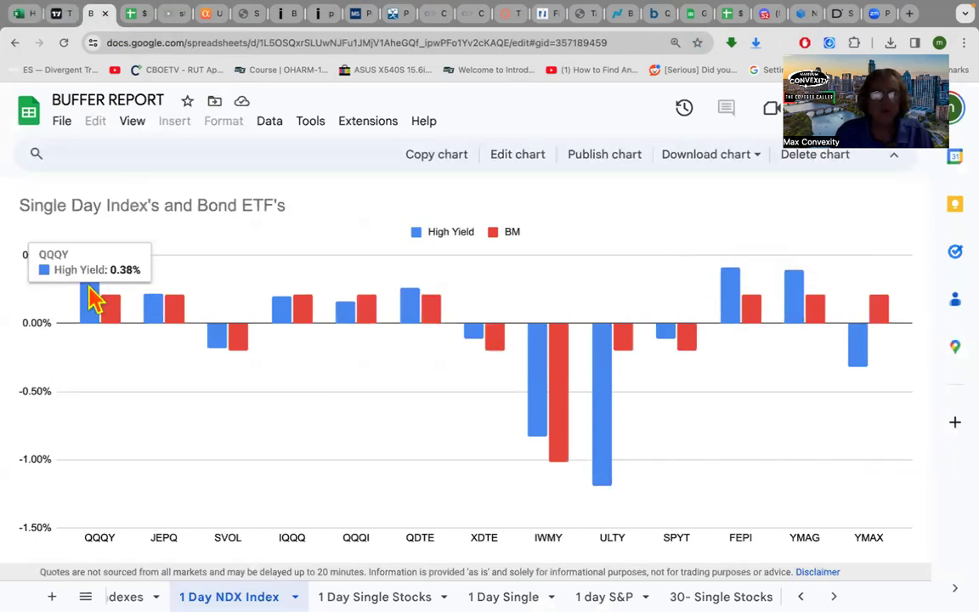
mouse_move(155, 323)
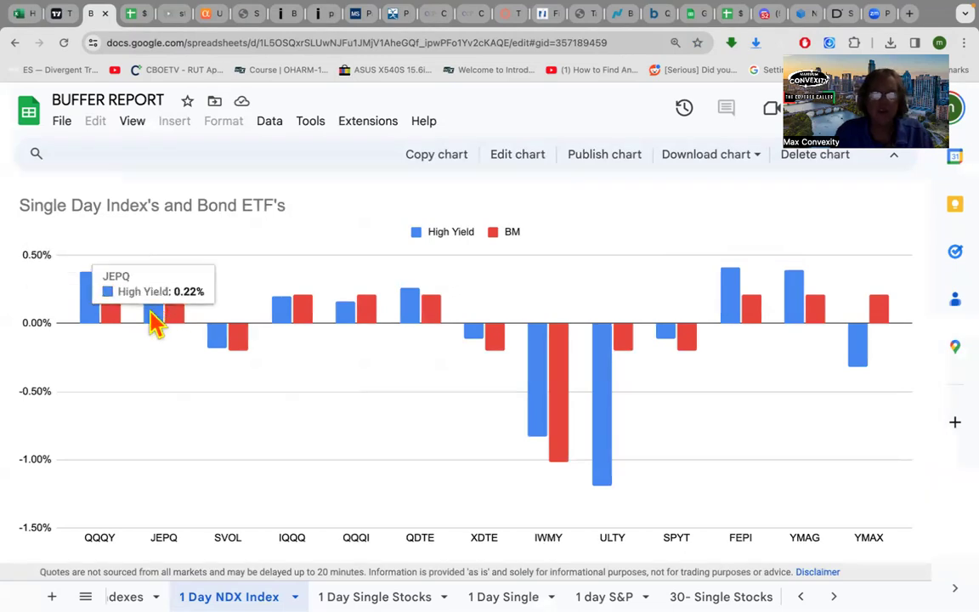
mouse_move(300, 323)
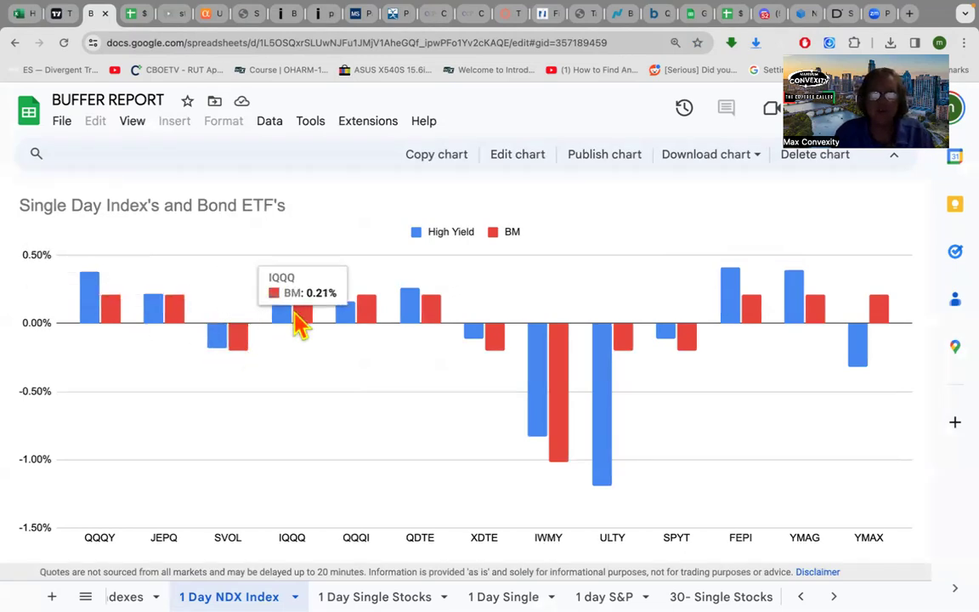
mouse_move(409, 319)
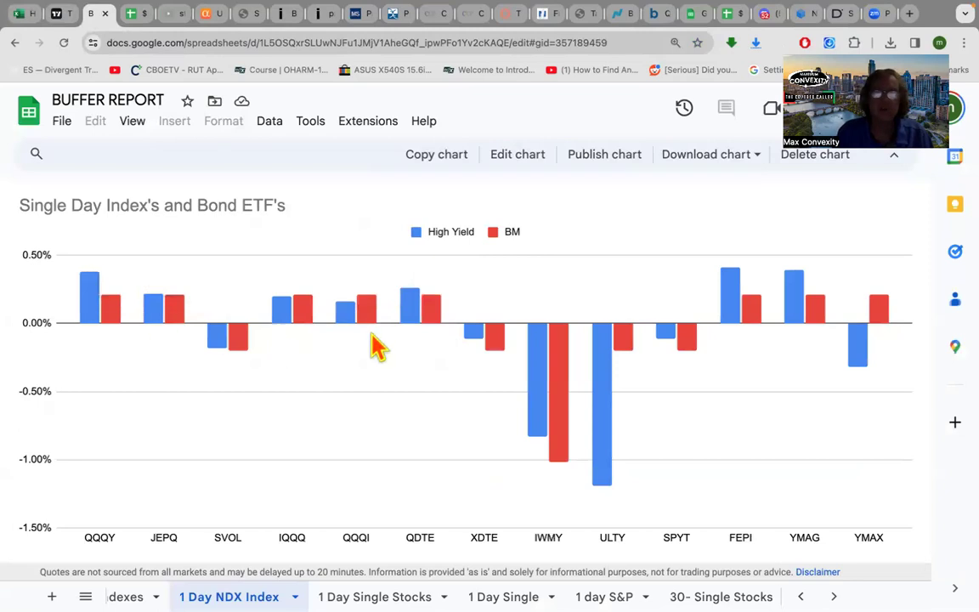
Open the 1 Day Single Stocks chart and compare fund and parent-asset changes for PYPY, MRNY, APLY and TSLY
click(374, 597)
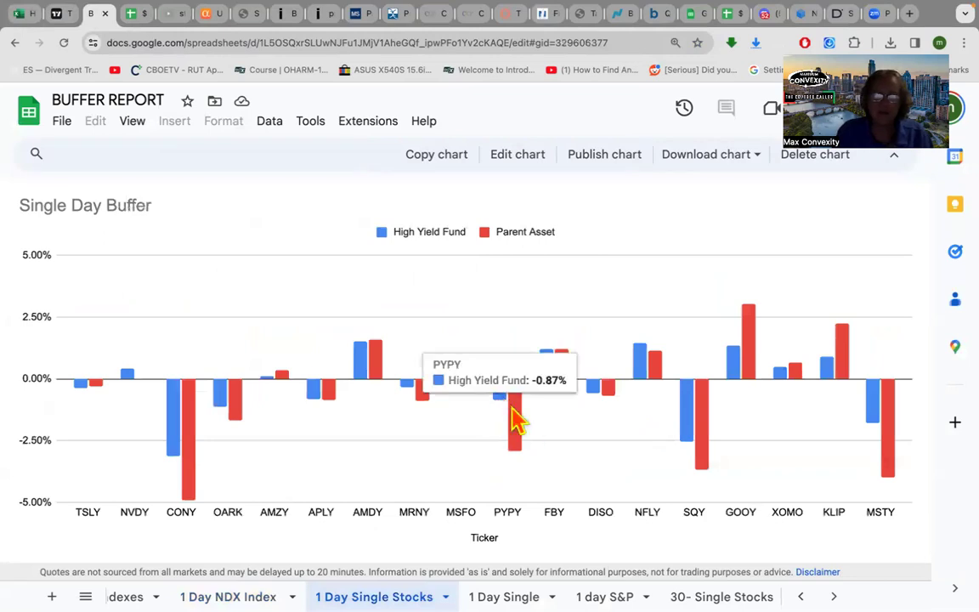
mouse_move(522, 427)
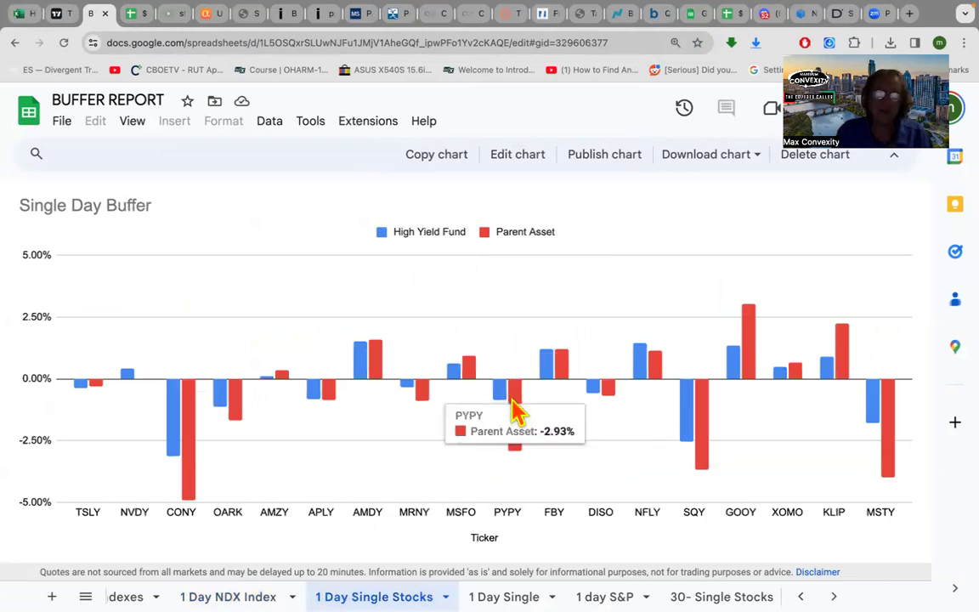
mouse_move(502, 409)
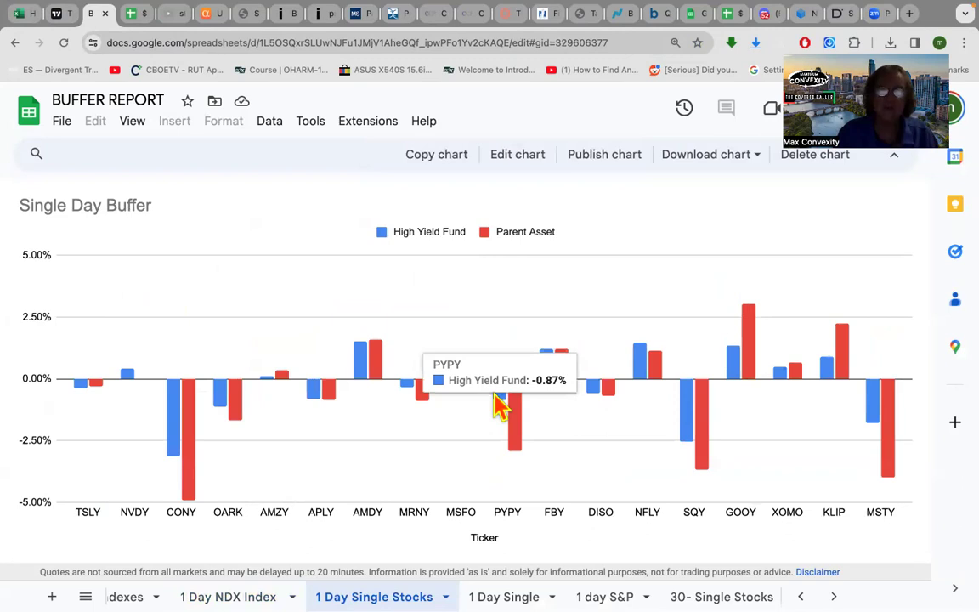
mouse_move(413, 396)
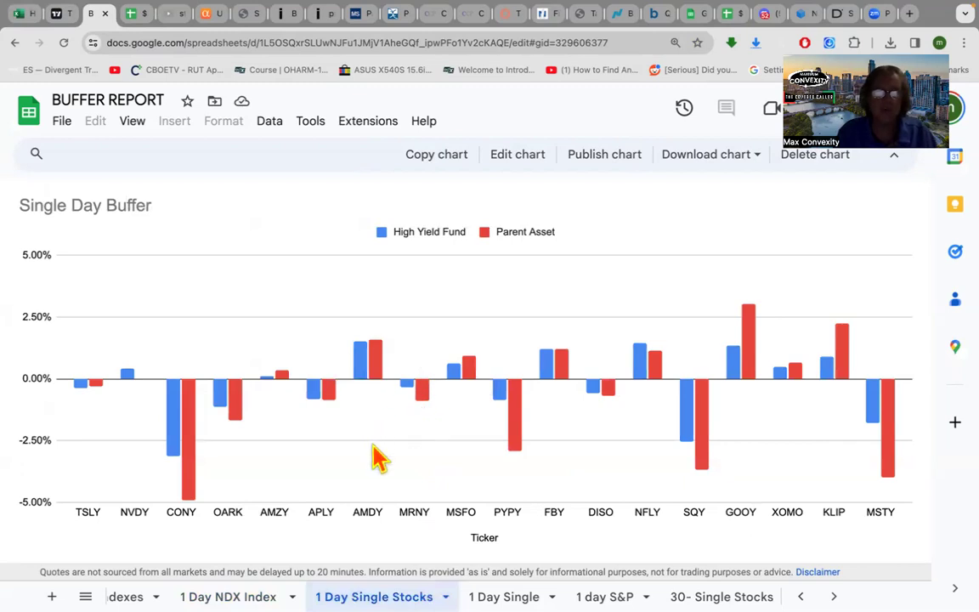
mouse_move(314, 396)
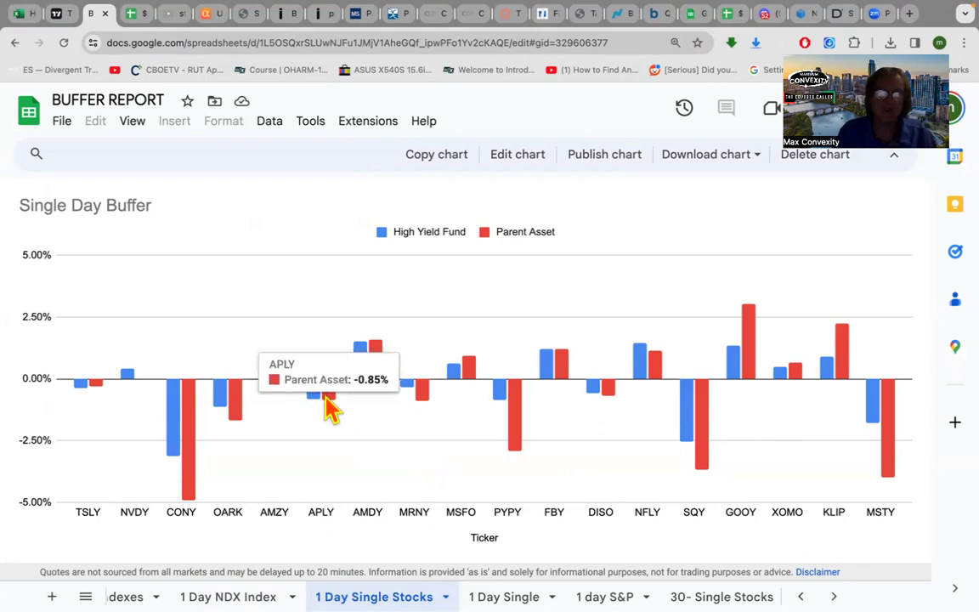
mouse_move(78, 389)
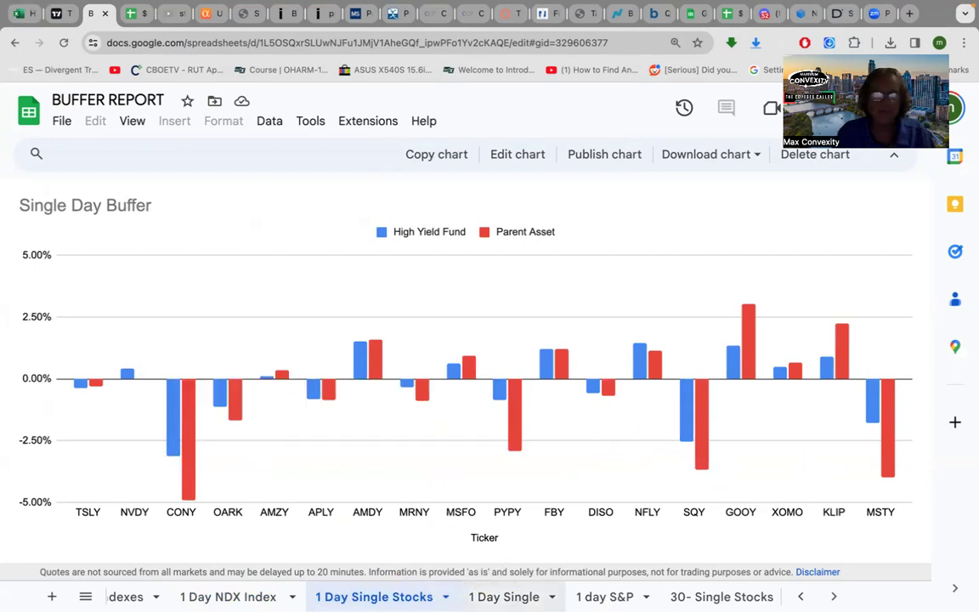
Look through the 1 Day Single and 1 day S&P charts, then return to the 1 Day NDX Index chart
click(504, 597)
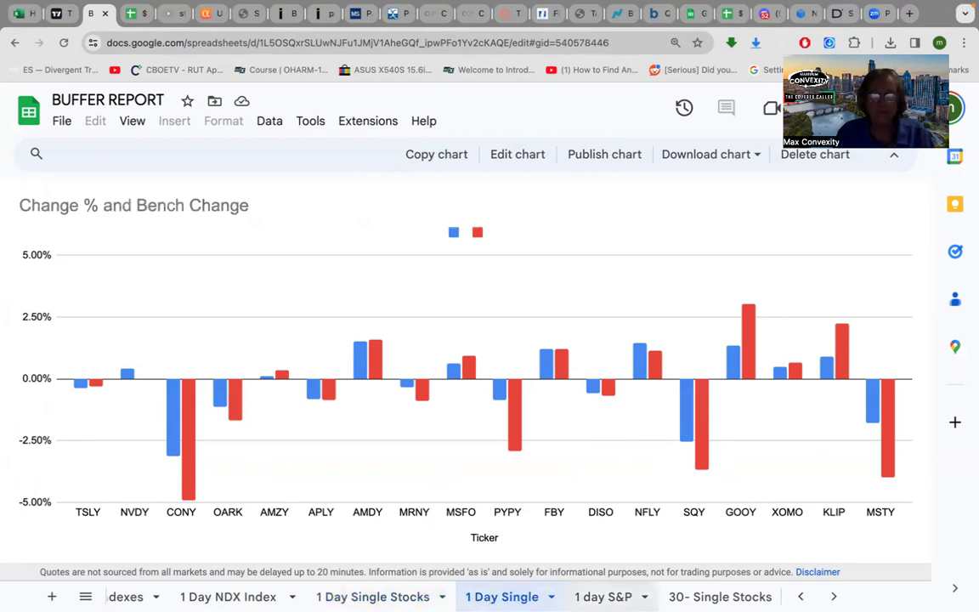
click(603, 597)
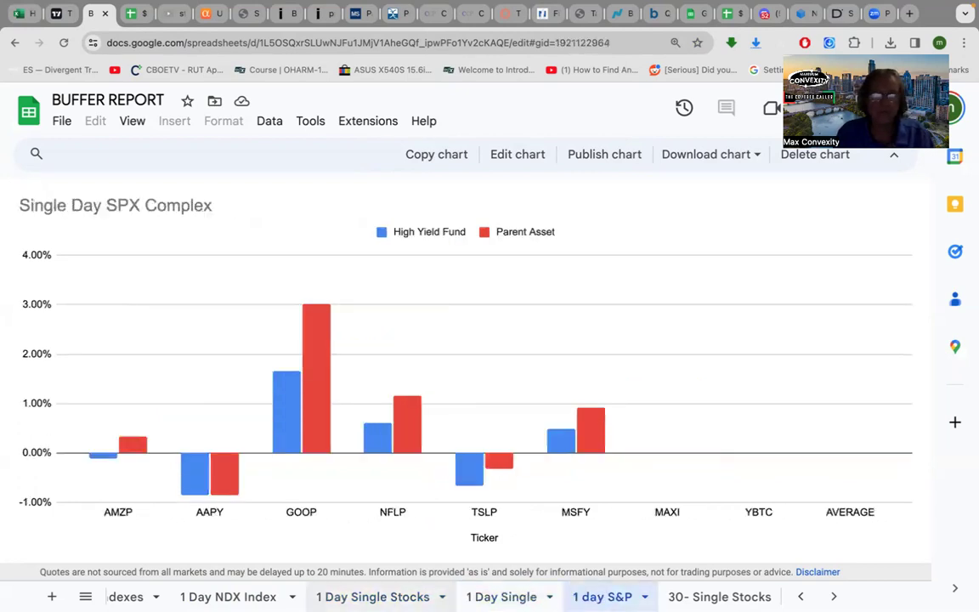
click(372, 597)
click(228, 597)
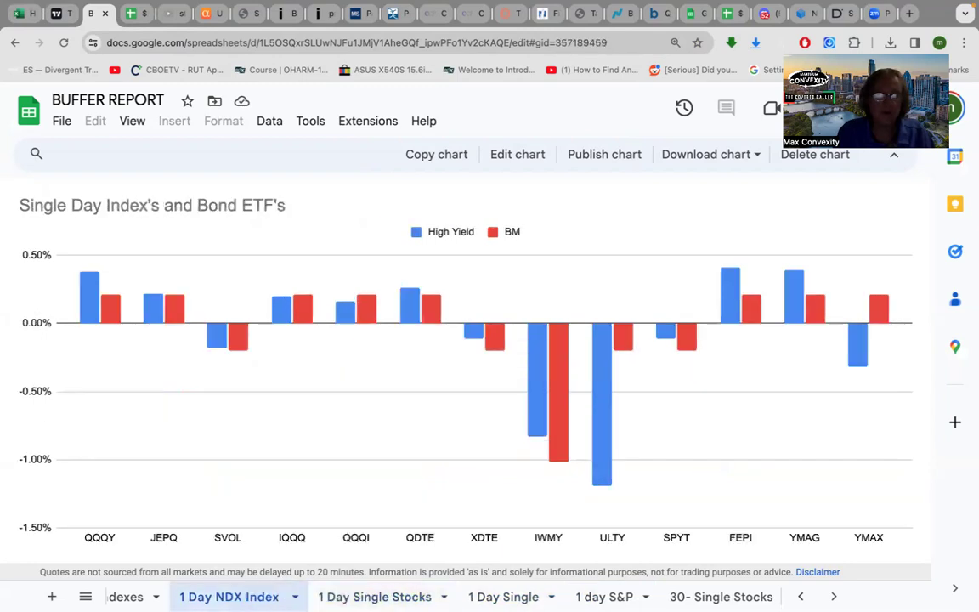
View the weekly Indexes chart and the 30 Index chart of the buffer report
scroll(228, 597, left, 2)
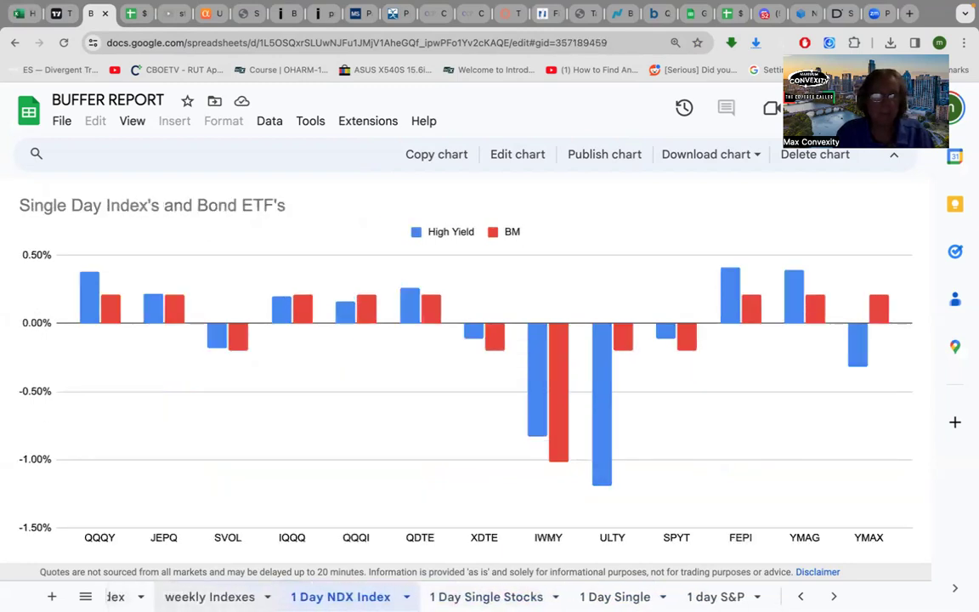
click(222, 597)
scroll(340, 597, left, 3)
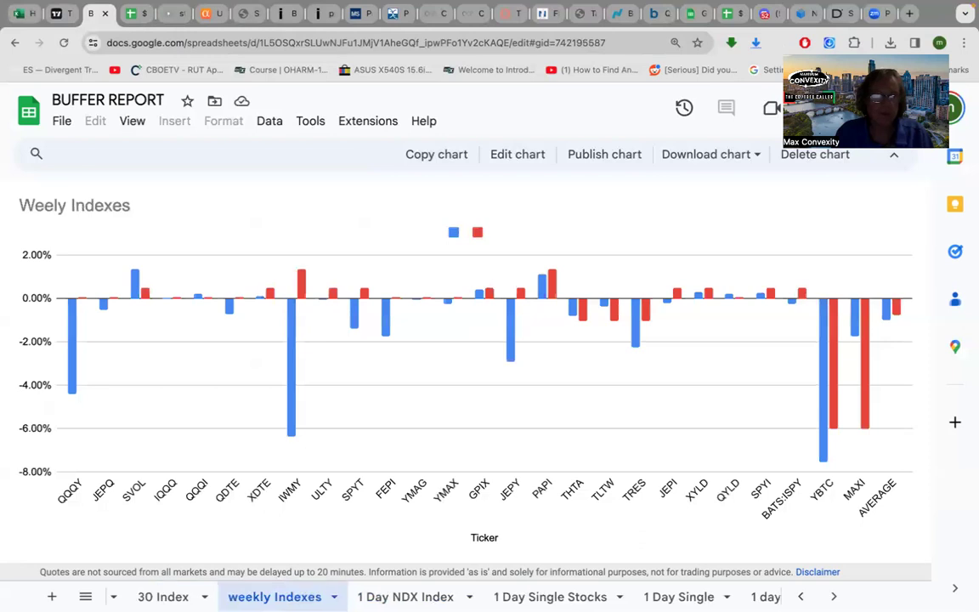
click(237, 597)
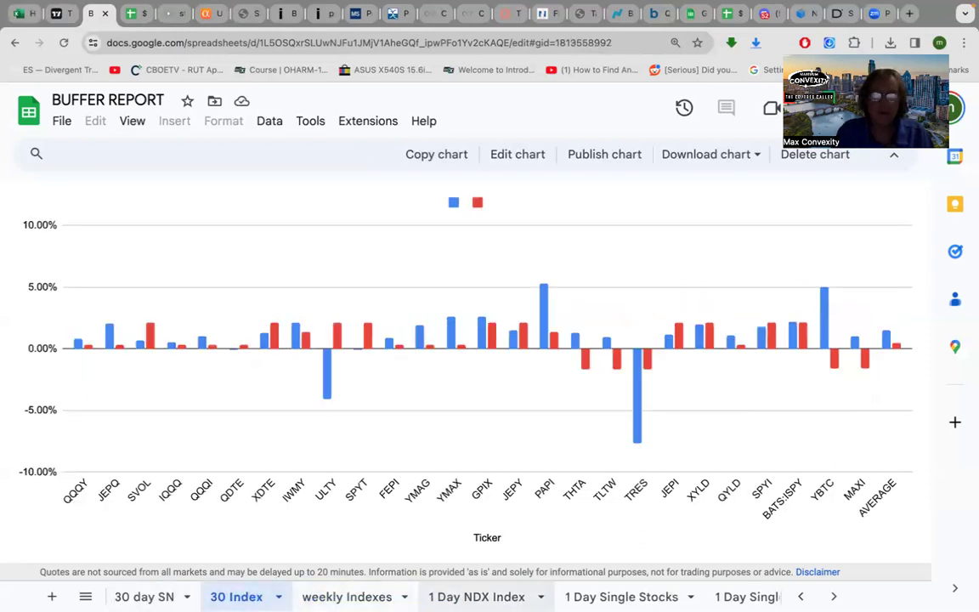
Return to the 1 Day NDX Index chart and compare ULTY, SPYT, FEPI and QQQY with their benchmarks
click(477, 597)
click(623, 597)
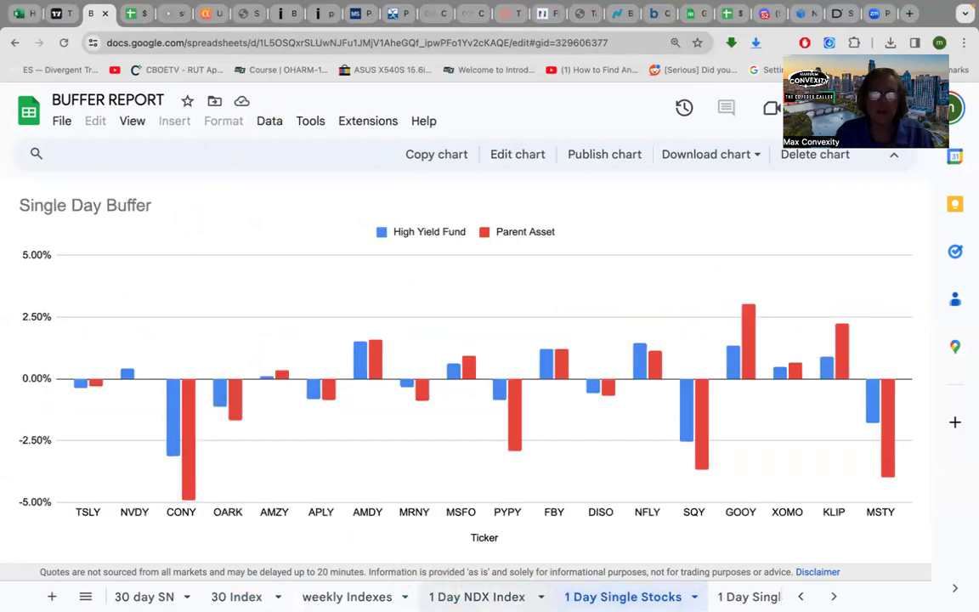
click(477, 597)
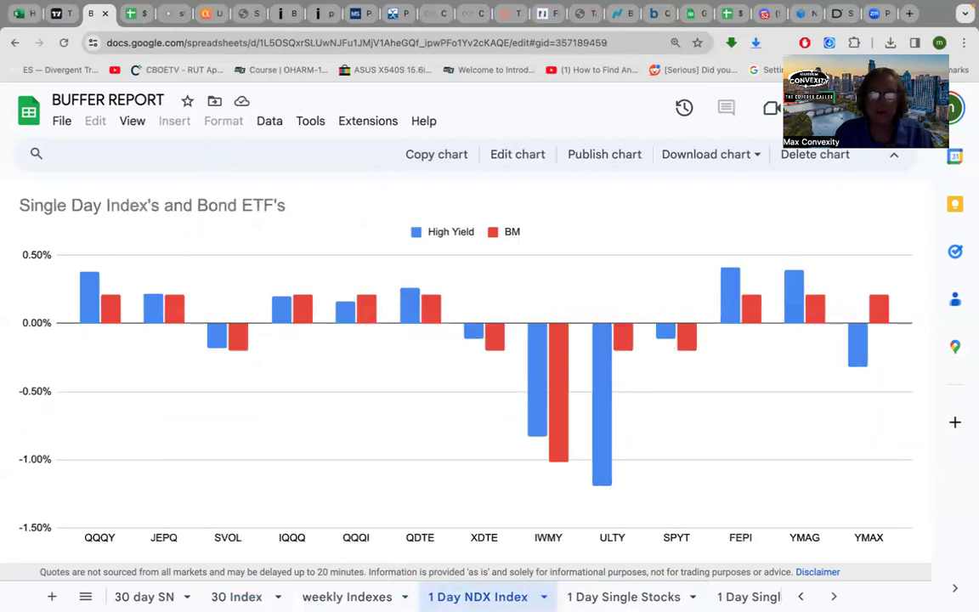
mouse_move(601, 444)
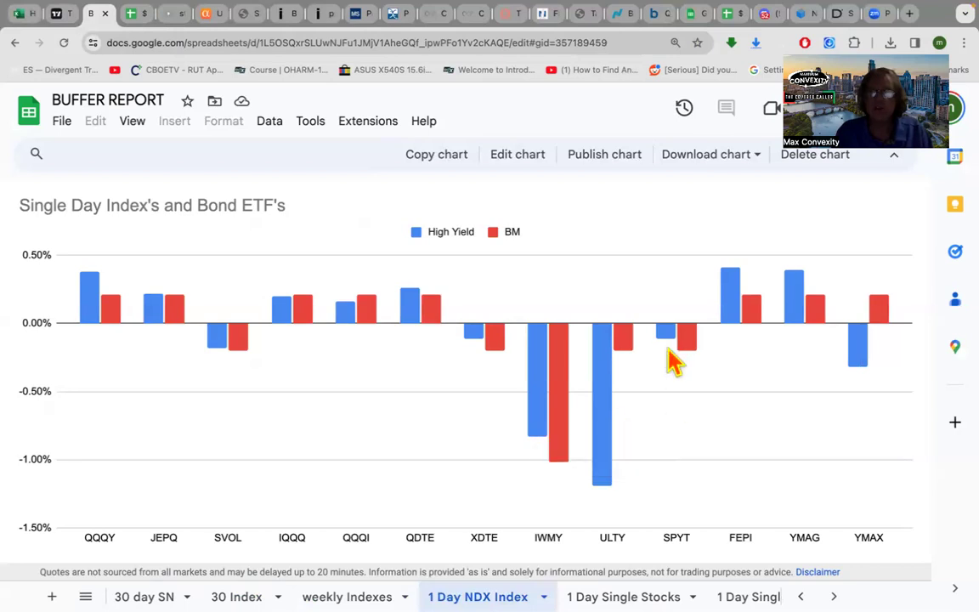
mouse_move(699, 362)
mouse_move(728, 308)
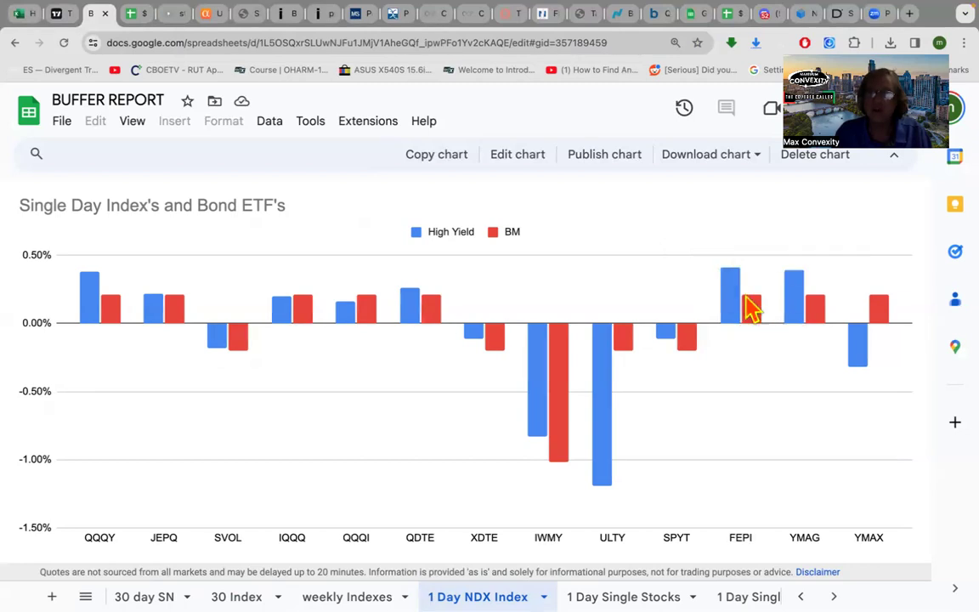
mouse_move(92, 314)
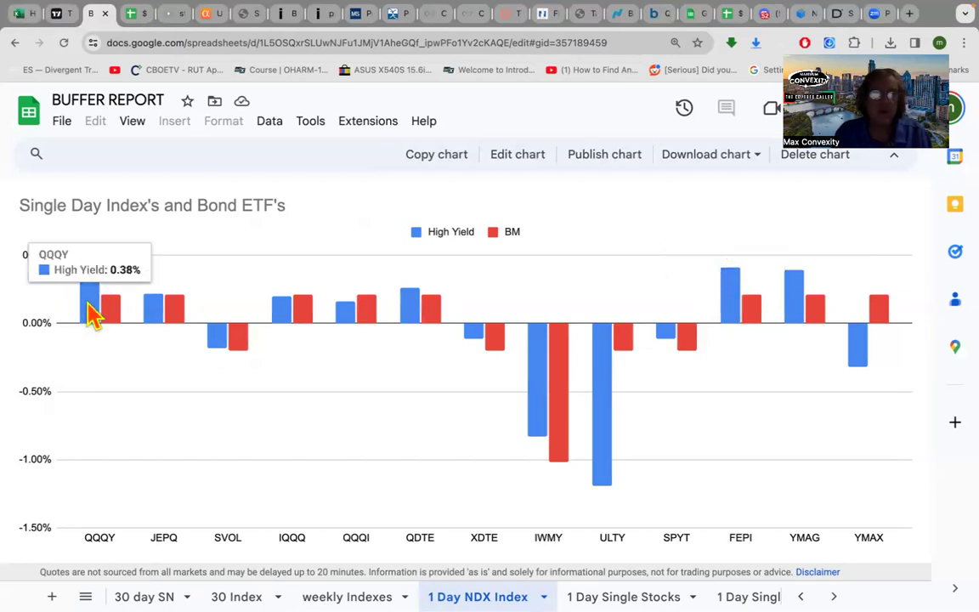
Reopen the 1 Day Single Stocks chart and check the one-day changes of GOOY, FBY and NVDY
click(624, 597)
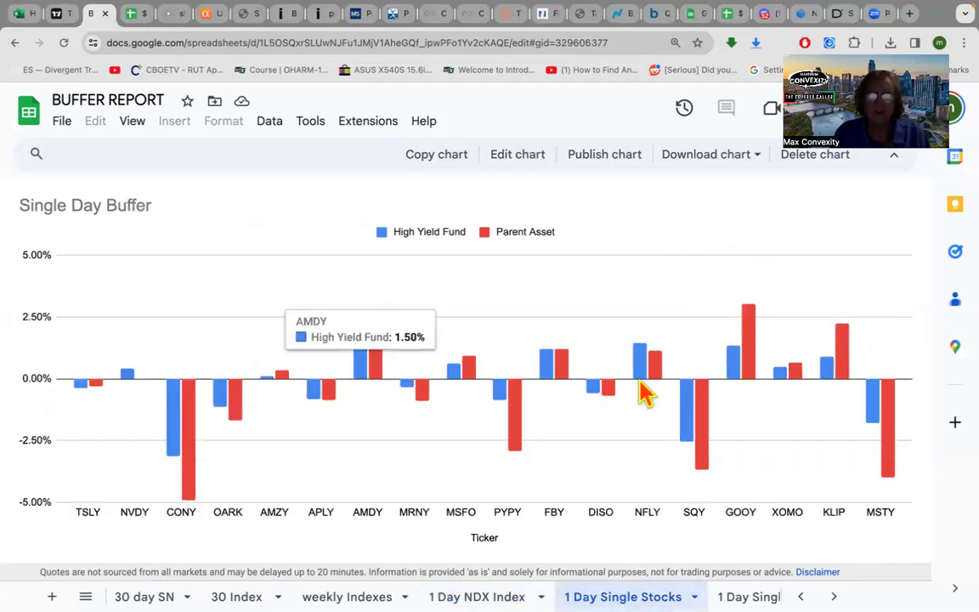
mouse_move(752, 375)
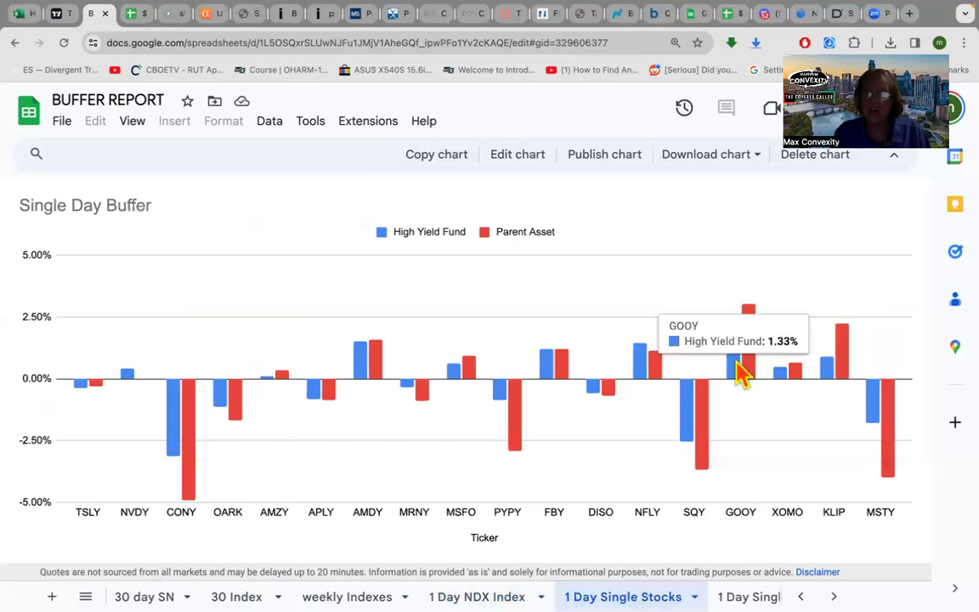
mouse_move(553, 383)
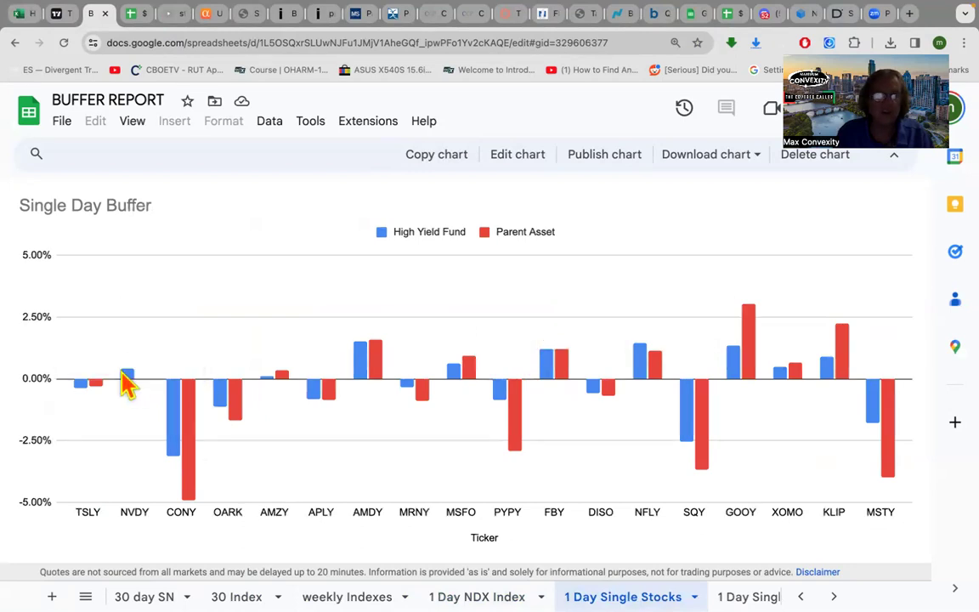
mouse_move(126, 387)
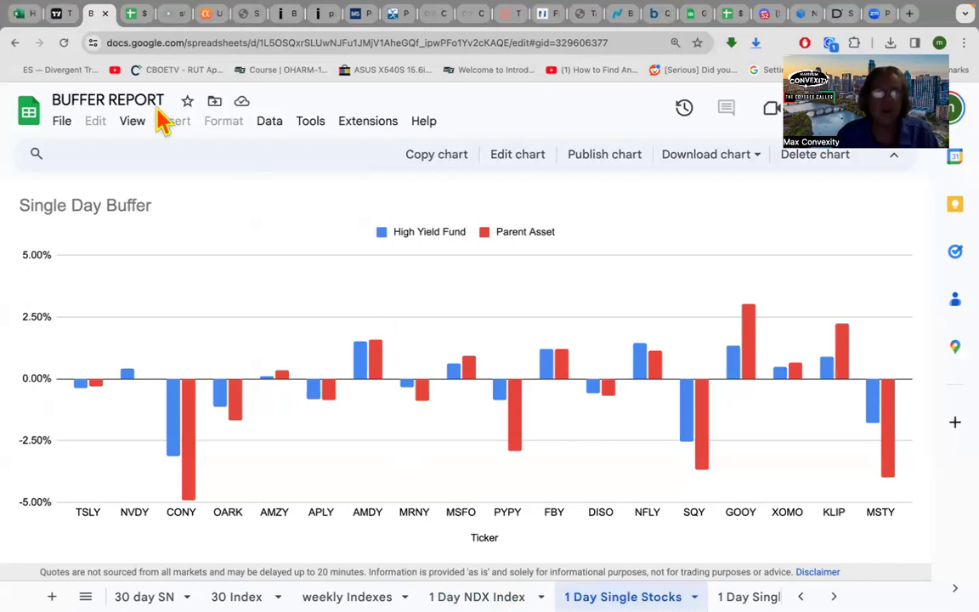
Switch to TradingView and examine TSLA's price history since late February around the descending trendline and marked zones
click(60, 14)
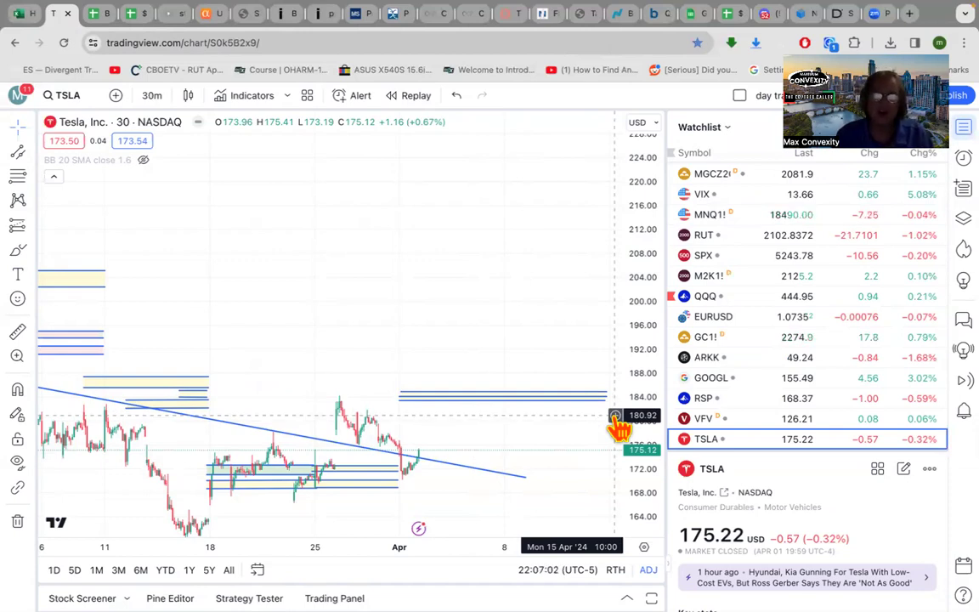
drag(658, 342, 660, 346)
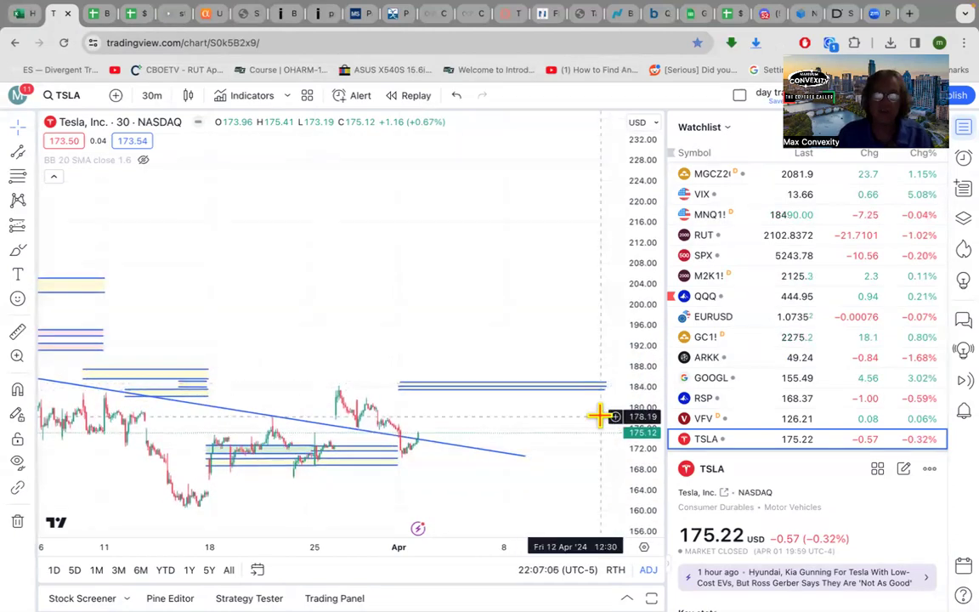
scroll(600, 416, down, 5)
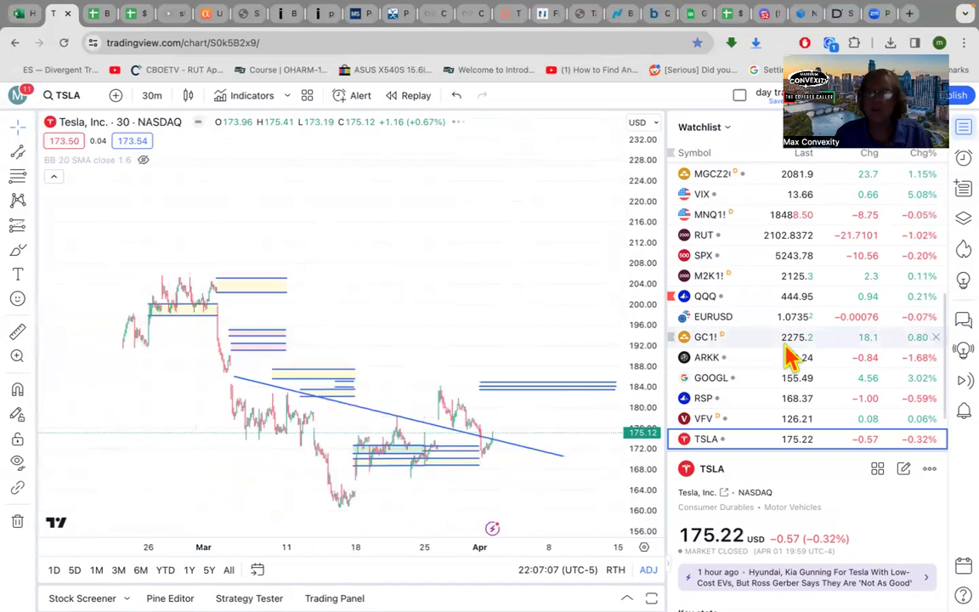
Load the NQ1! futures chart from the watchlist and examine its price action around the start of April
scroll(765, 354, down, 5)
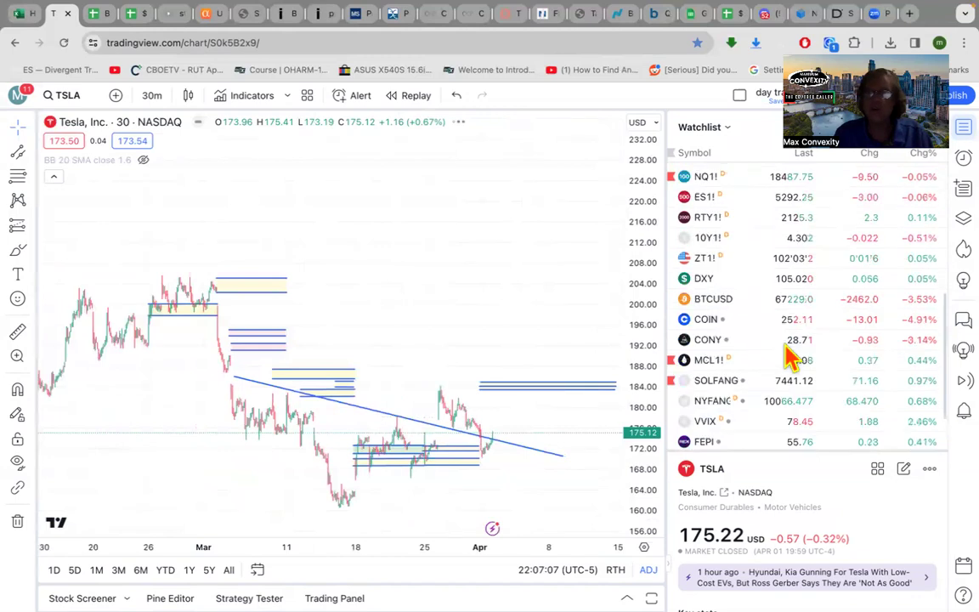
click(709, 184)
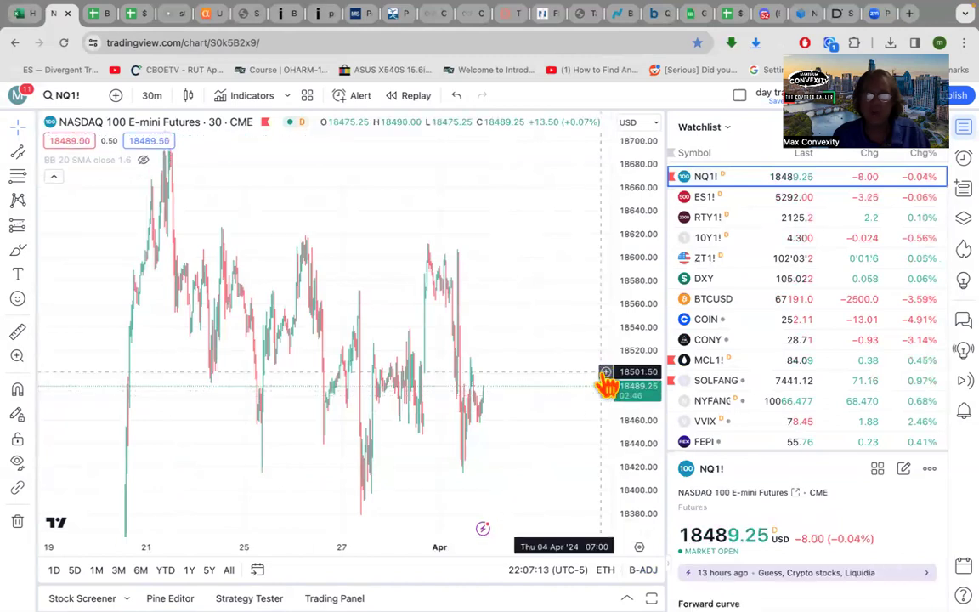
scroll(606, 379, up, 5)
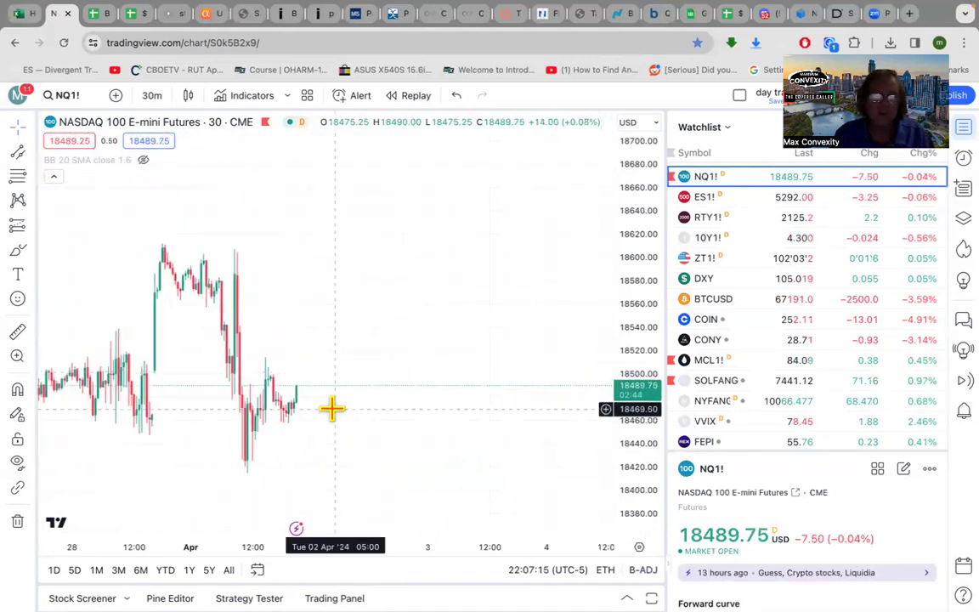
Compare the ES1! and RTY1! futures charts with NQ1!, examining price action from late March to the start of April
drag(383, 402, 430, 396)
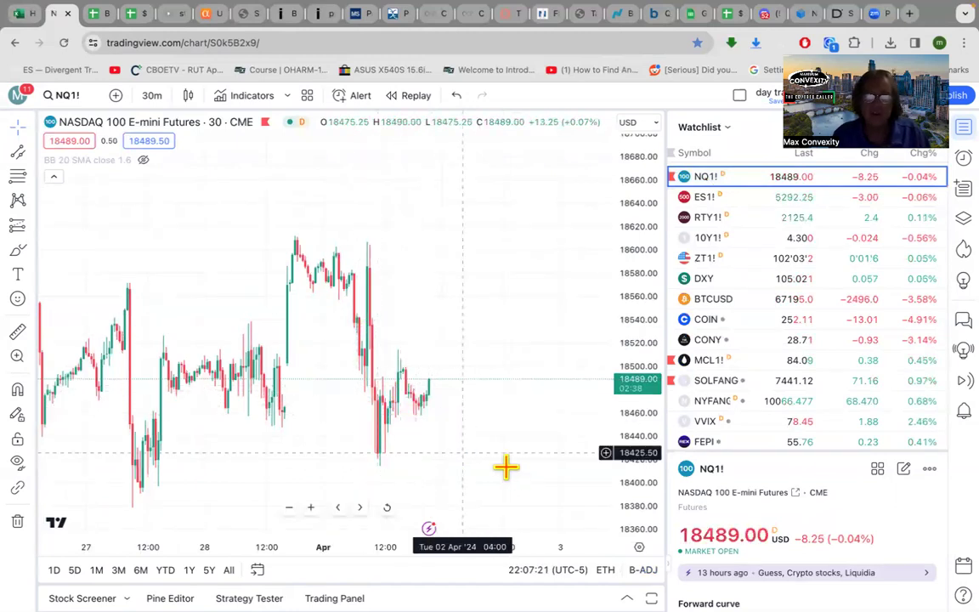
click(728, 202)
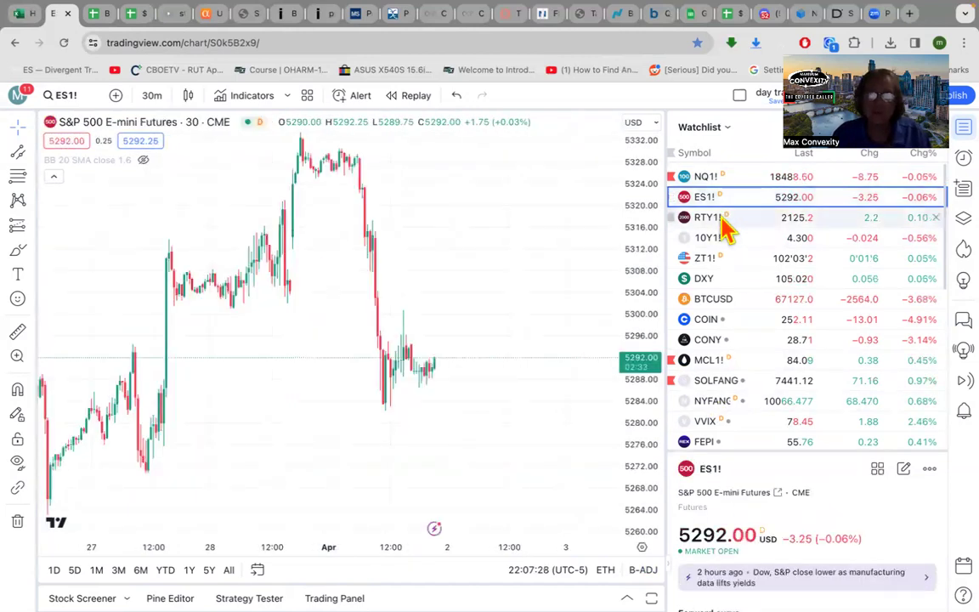
click(725, 220)
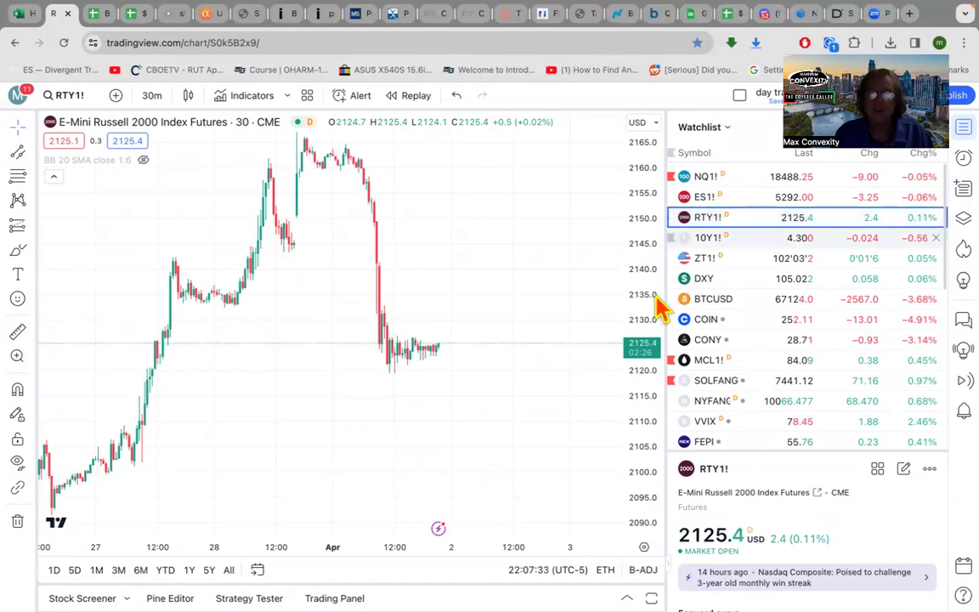
scroll(645, 287, up, 5)
scroll(644, 289, up, 2)
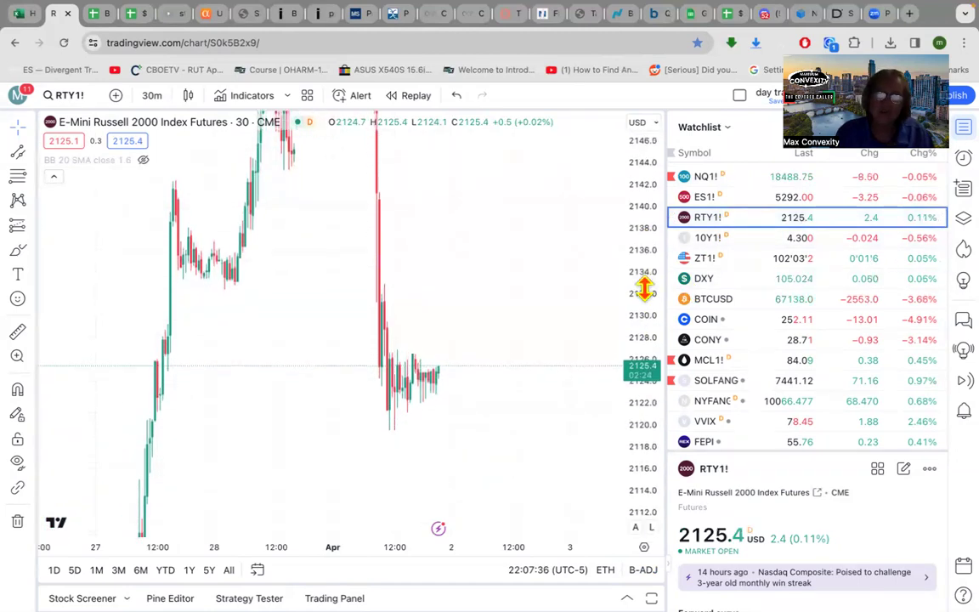
click(709, 183)
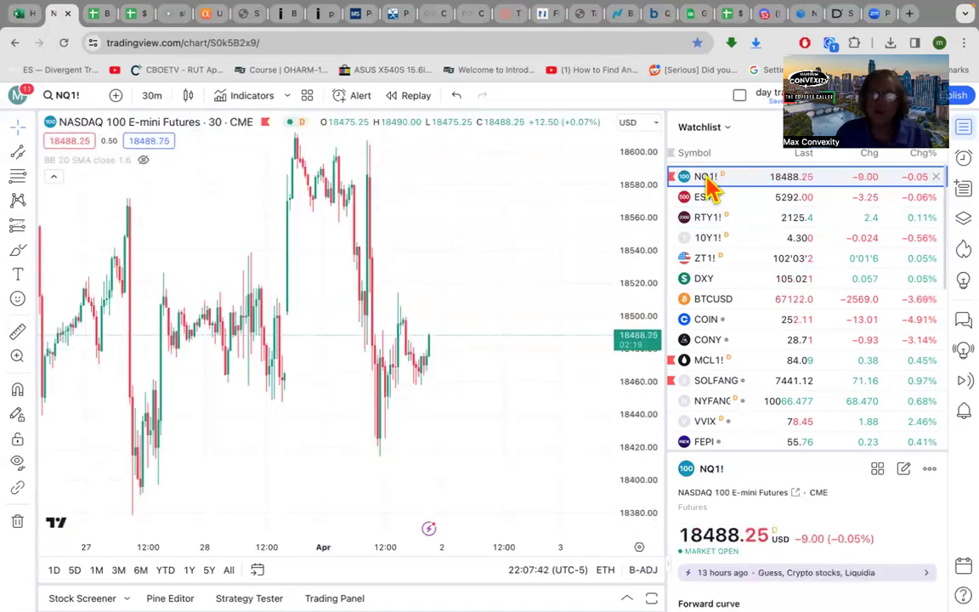
Load the BTCUSD chart from the watchlist and examine its price history since March 22 around the blue horizontal line
click(748, 299)
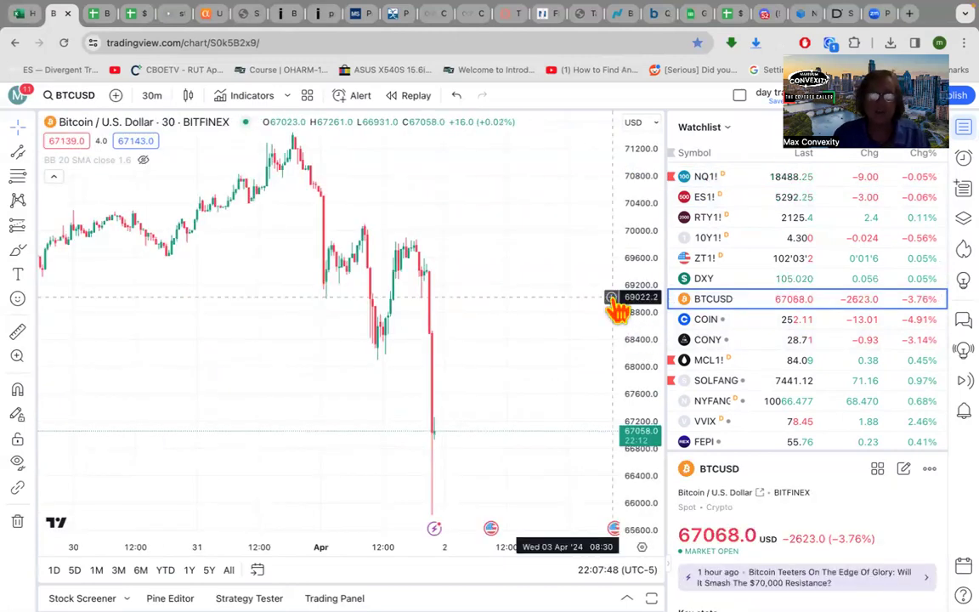
scroll(619, 304, down, 3)
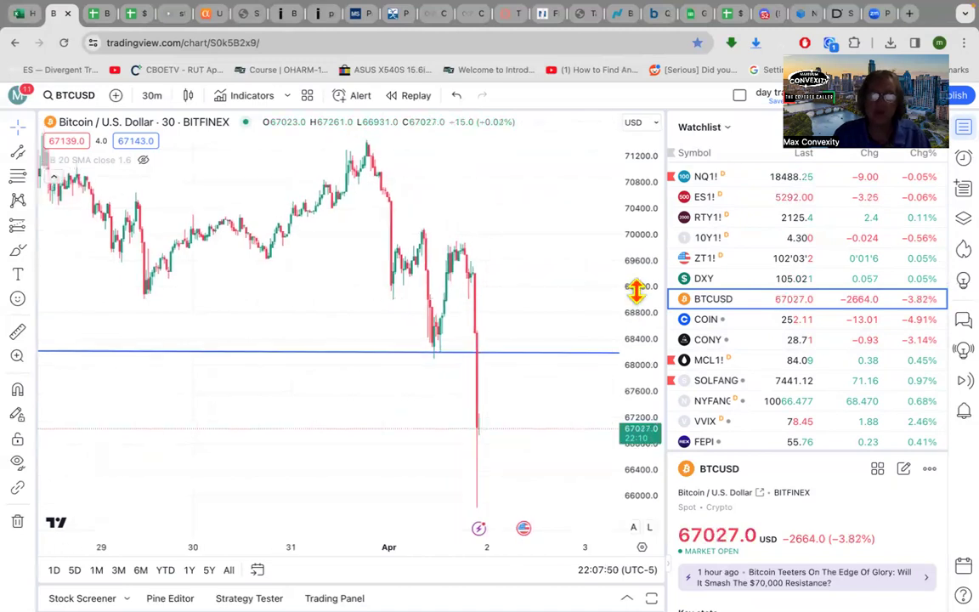
scroll(593, 290, down, 3)
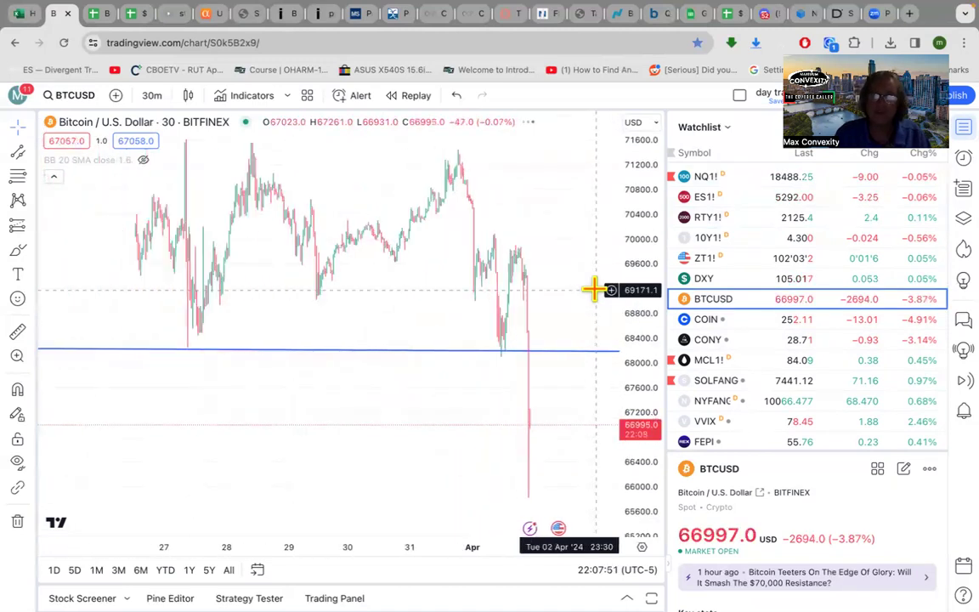
scroll(595, 290, down, 3)
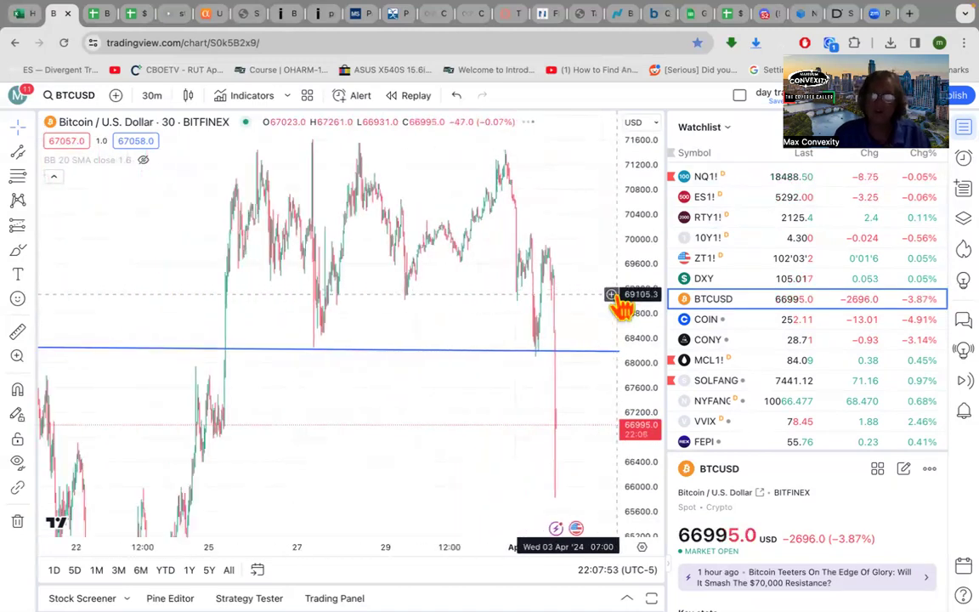
scroll(642, 274, down, 2)
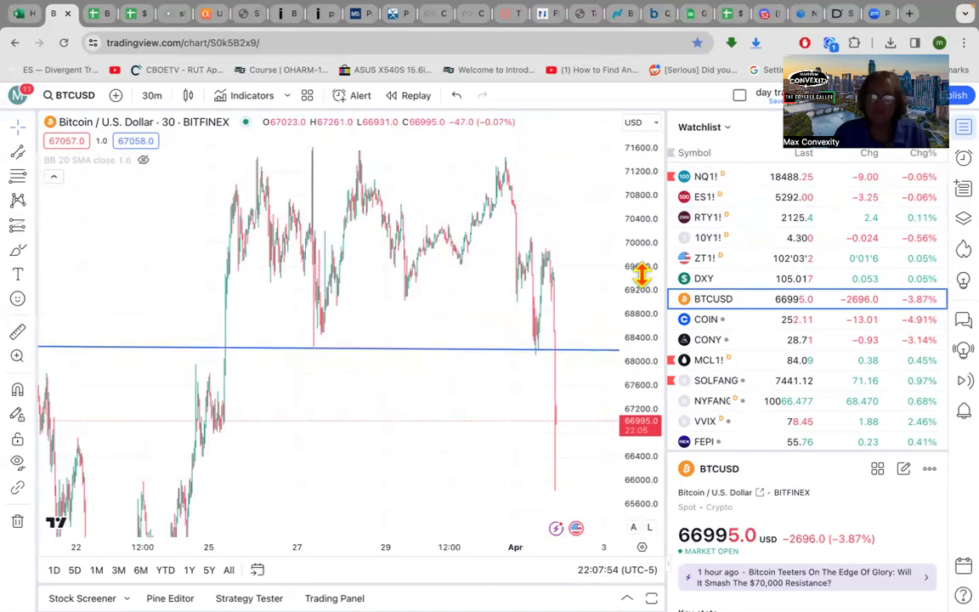
scroll(642, 274, down, 4)
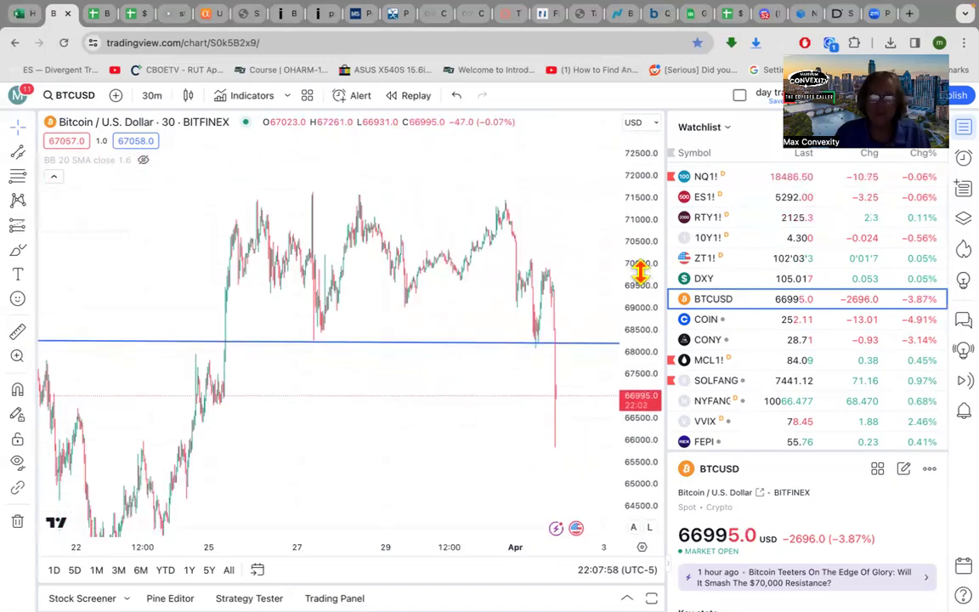
scroll(600, 278, up, 4)
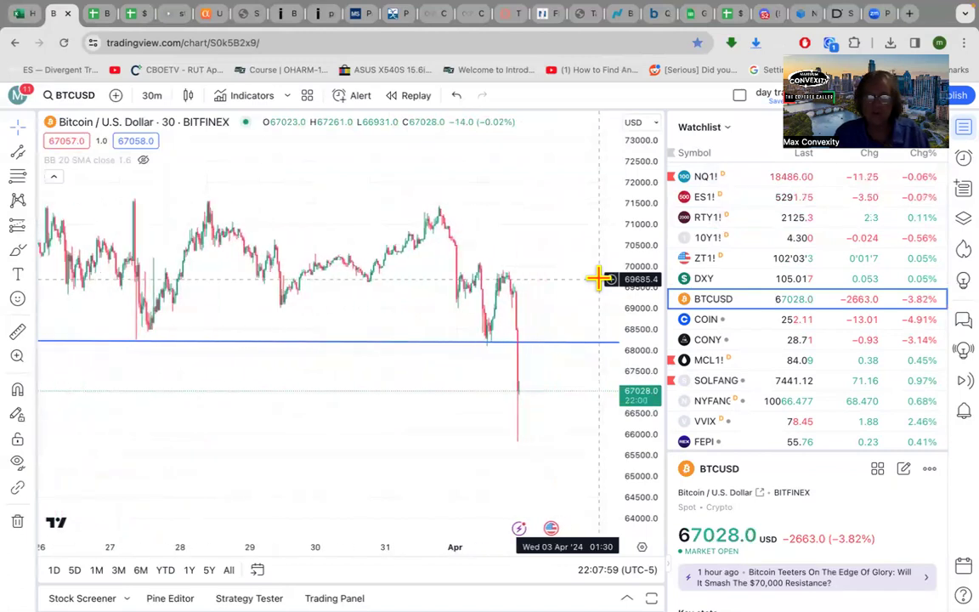
scroll(600, 279, up, 2)
scroll(600, 279, up, 1)
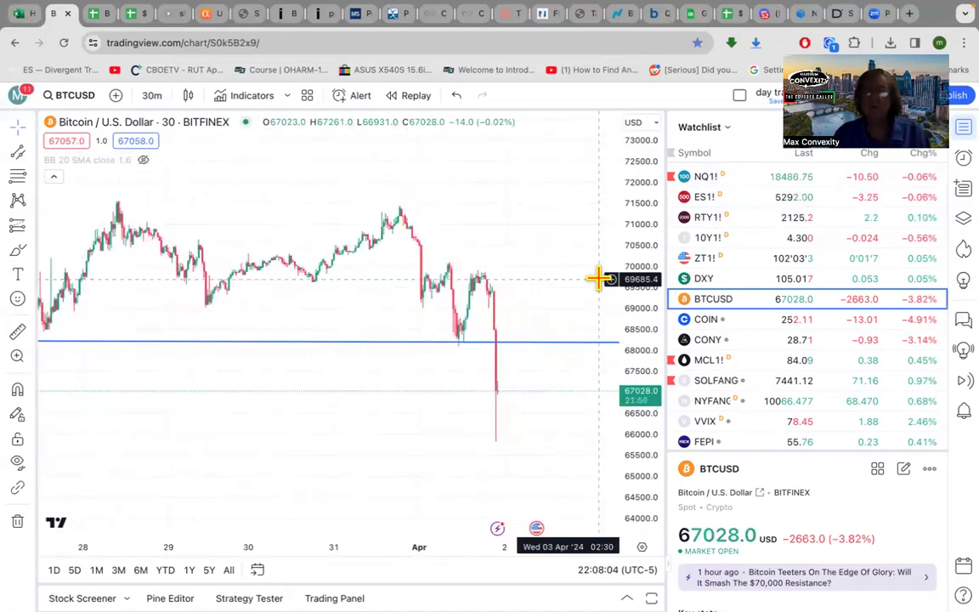
Load the CONY and COIN charts from the watchlist to compare their price action since early March
click(742, 342)
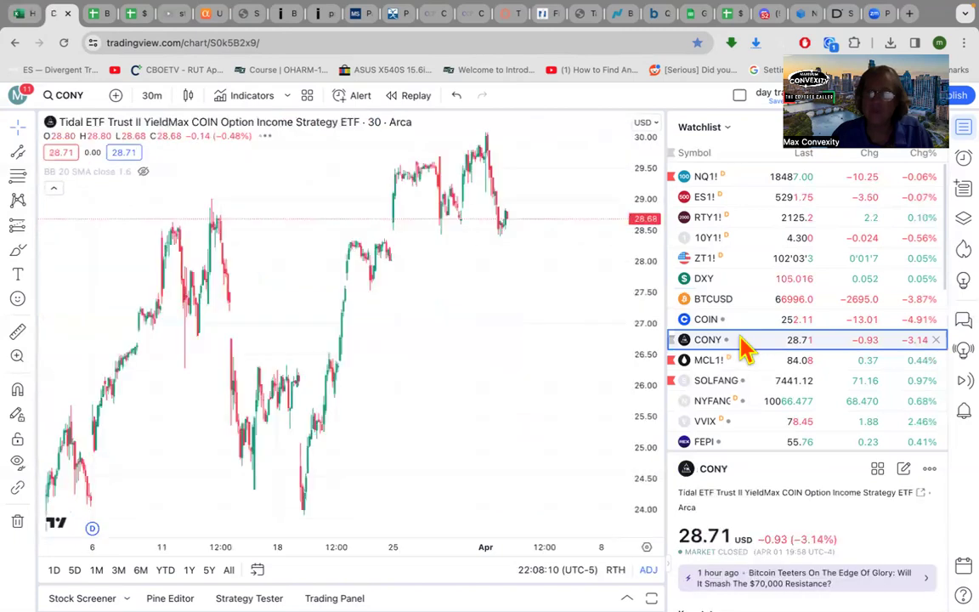
click(748, 322)
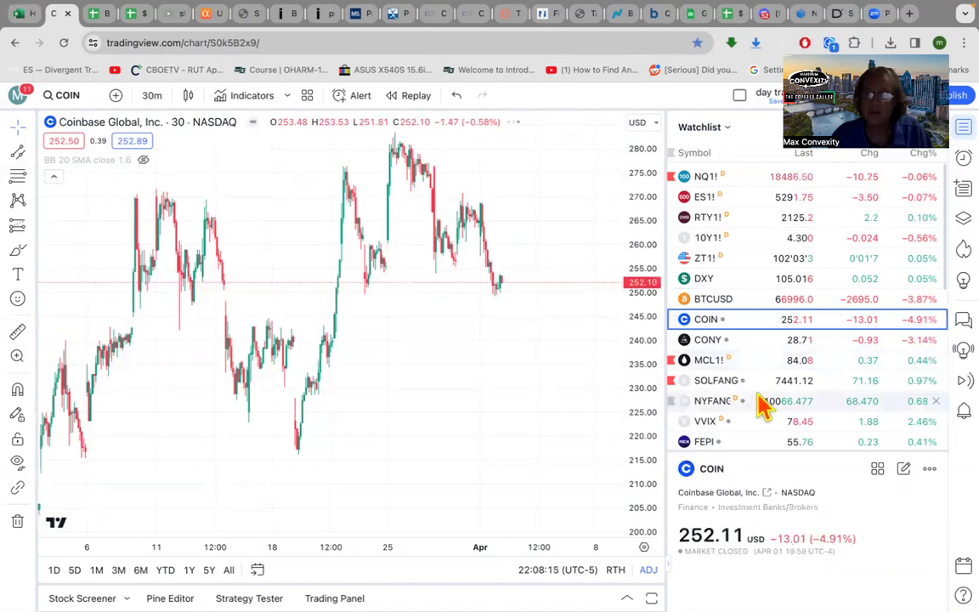
Load the FEPI chart from the watchlist and examine its price history from early February to the start of April
scroll(767, 372, down, 3)
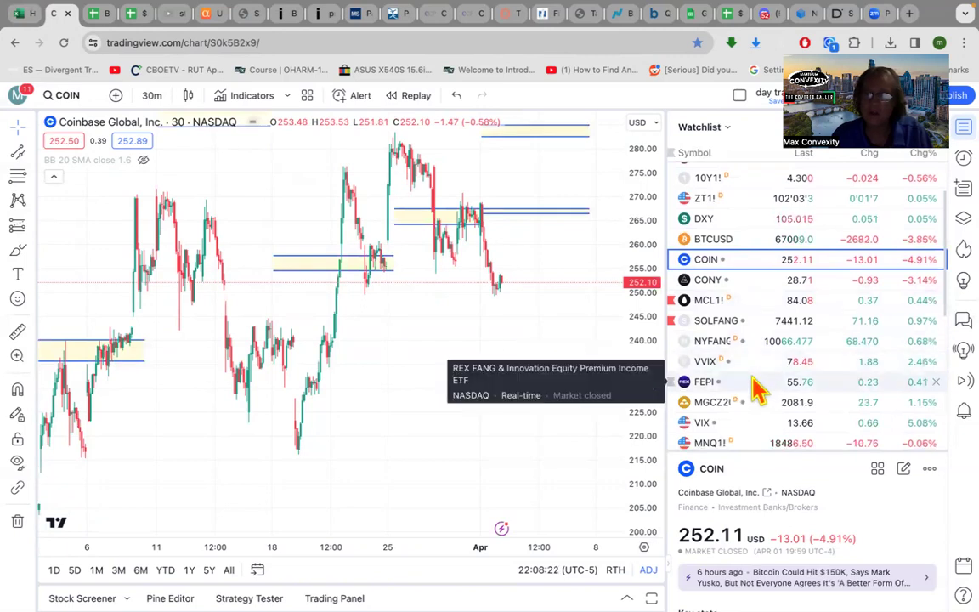
click(693, 387)
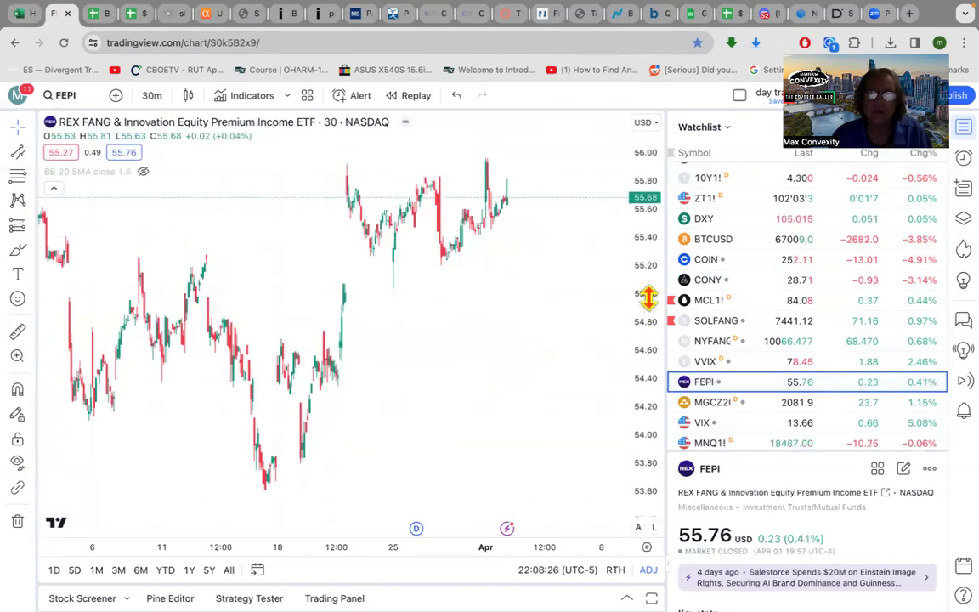
drag(566, 345, 560, 438)
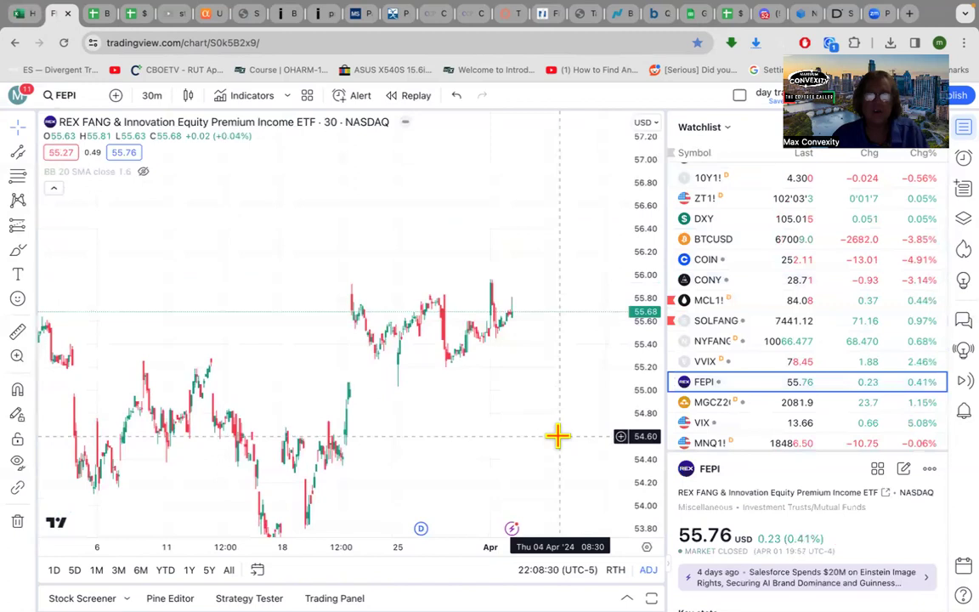
scroll(586, 405, down, 5)
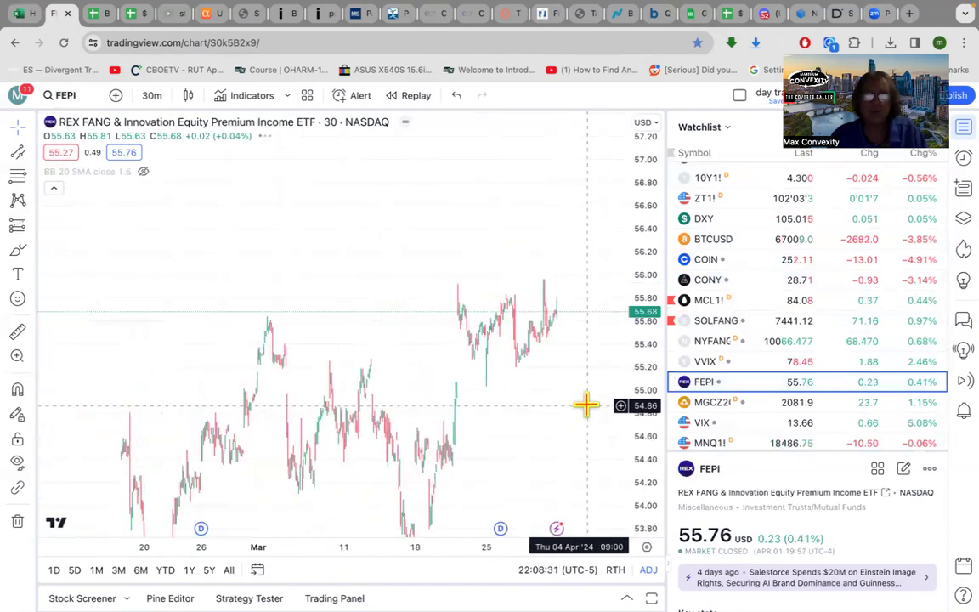
scroll(587, 405, down, 2)
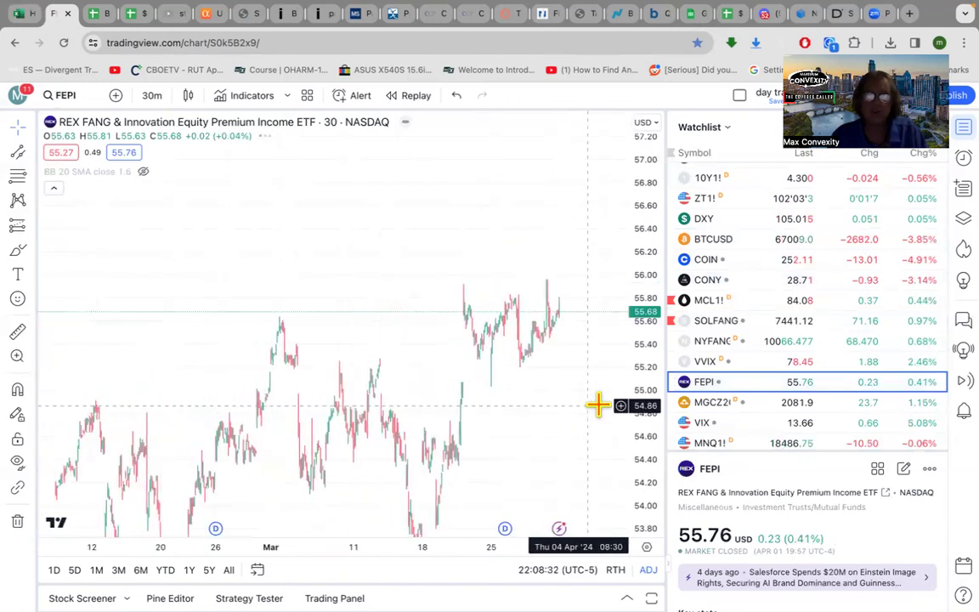
scroll(598, 406, down, 1)
scroll(646, 378, down, 2)
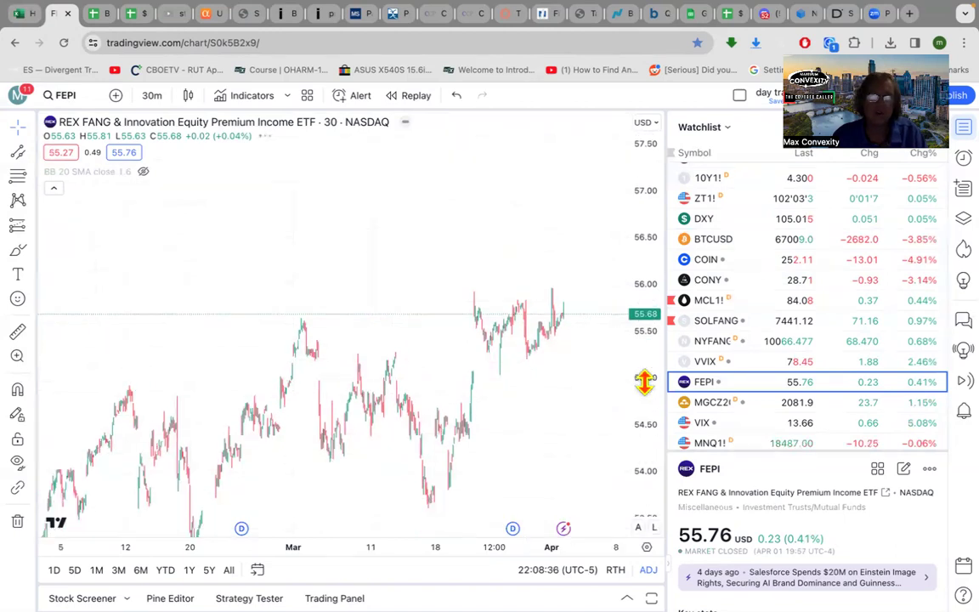
scroll(644, 383, down, 1)
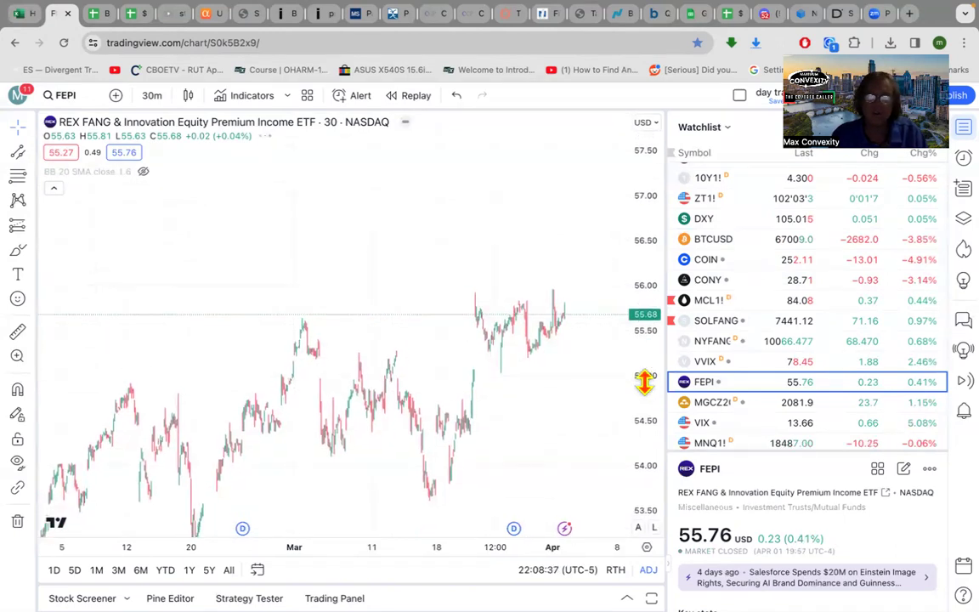
scroll(644, 383, down, 1)
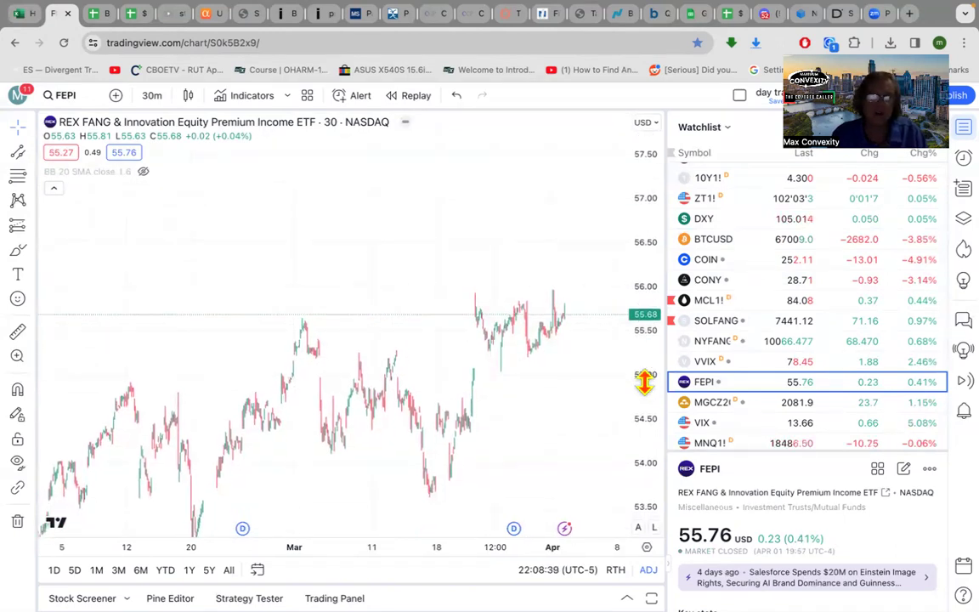